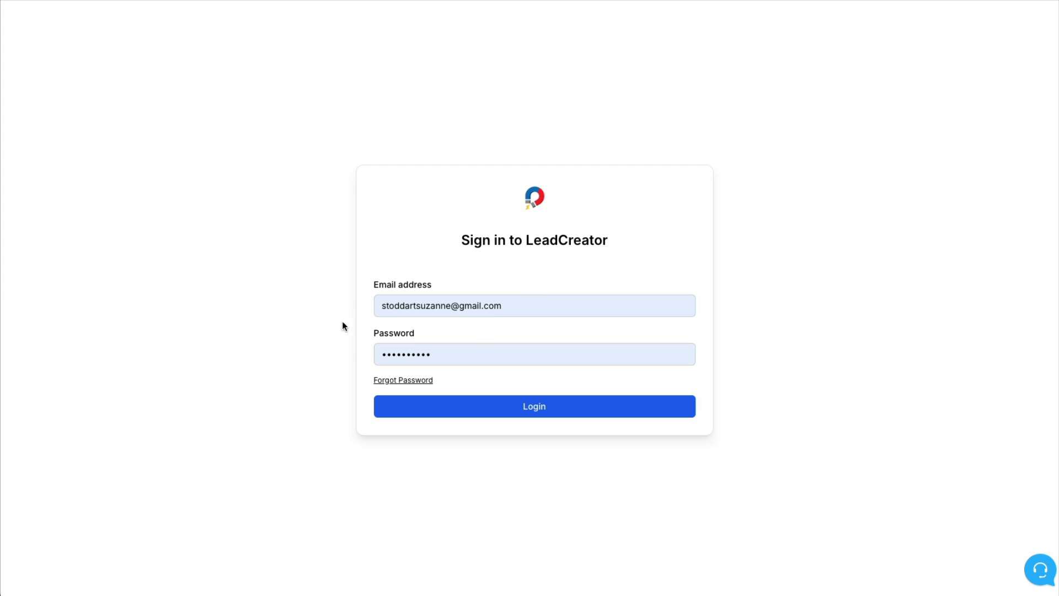
Sign in with the prefilled credentials and start a new lead magnet.
click(528, 408)
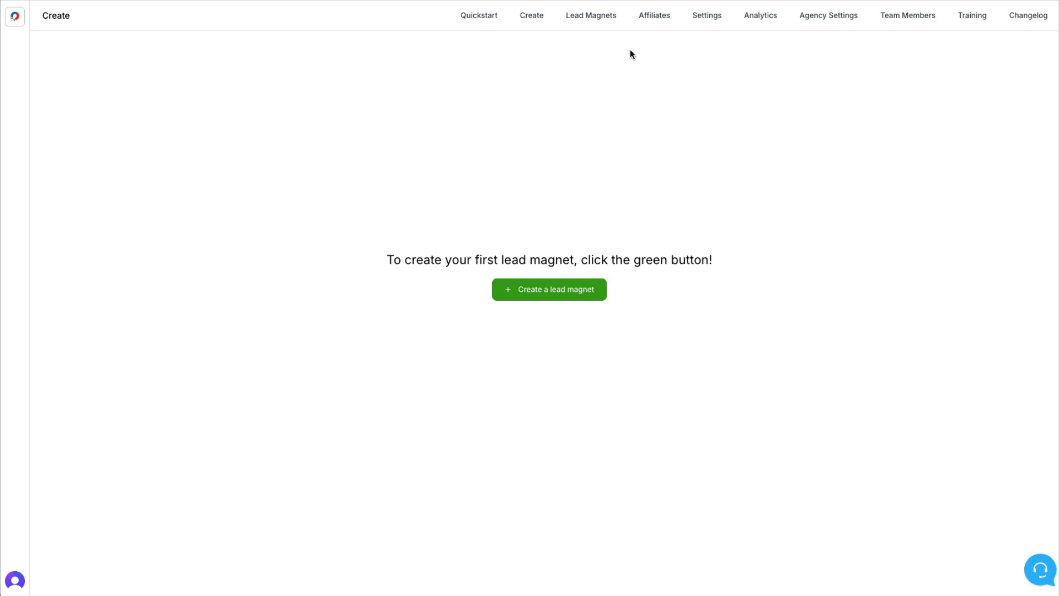
click(530, 24)
click(544, 298)
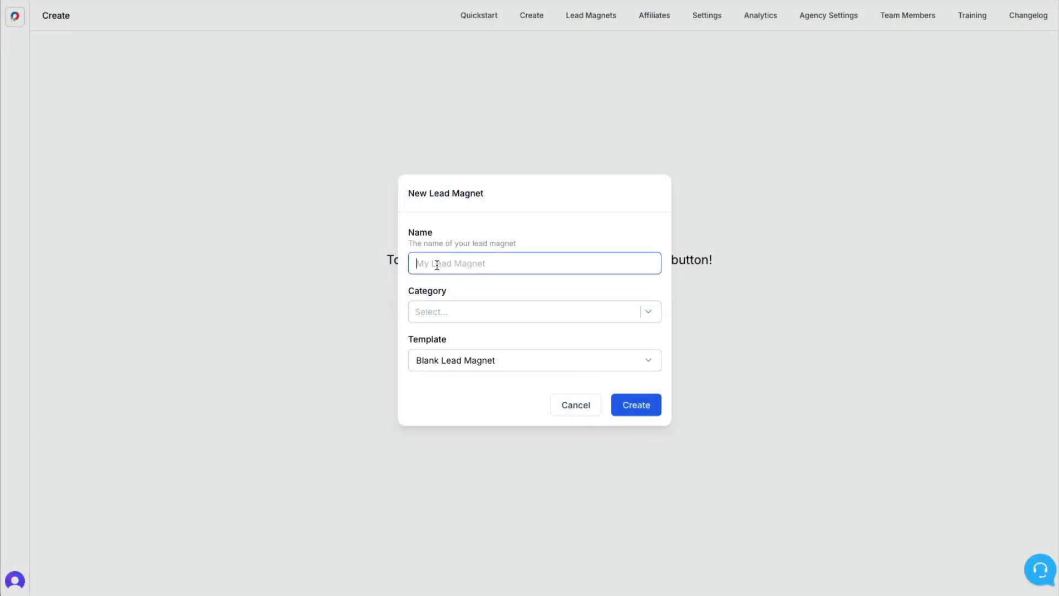
Name the lead magnet "demo", assign the category "video examples" and choose the Raw ChatGPT template.
text(demo)
click(426, 313)
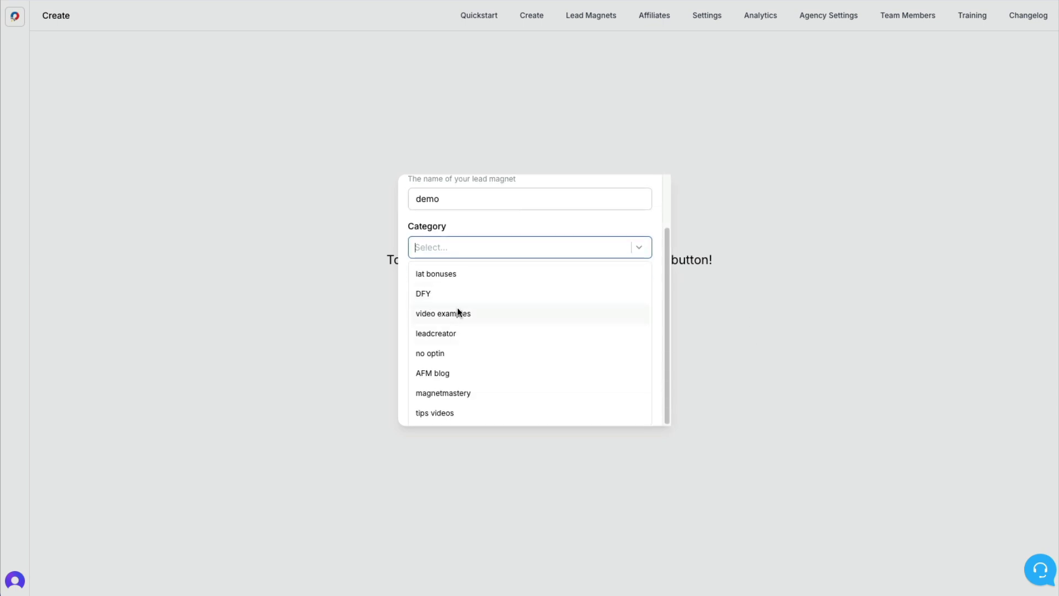
click(452, 313)
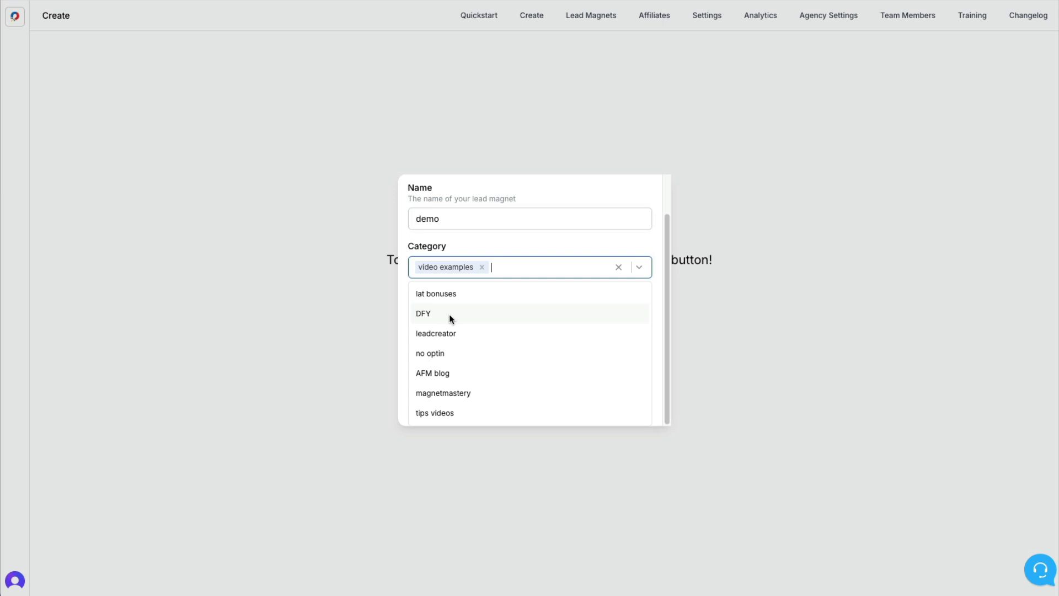
click(656, 276)
click(474, 365)
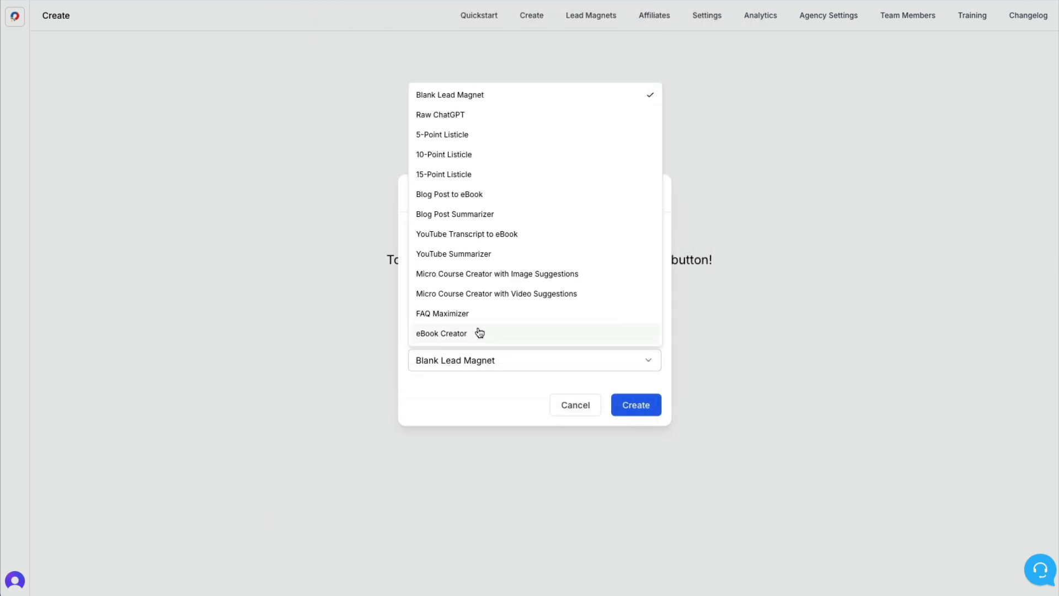
click(461, 120)
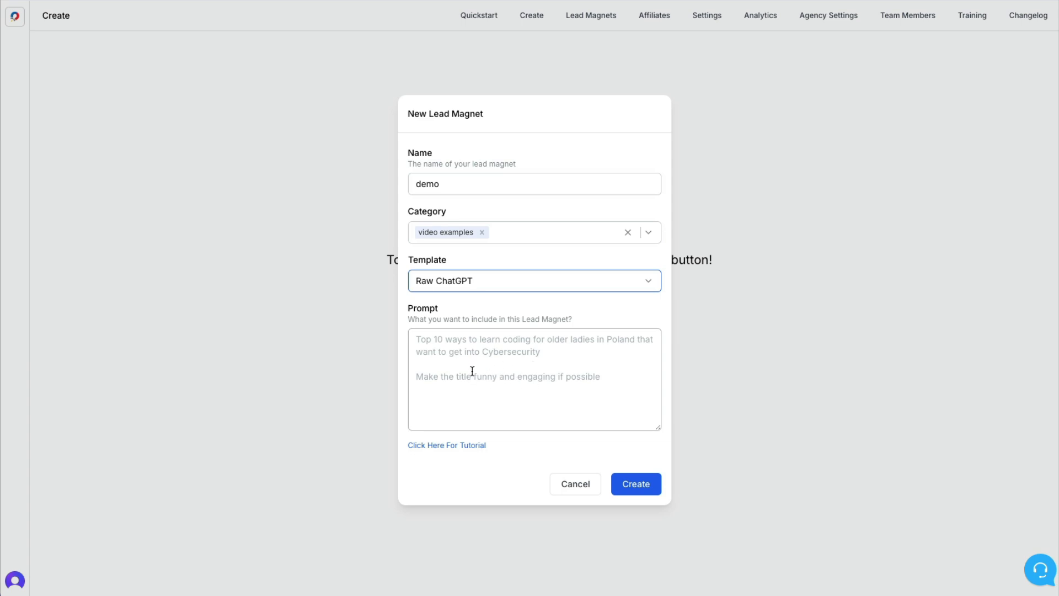
Prompt for a short humorous step-by-step balcony garden guide with a CTA to "A Beginner's Guide To Small Space Gardening - Everything You Need To Know", and create it.
text(Please write a short guide on how to create a small garden on an apartment balcony. Format it step by step, giving examples for each step.  Add a little humour to the guide and the title.  Add a cta to my offer for "A Beginner's Guide To Small Space Gardening - Everything You Need To Know")
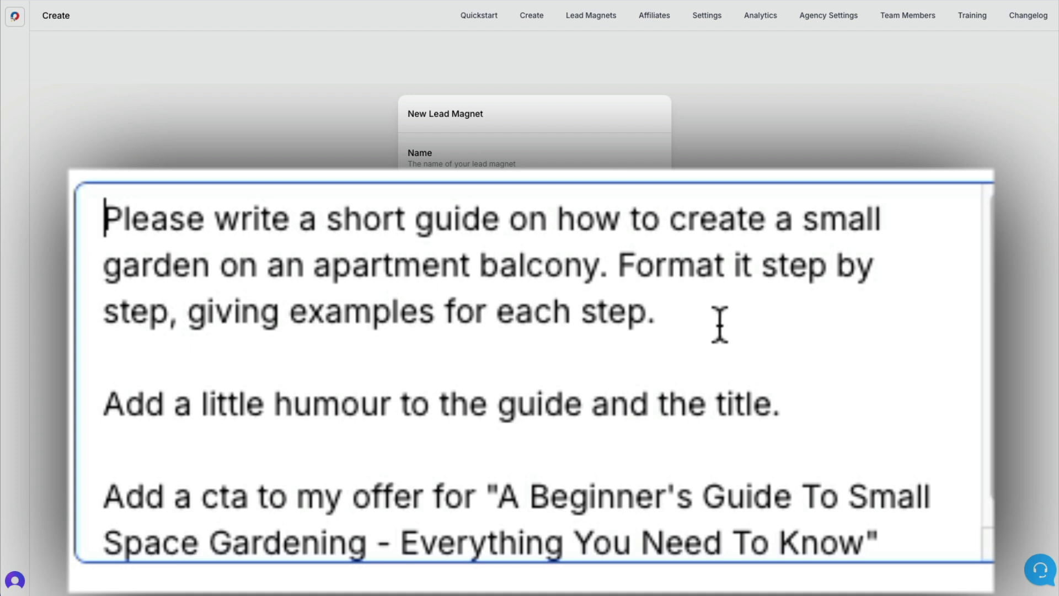
scroll(720, 325, down, 1)
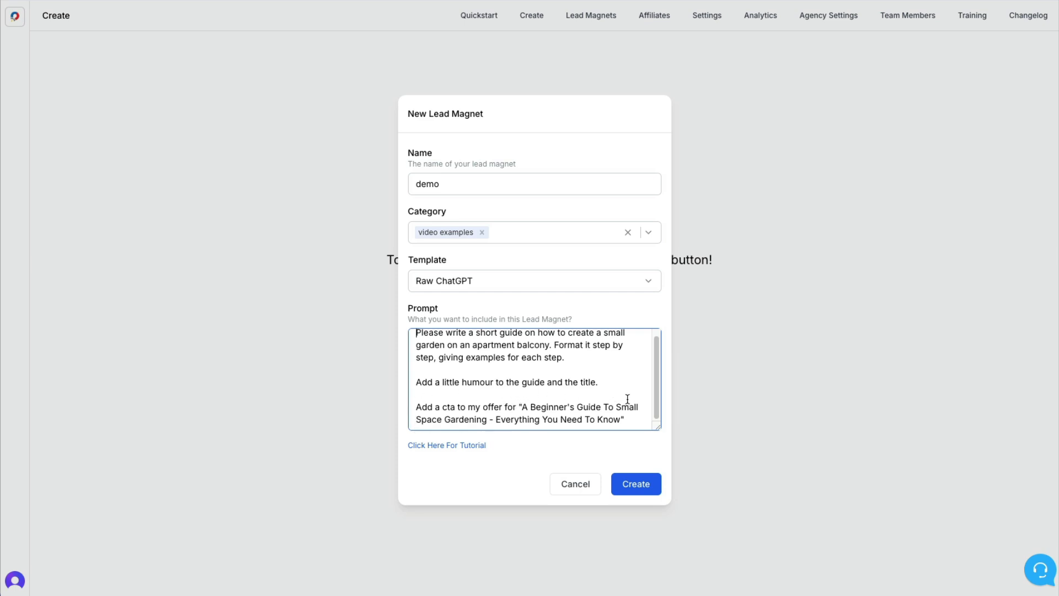
click(636, 484)
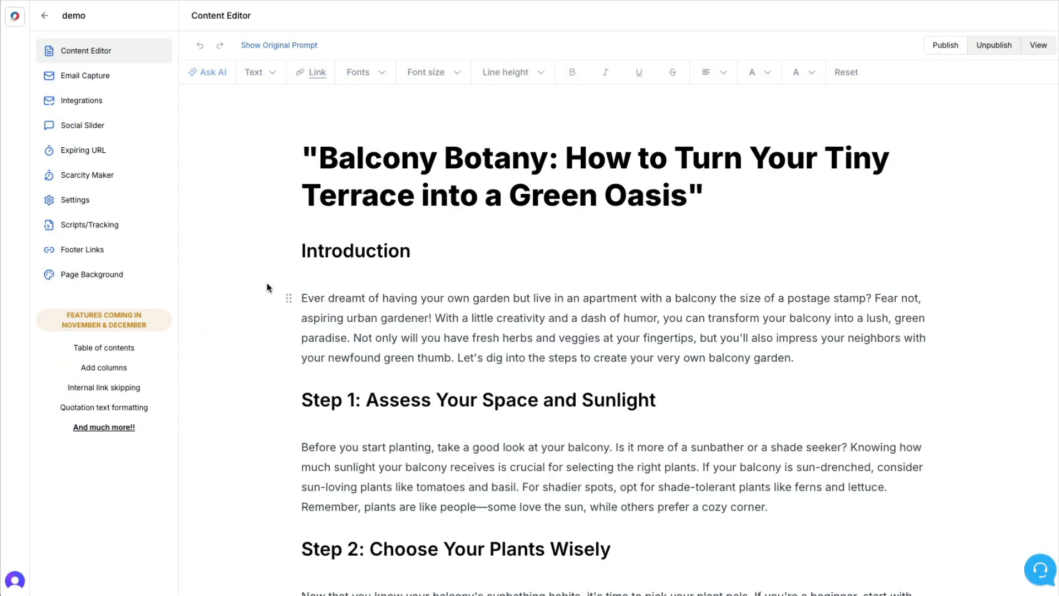
Review the generated guide and remove the opening and closing quotation marks from its "Balcony Botany" title.
scroll(676, 387, down, 6)
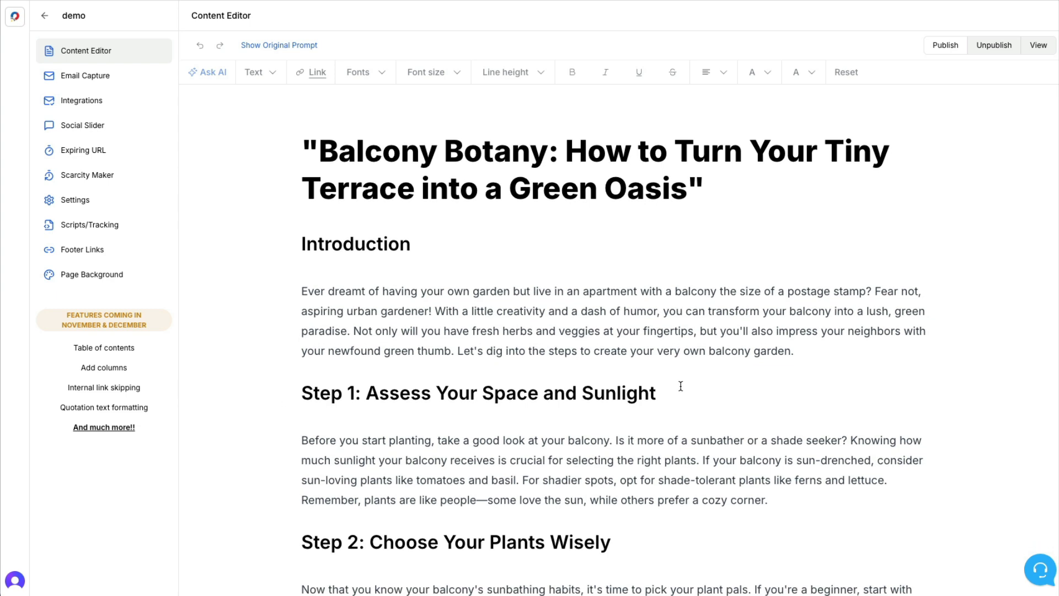
scroll(681, 386, down, 9)
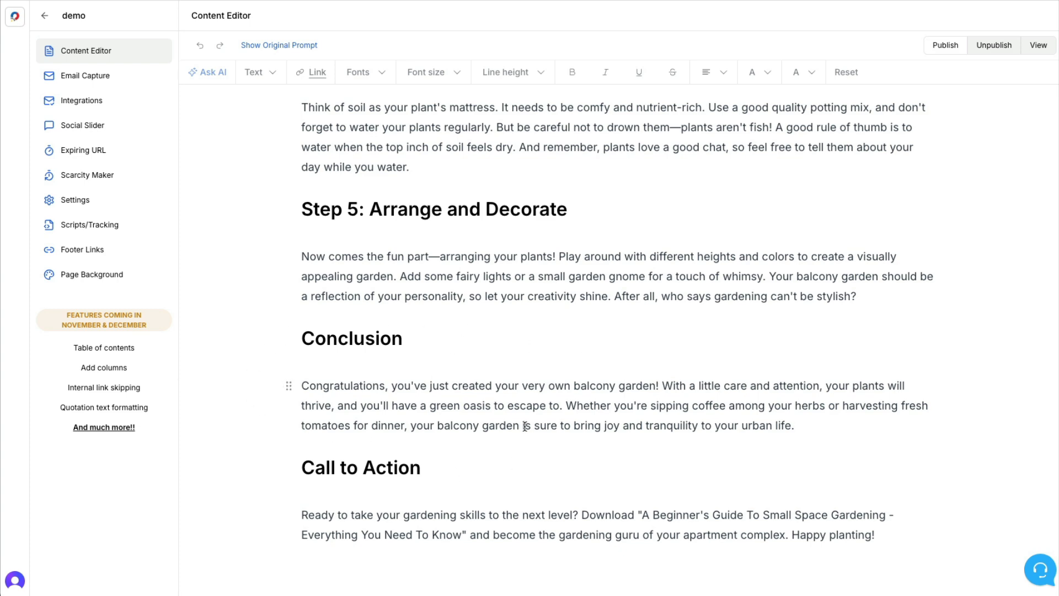
scroll(525, 426, up, 20)
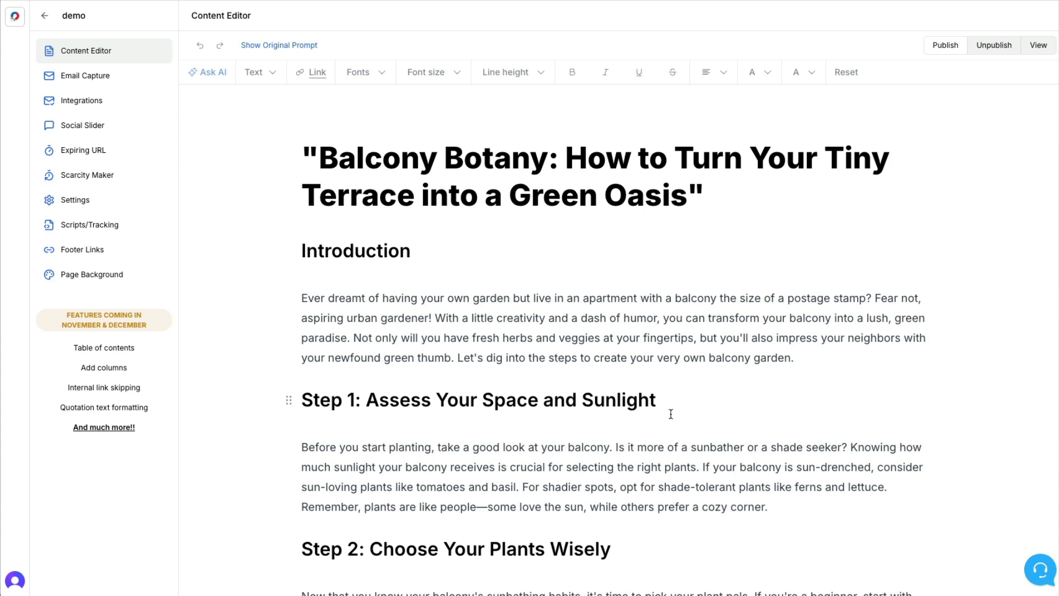
click(318, 158)
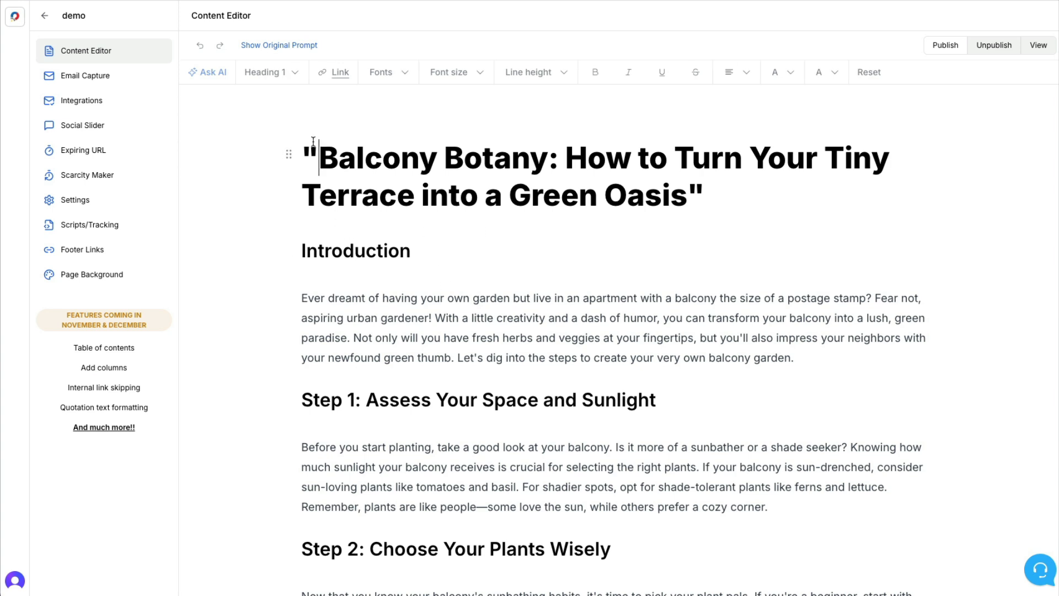
drag(319, 159, 292, 163)
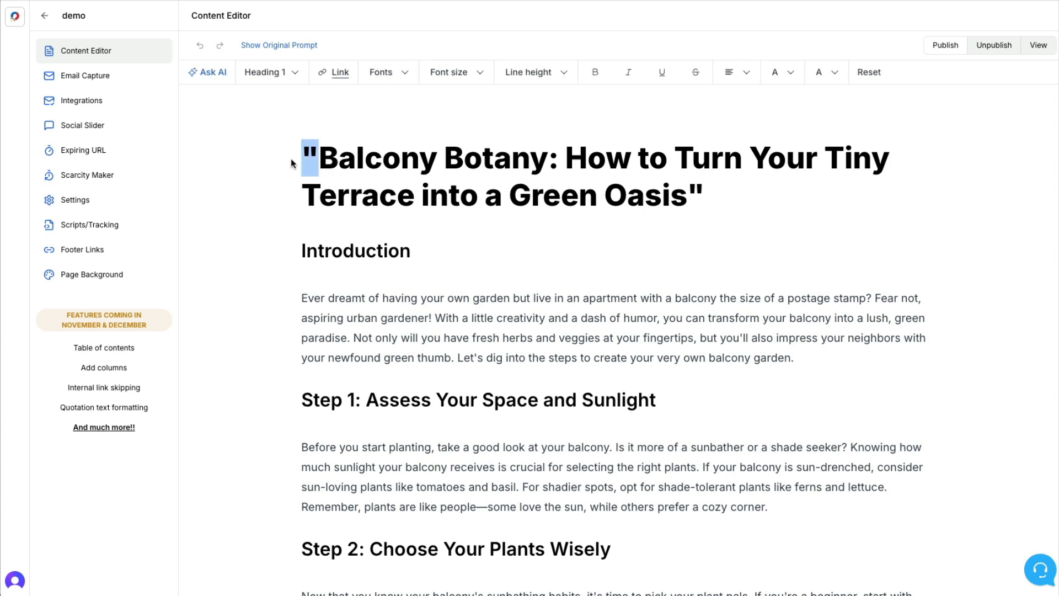
key(BackSpace)
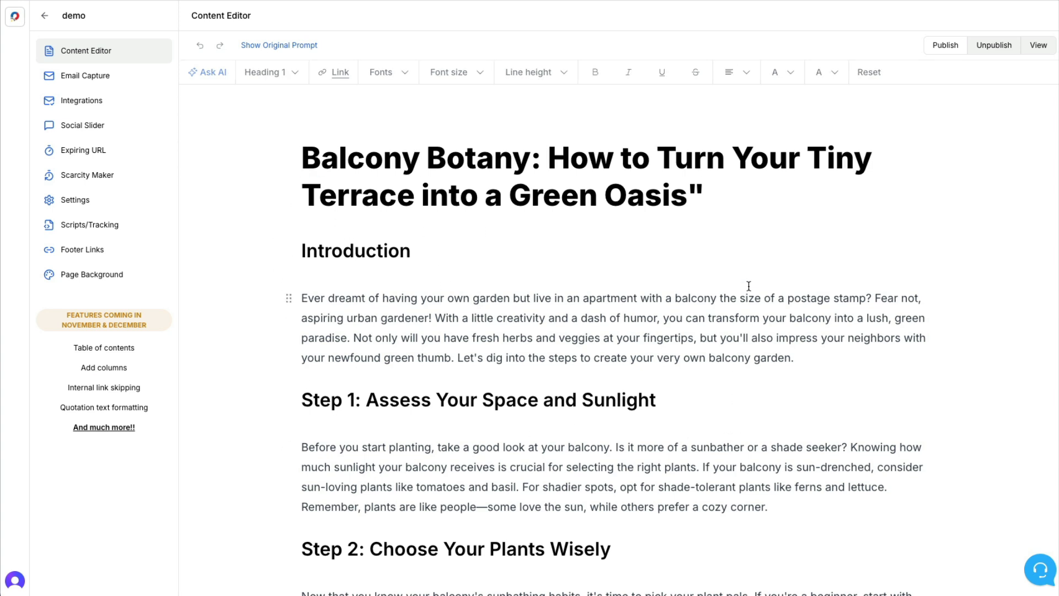
click(703, 182)
key(BackSpace)
Centre the "Balcony Botany" title and set its text color to dark green (#018432).
drag(698, 199, 296, 177)
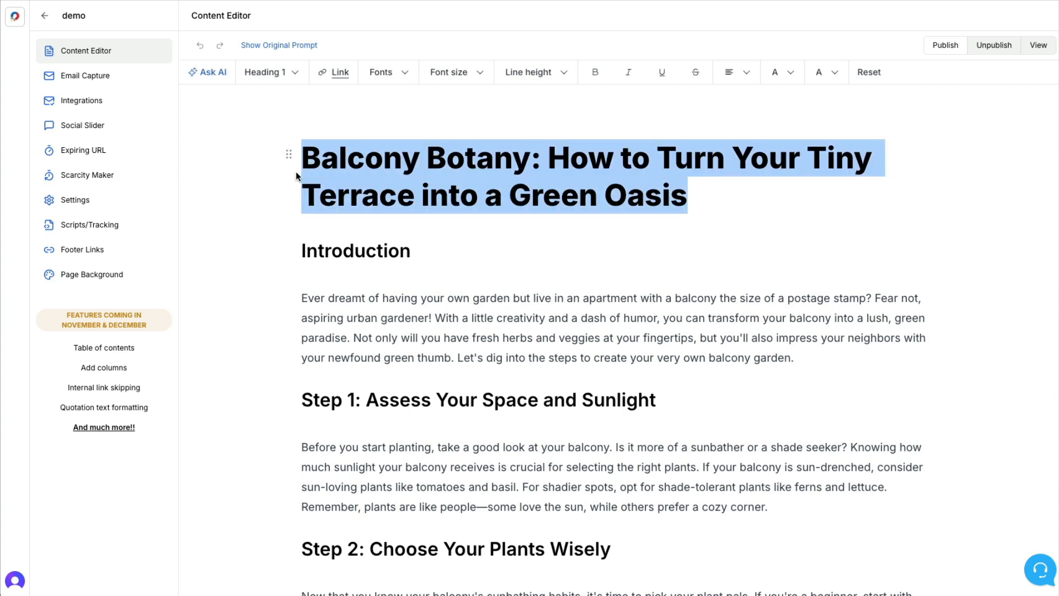
click(734, 73)
click(761, 103)
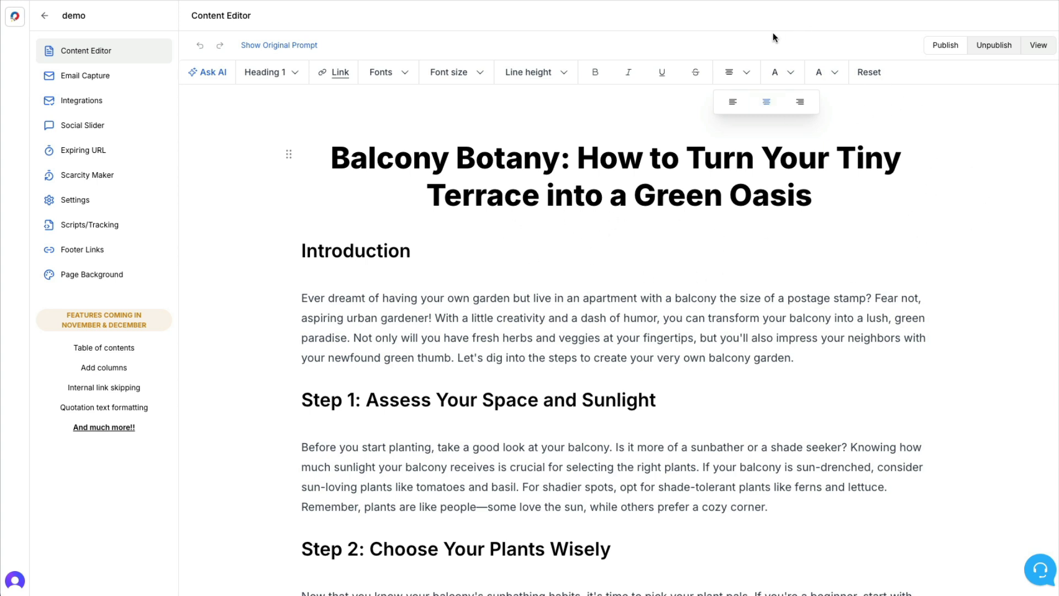
click(789, 74)
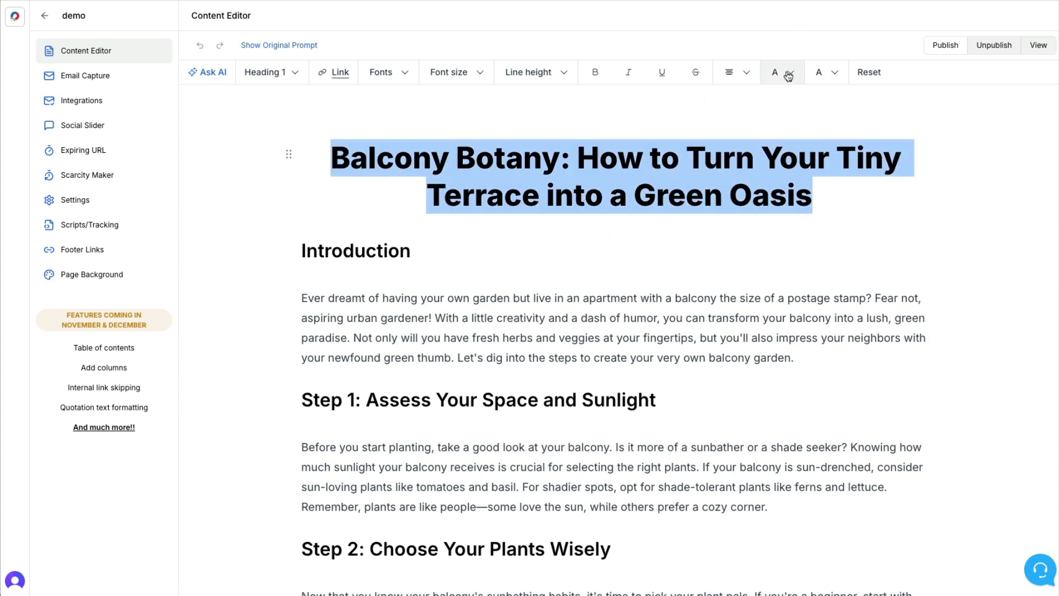
click(789, 76)
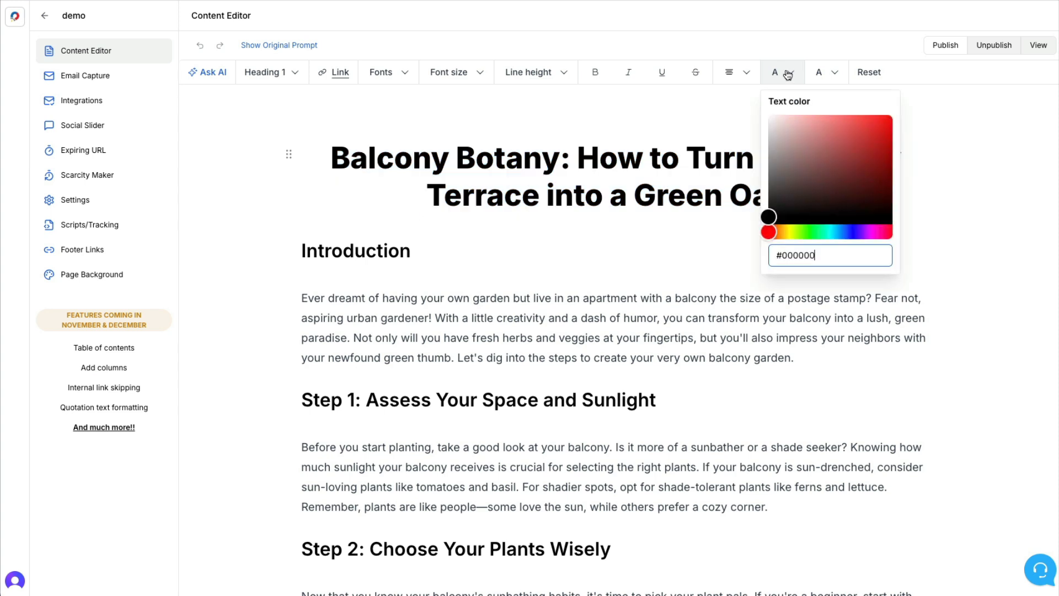
click(814, 232)
mouse_move(881, 171)
mouse_down()
mouse_move(886, 157)
mouse_move(888, 167)
mouse_up()
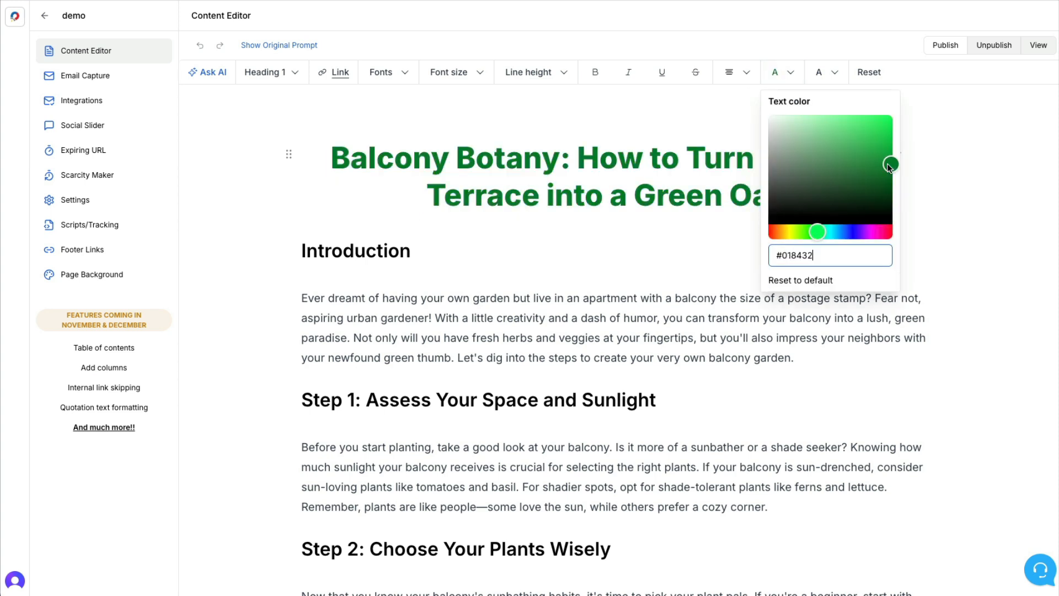
drag(368, 157, 541, 157)
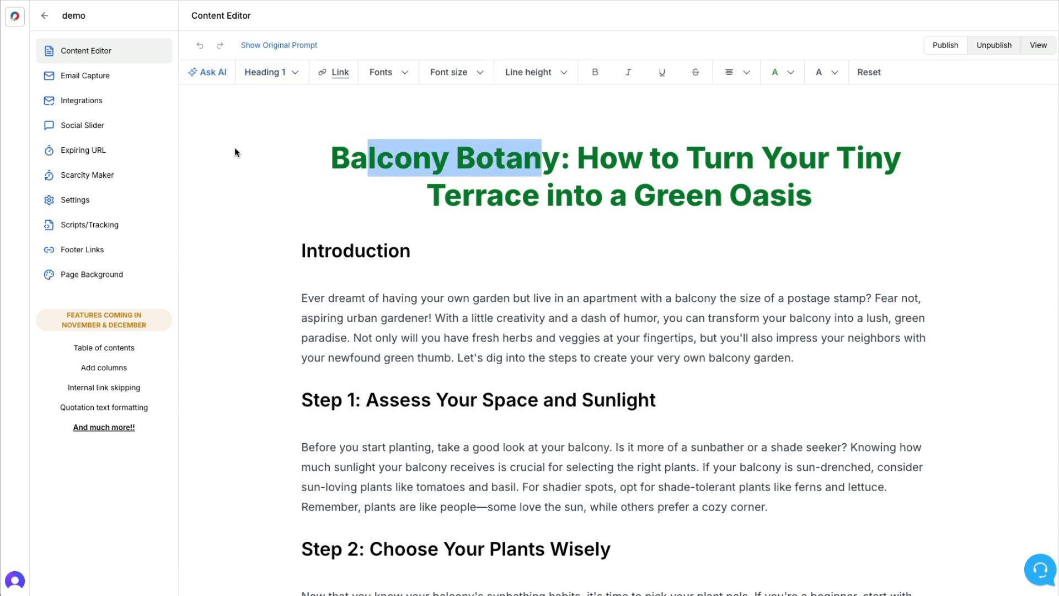
click(257, 169)
Delete the "Introduction" heading below the title, leaving no empty heading line.
drag(411, 249, 301, 252)
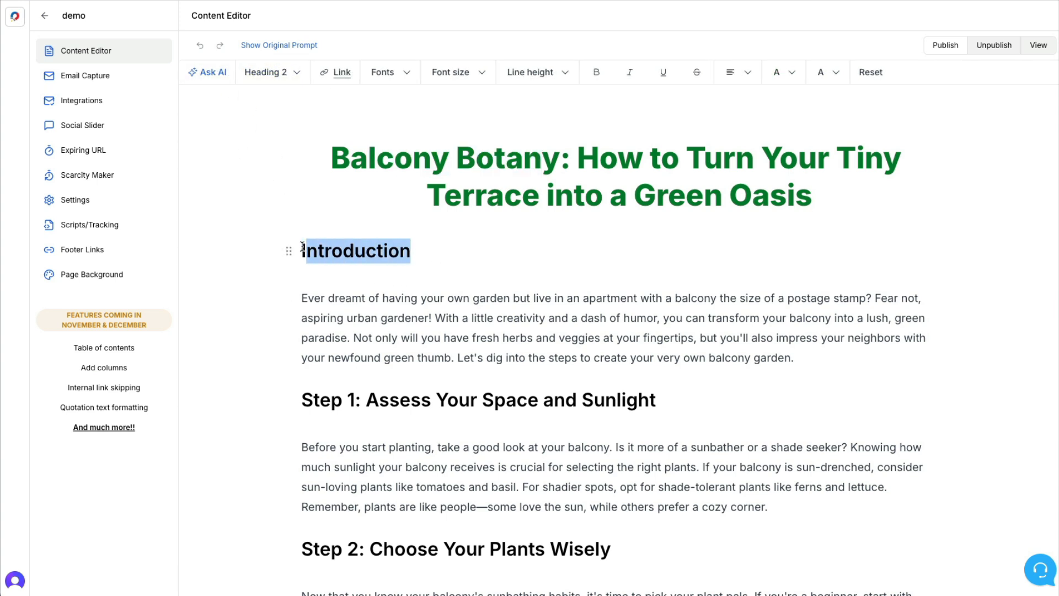
key(BackSpace)
key(BackSpace)
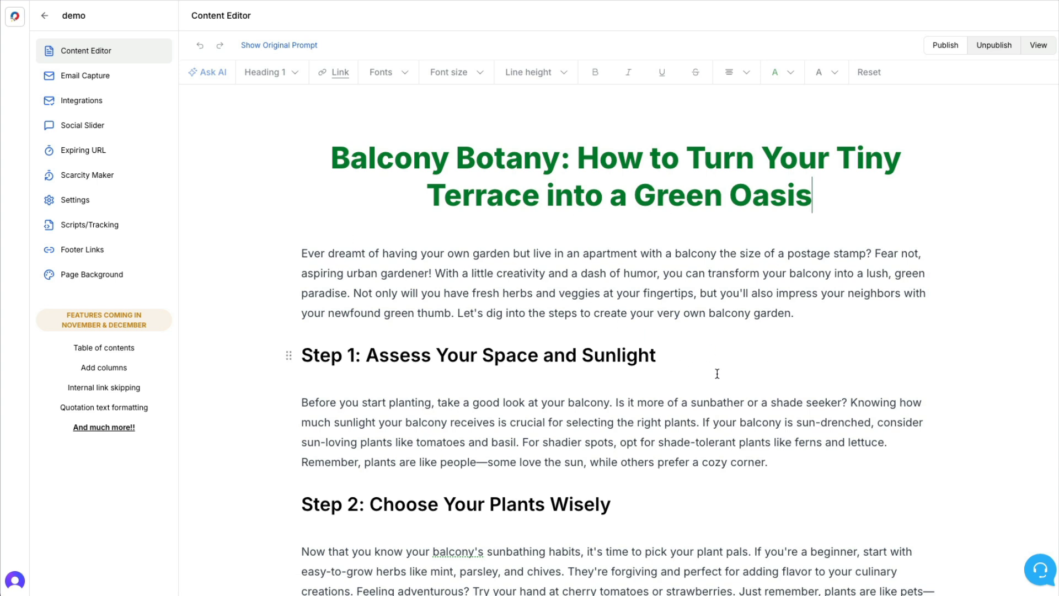
Split the introductory text into three paragraphs, breaking before "With a little creativity" and before "Let's dig into the steps".
click(434, 273)
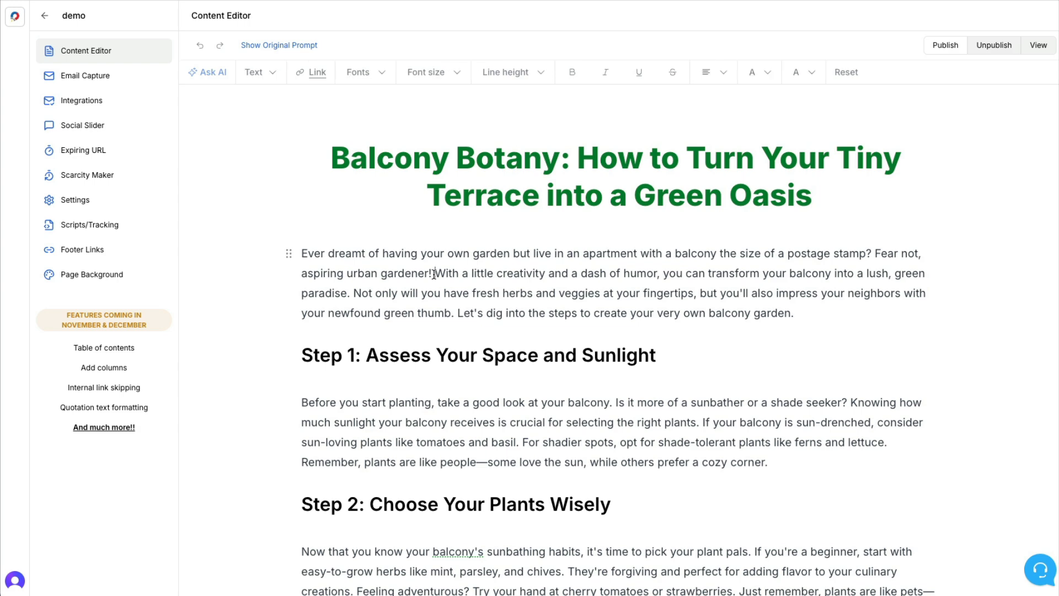
key(Return)
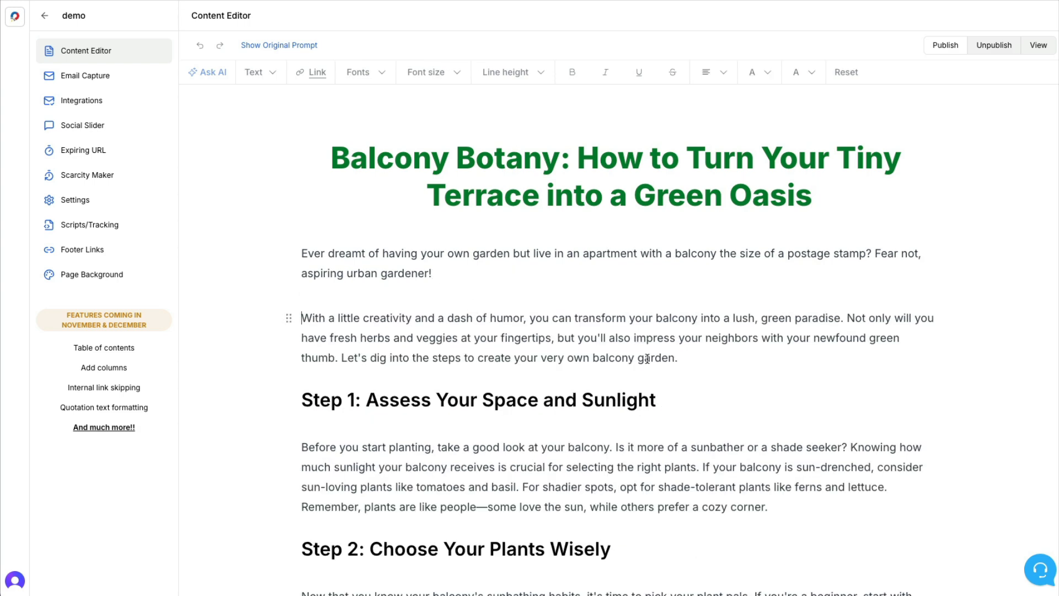
click(343, 356)
key(Return)
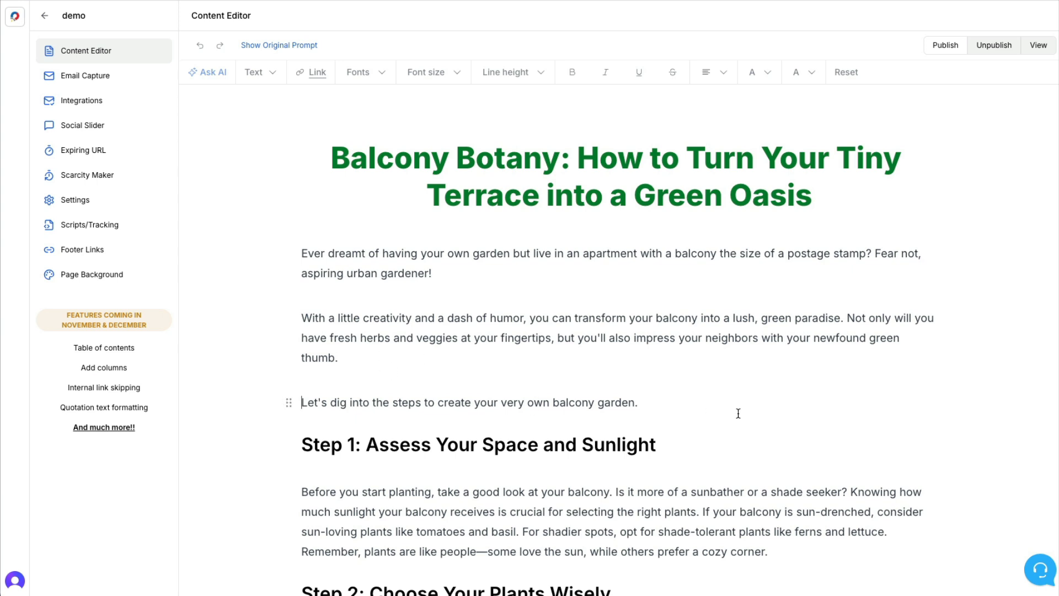
scroll(789, 463, down, 2)
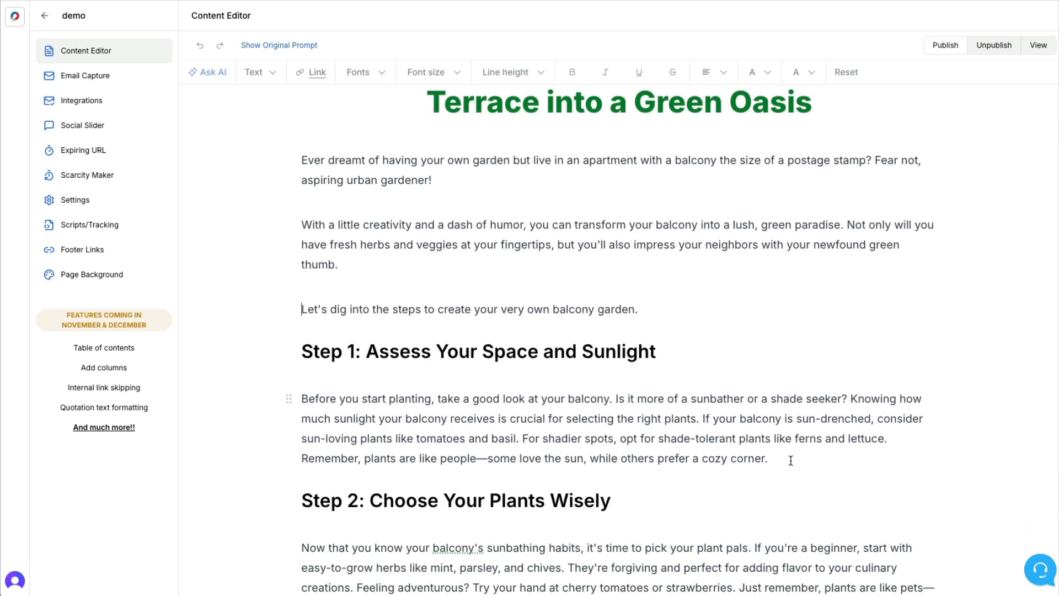
scroll(791, 461, down, 1)
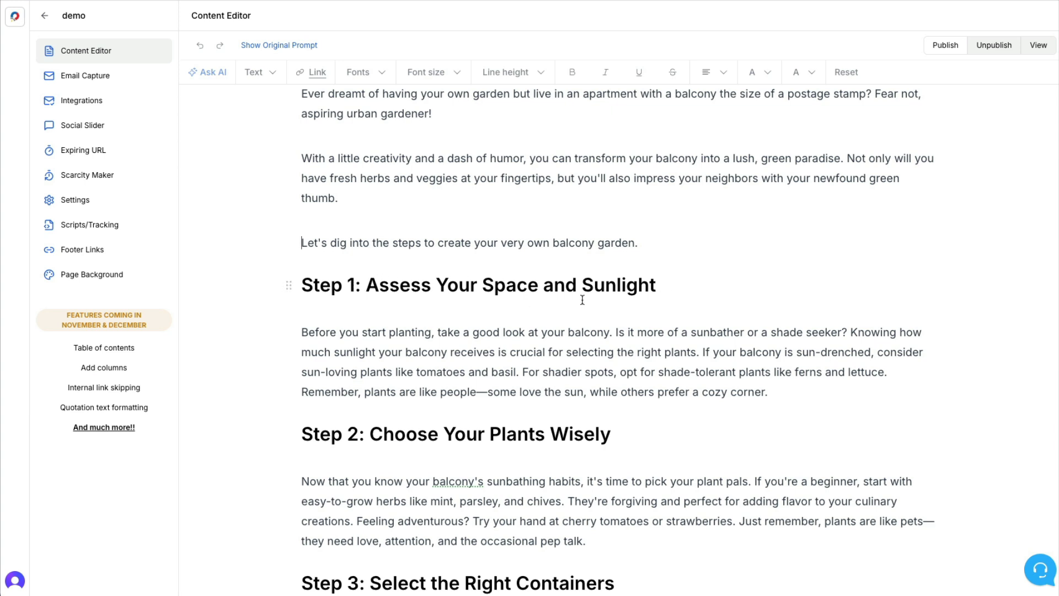
drag(651, 285, 300, 274)
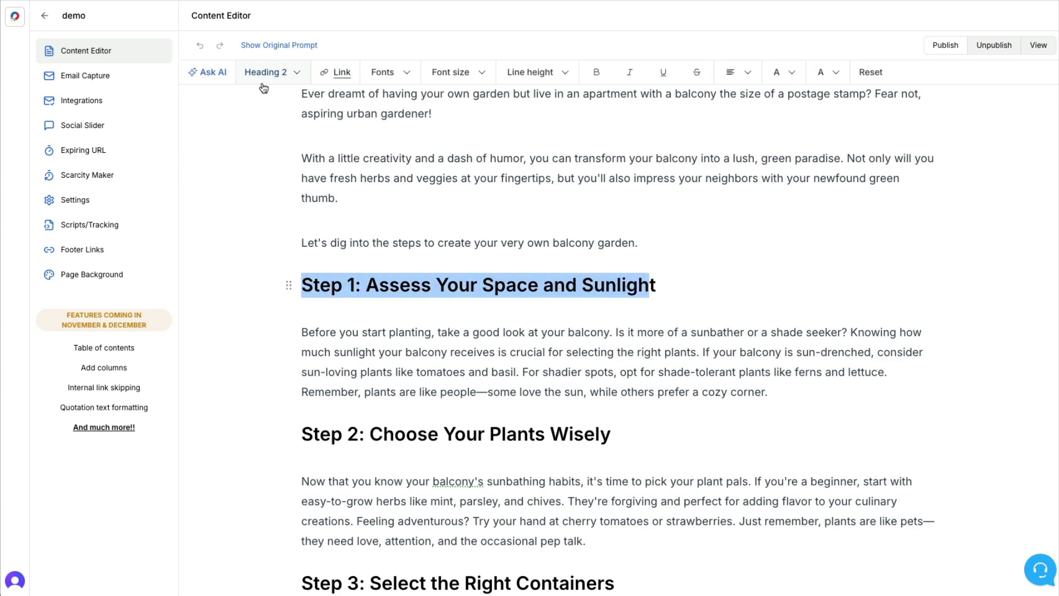
click(257, 402)
Delete the "Conclusion" and "Call to Action" headings near the end of the guide, including their empty lines.
scroll(488, 491, down, 9)
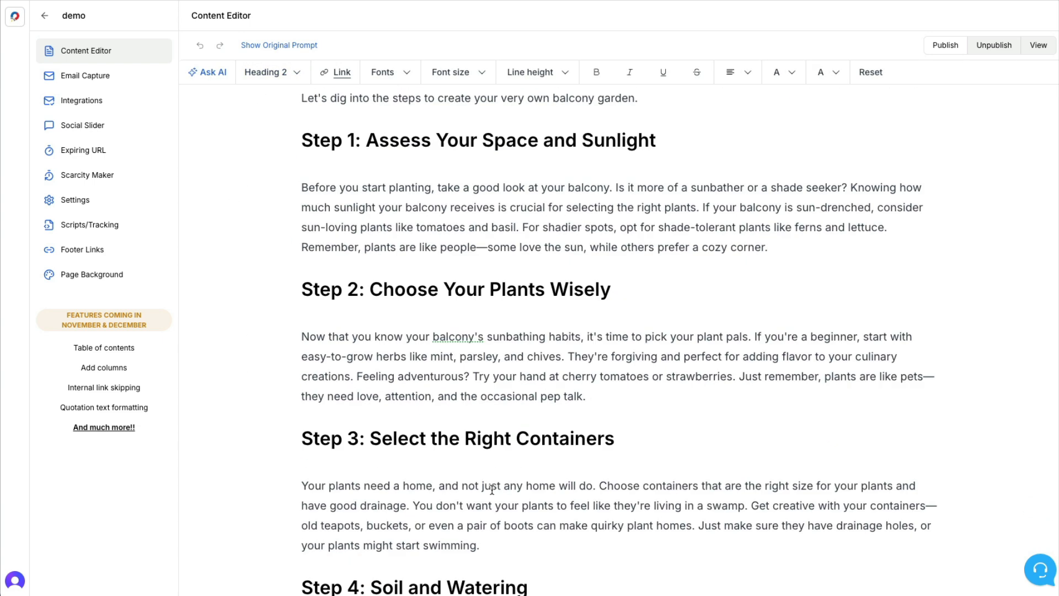
scroll(492, 487, down, 3)
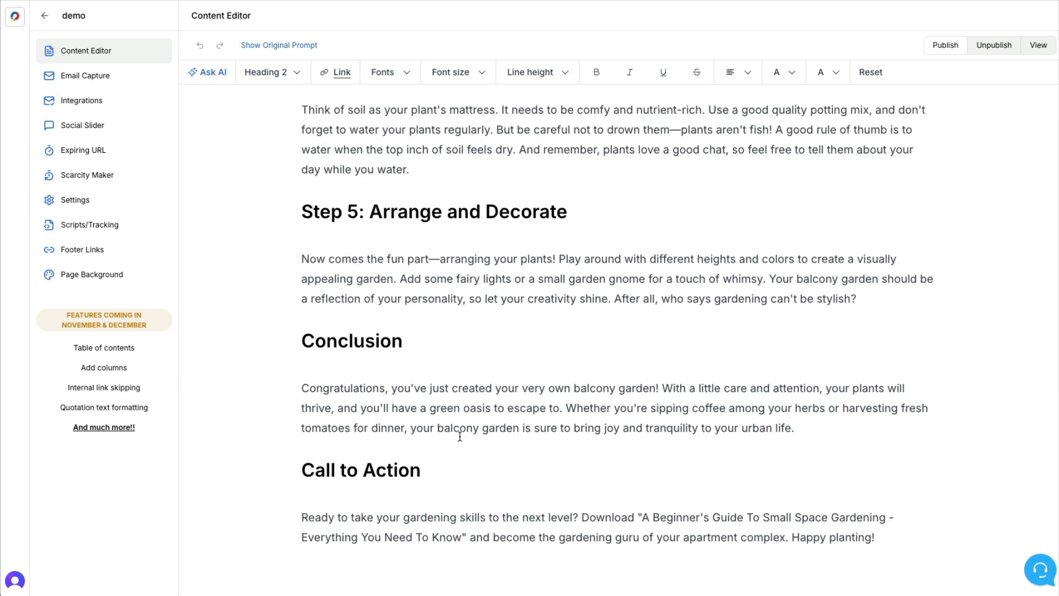
drag(418, 338, 300, 339)
key(BackSpace)
key(BackSpace)
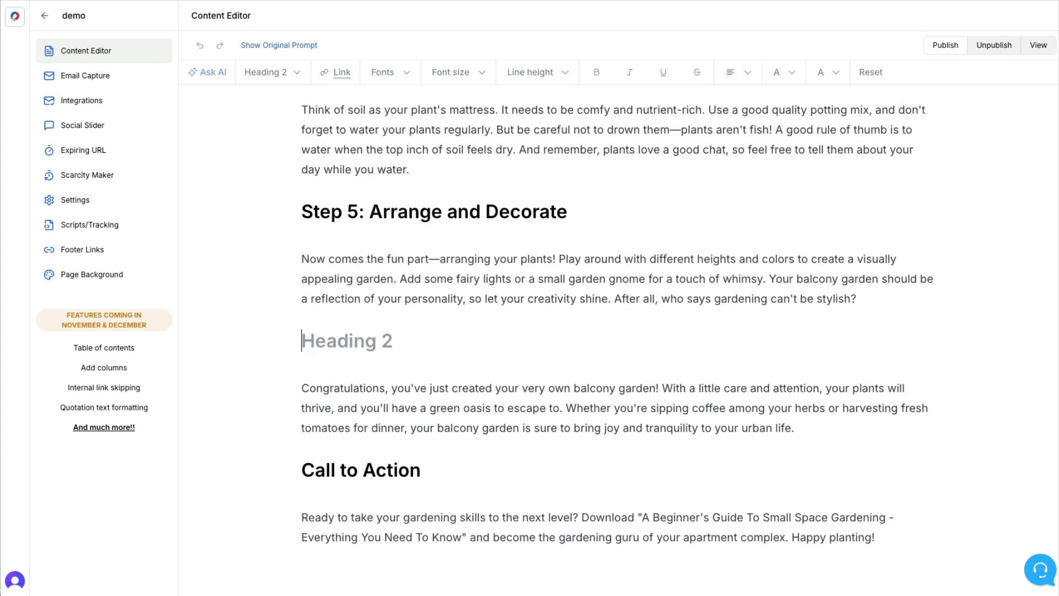
drag(423, 462, 271, 447)
key(BackSpace)
key(BackSpace)
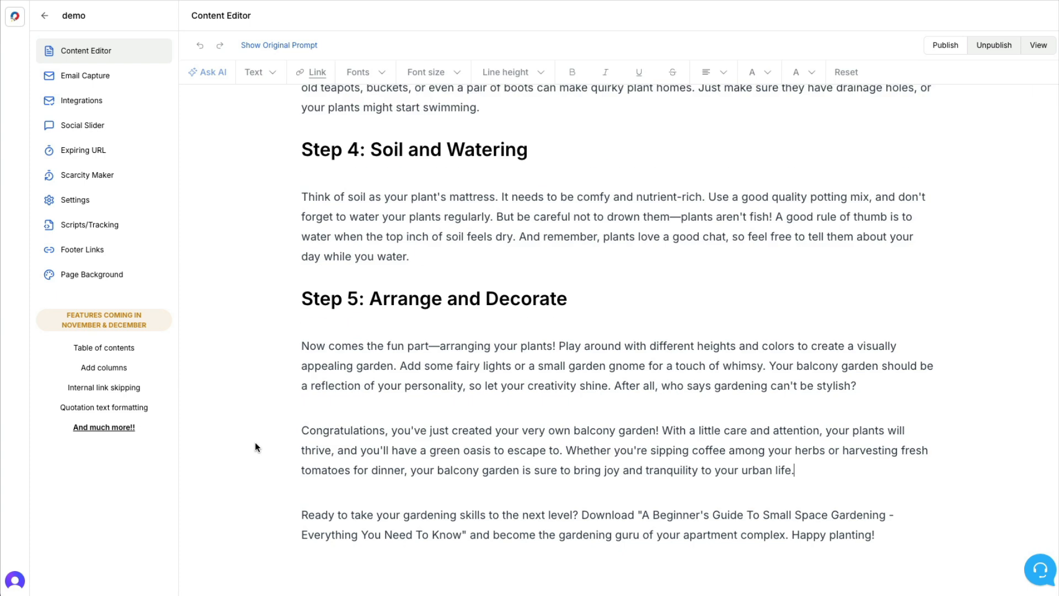
Split the paragraph under the Step 1 heading in two, breaking before "If your balcony is sun-drenched".
scroll(259, 440, up, 4)
scroll(259, 441, up, 10)
scroll(651, 341, down, 4)
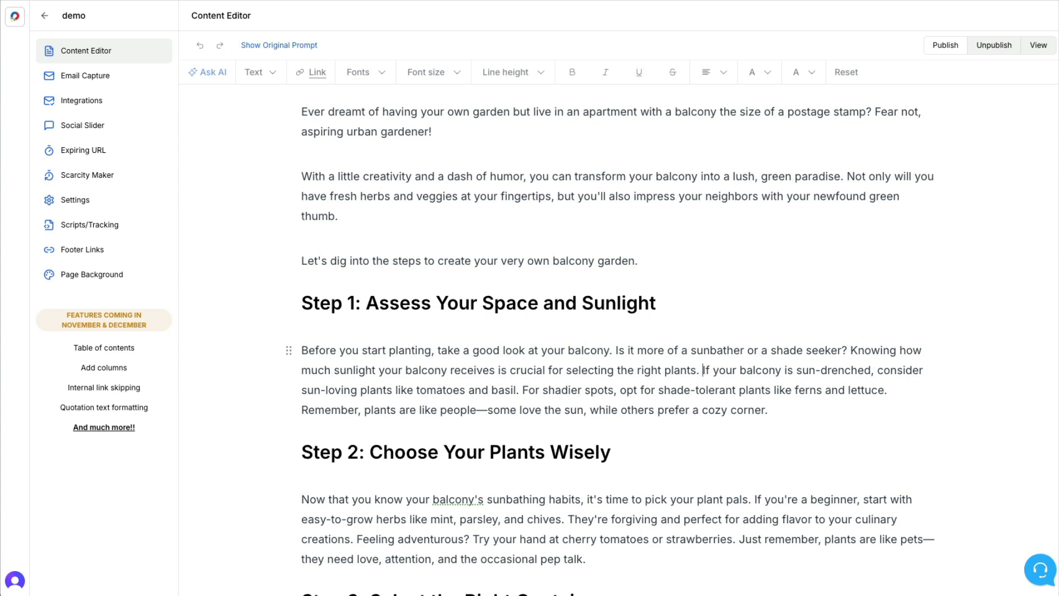
key(Return)
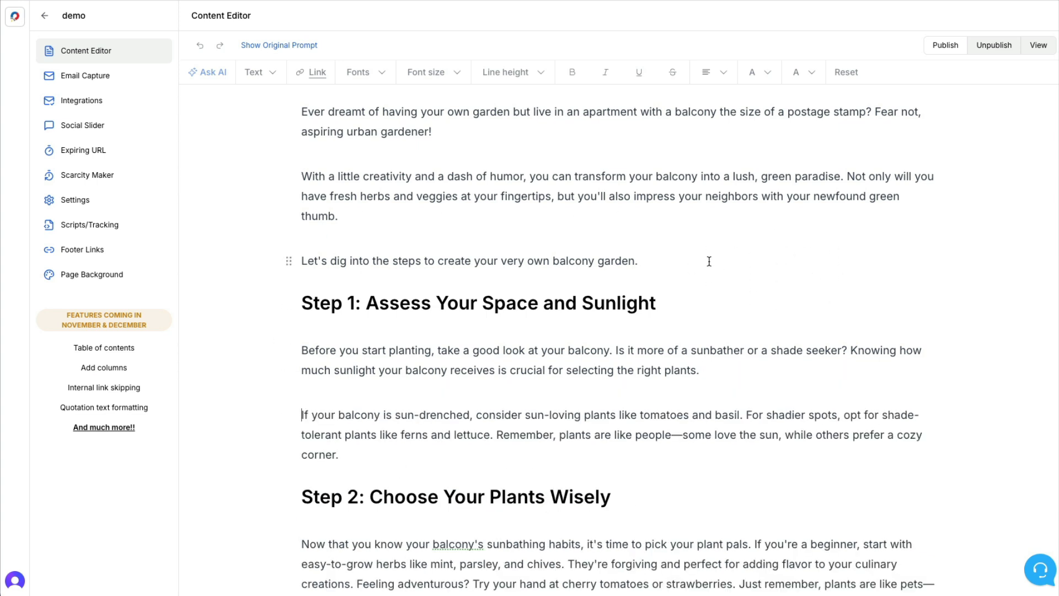
Split the paragraph under the Step 2 heading in two, breaking before "Feeling adventurous?".
scroll(726, 275, down, 5)
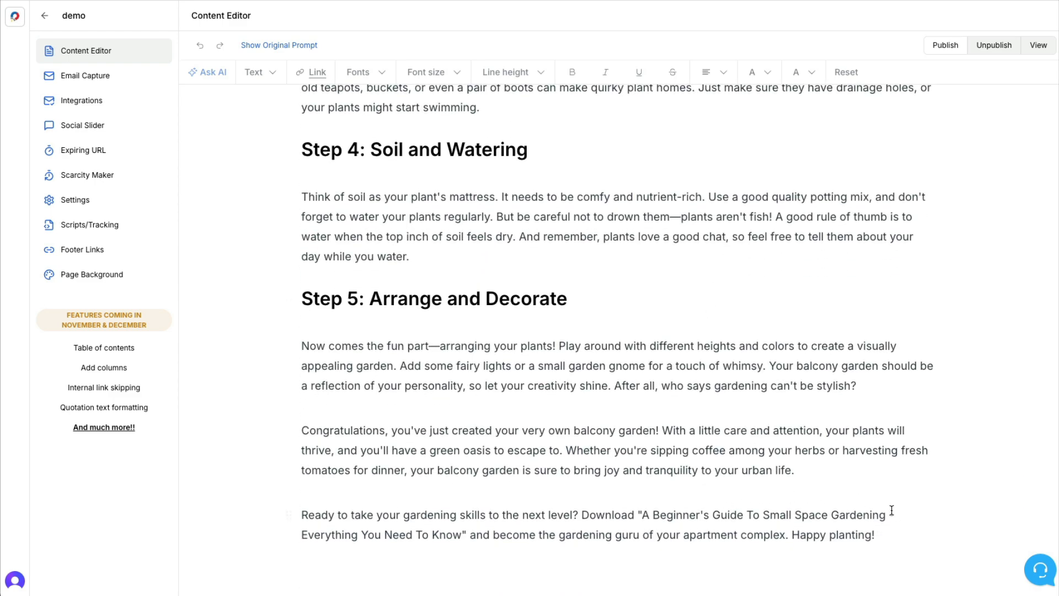
scroll(942, 292, up, 15)
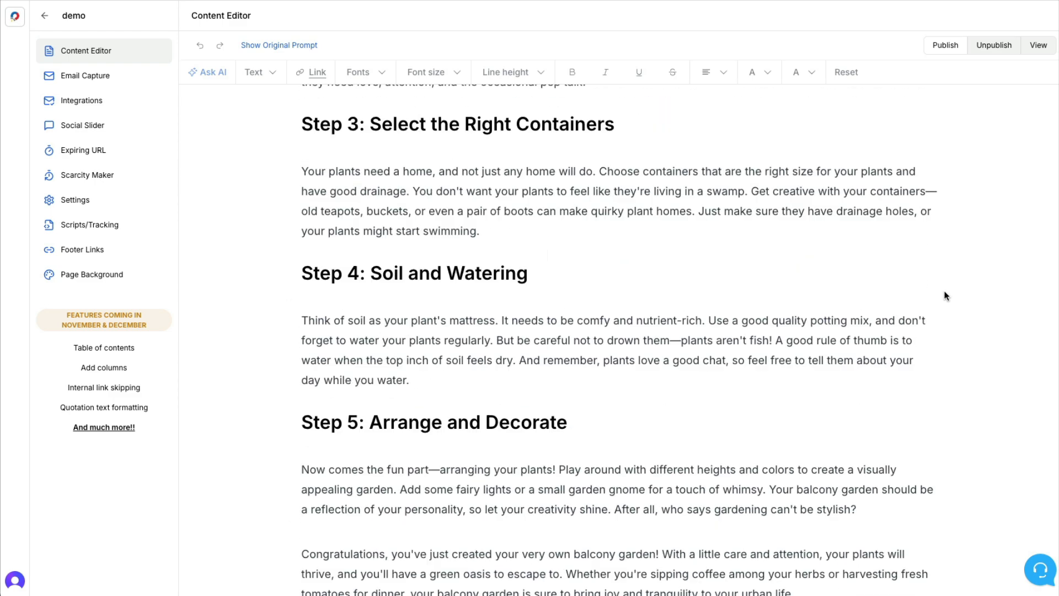
scroll(894, 340, up, 1)
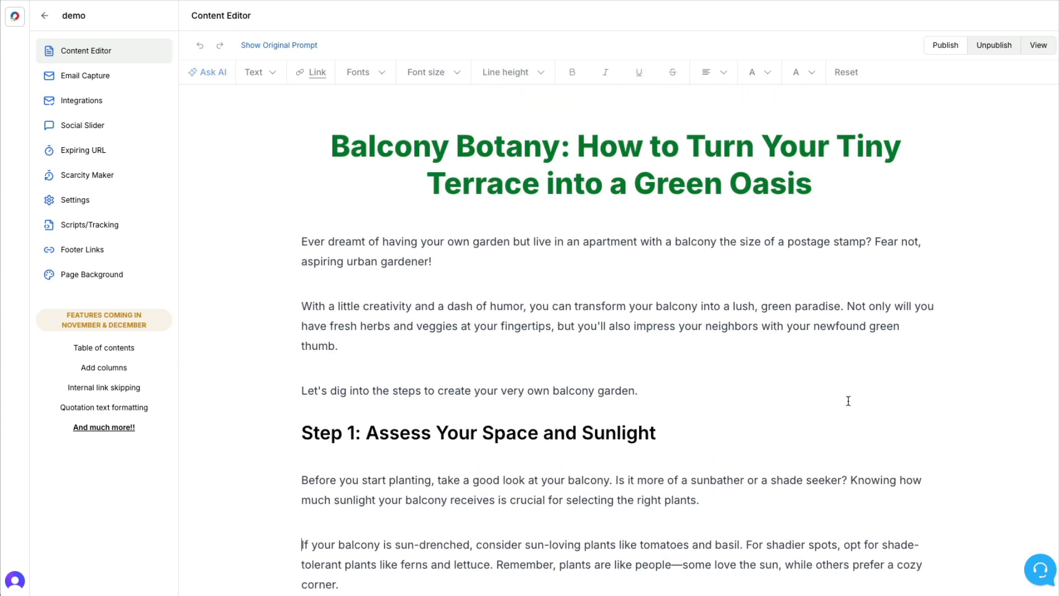
scroll(784, 391, down, 2)
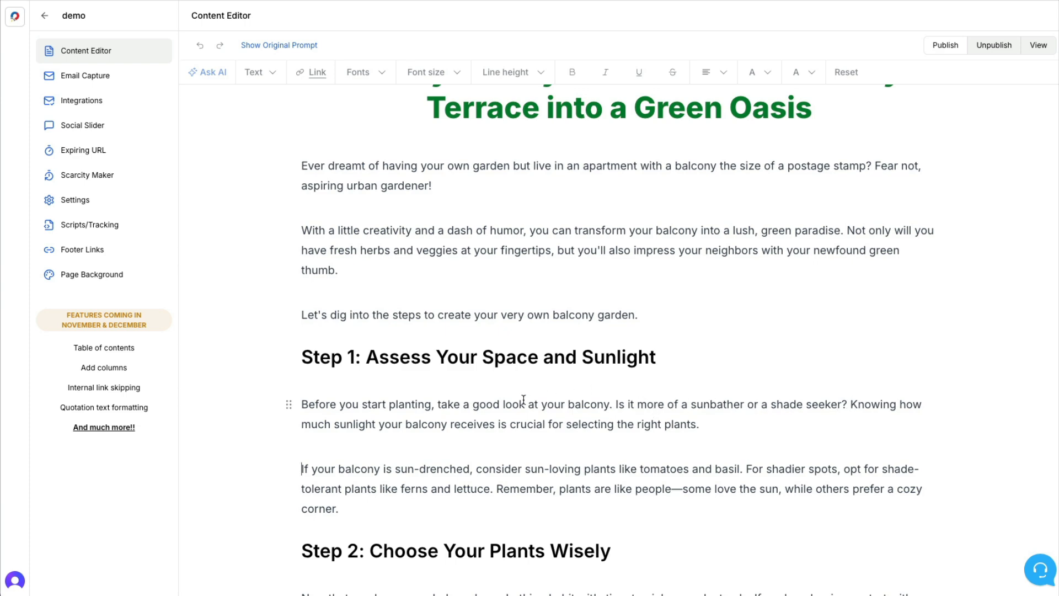
scroll(290, 447, down, 4)
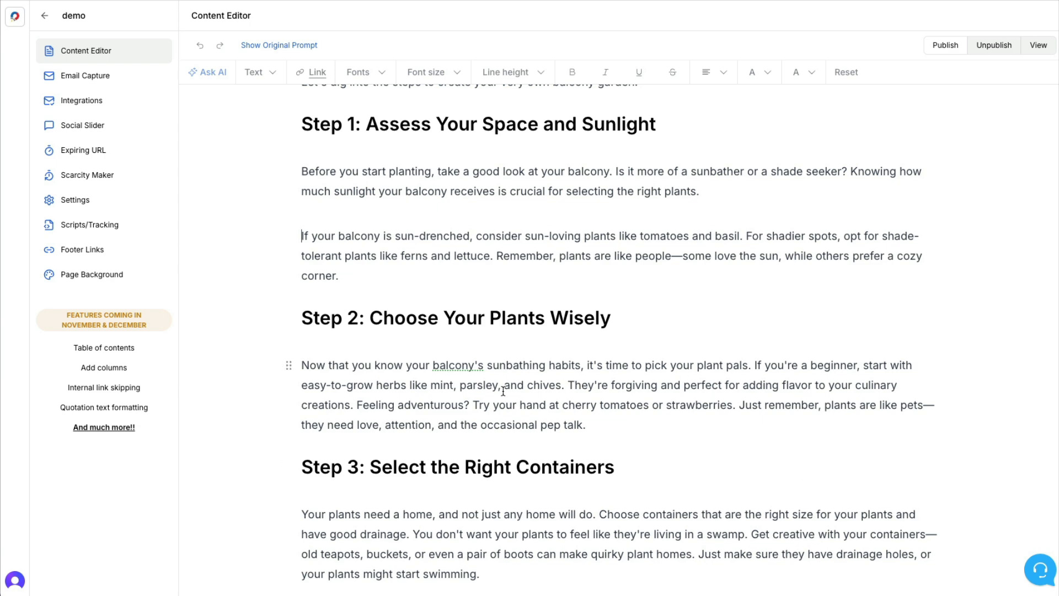
click(365, 399)
key(Return)
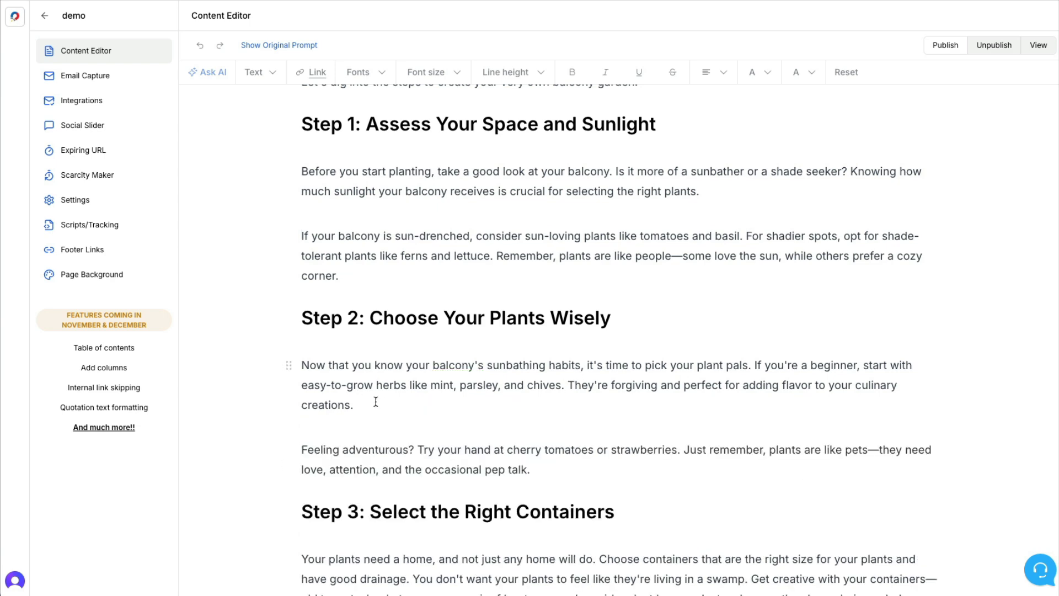
Split the Step 3 paragraph before "Get creative with your containers" and the Step 4 paragraph before "A good rule of thumb".
scroll(409, 406, down, 3)
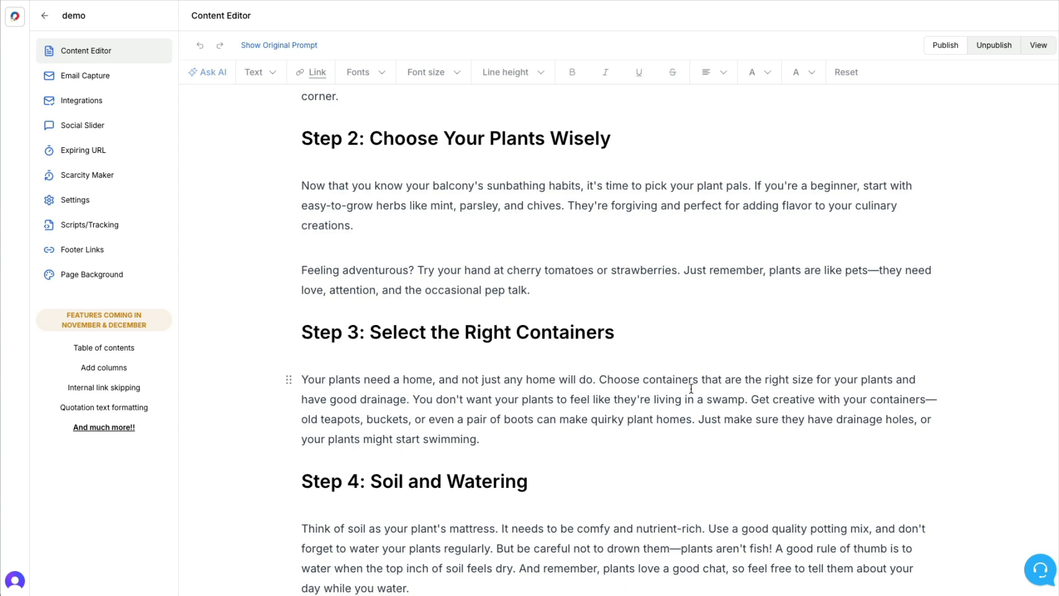
click(750, 399)
key(Return)
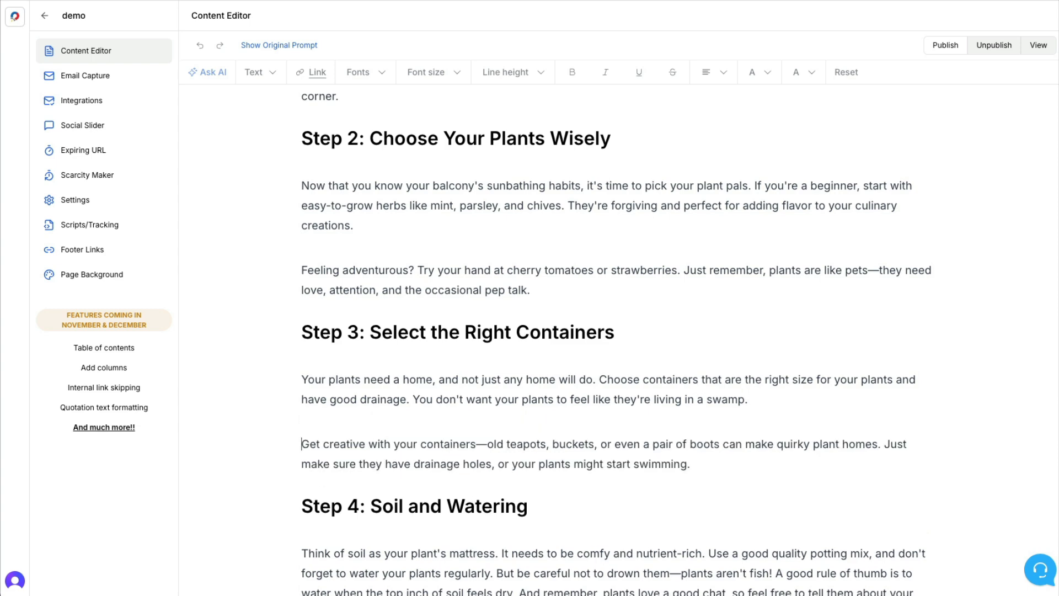
scroll(730, 388, down, 5)
click(774, 246)
key(Return)
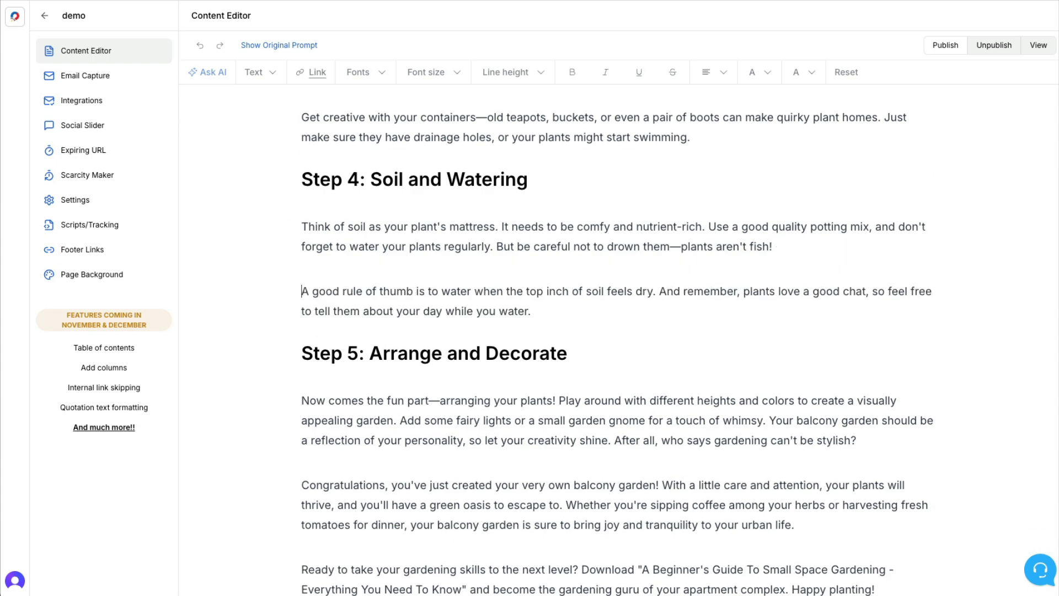
Split the paragraph under the Step 5 heading in two, breaking before "Your balcony garden should be a reflection".
scroll(725, 247, down, 1)
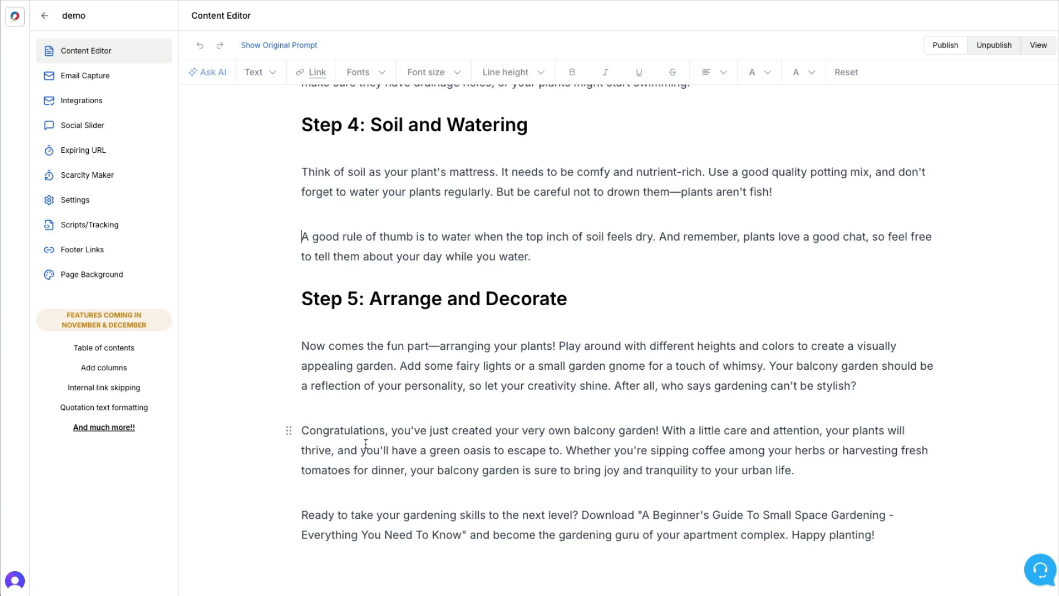
click(768, 366)
key(Return)
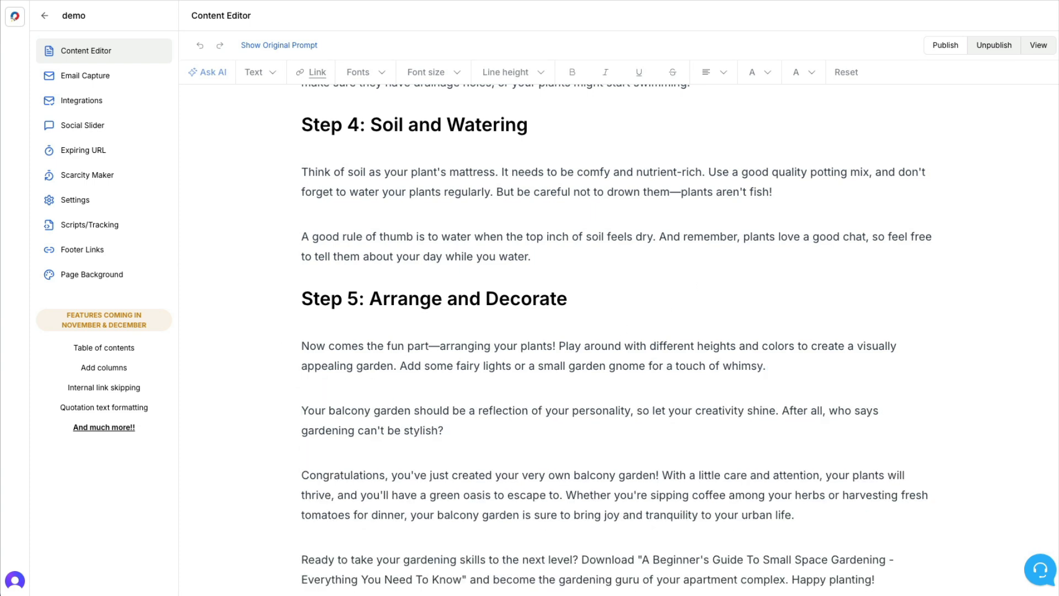
Copy the green text color code from the title and apply it to the Step 1 heading.
scroll(522, 267, up, 10)
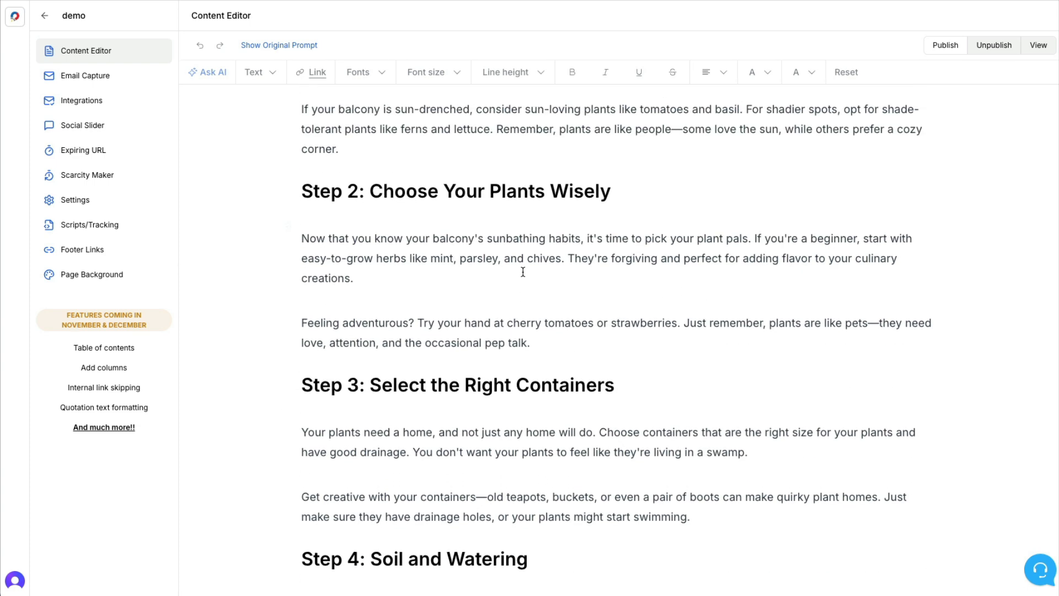
scroll(524, 274, up, 5)
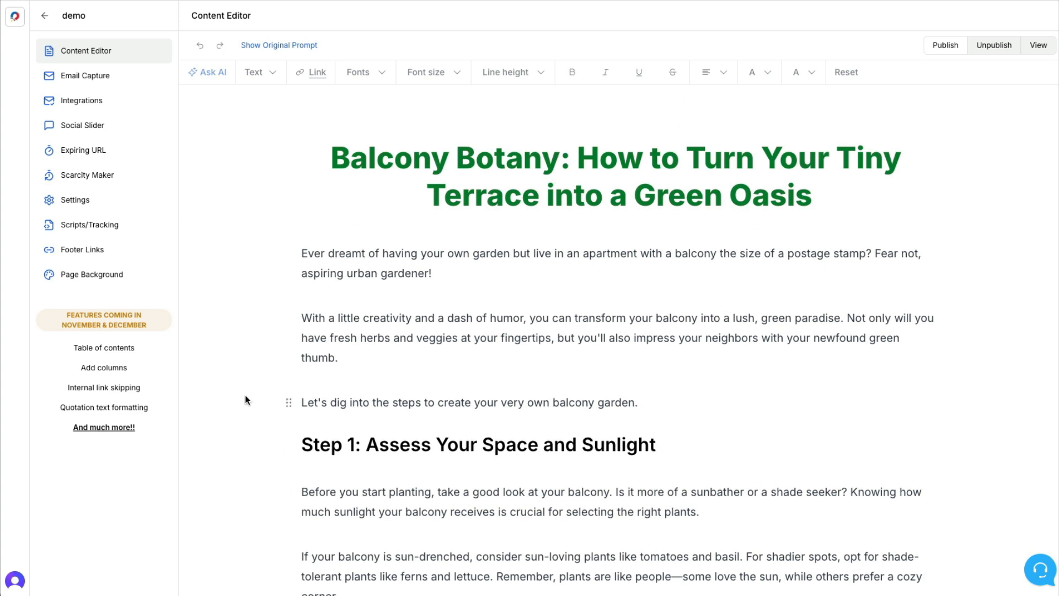
click(717, 197)
drag(722, 197, 662, 199)
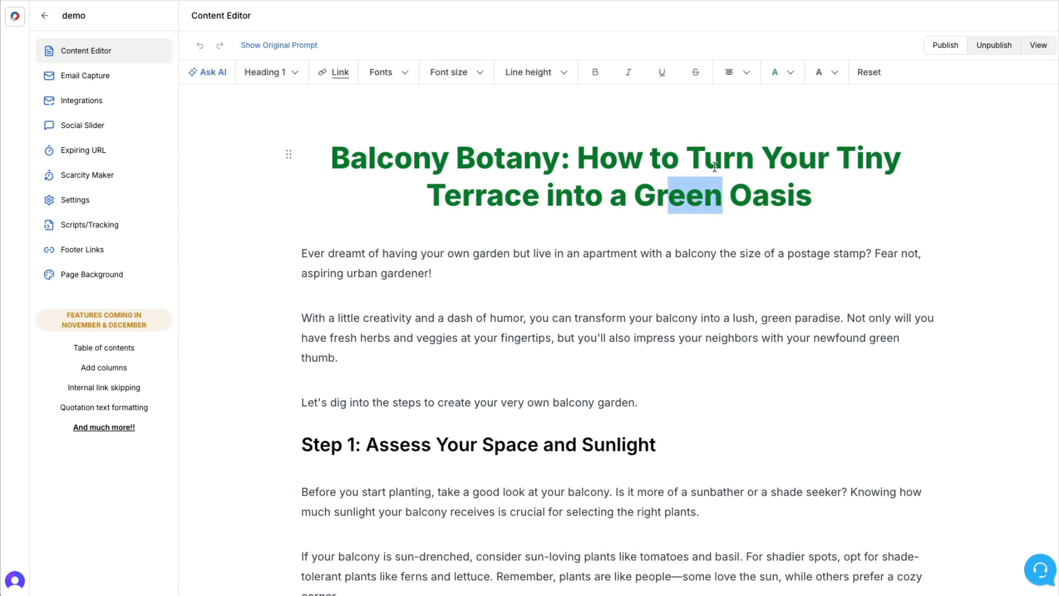
click(777, 72)
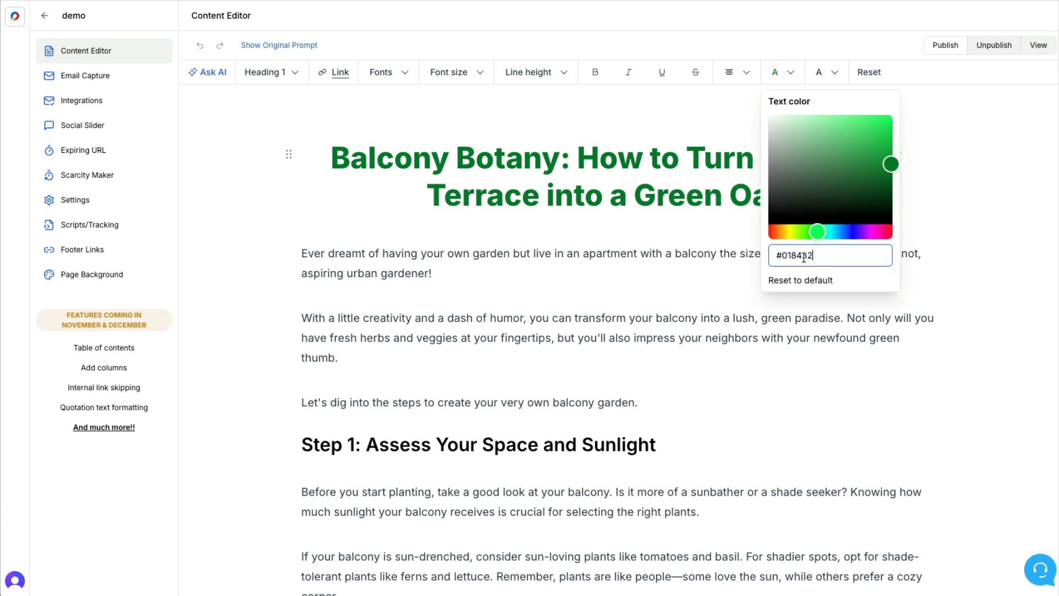
drag(657, 445, 272, 443)
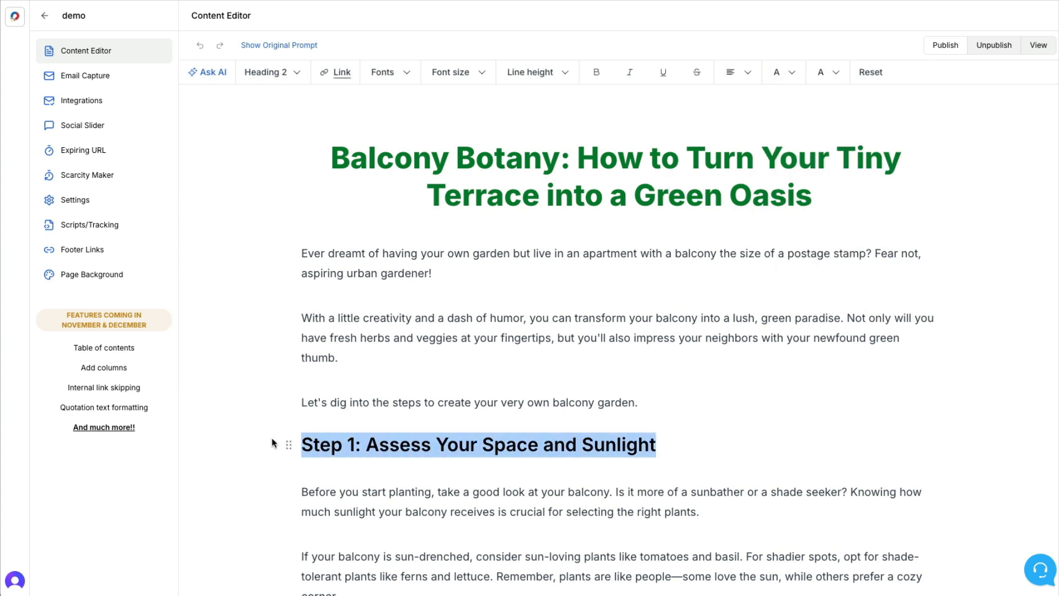
click(779, 72)
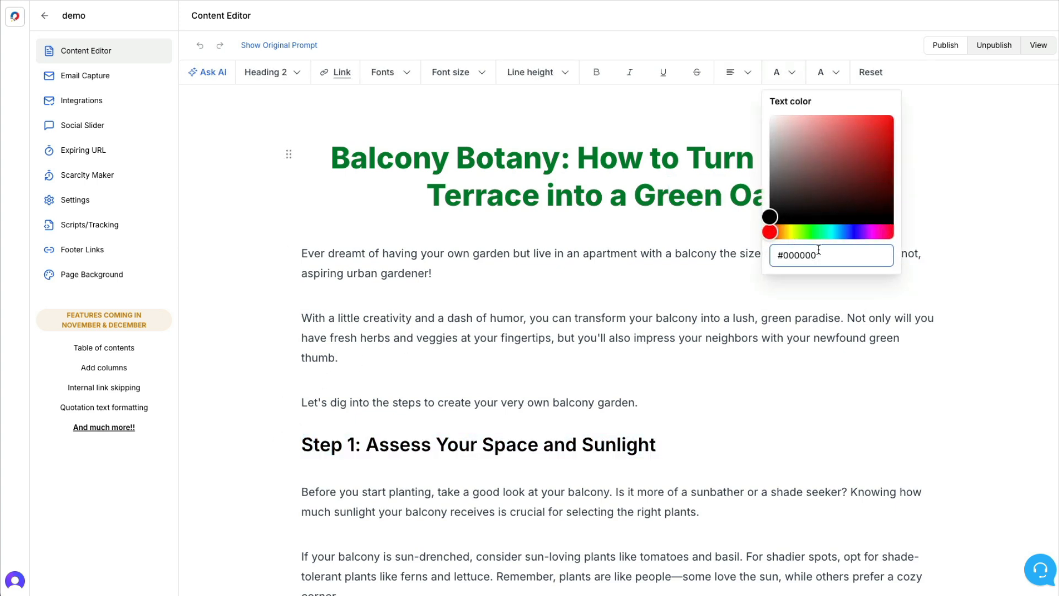
drag(818, 251, 776, 255)
key(ctrl+v)
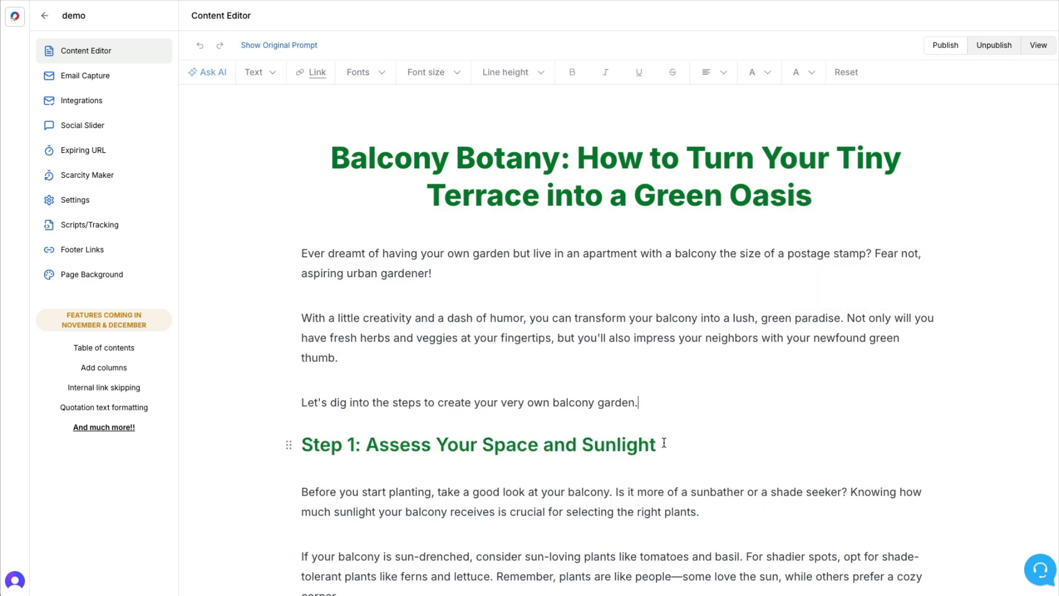
Make the "Step 1: Assess Your Space and Sunlight" heading bold and check the rest of the guide.
drag(658, 444, 298, 441)
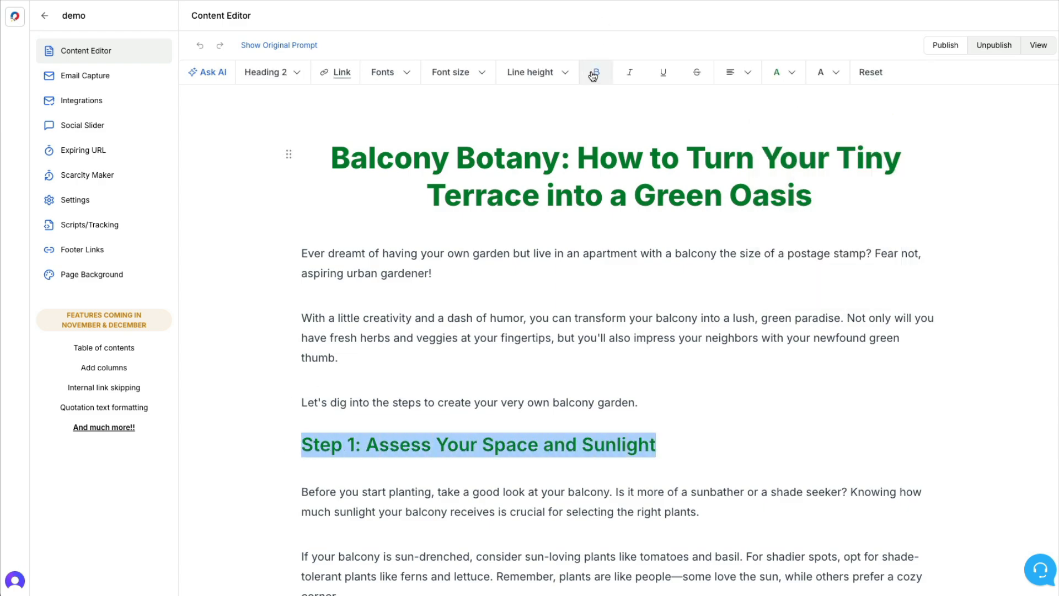
click(740, 215)
scroll(739, 215, down, 15)
scroll(739, 215, up, 12)
scroll(739, 219, up, 4)
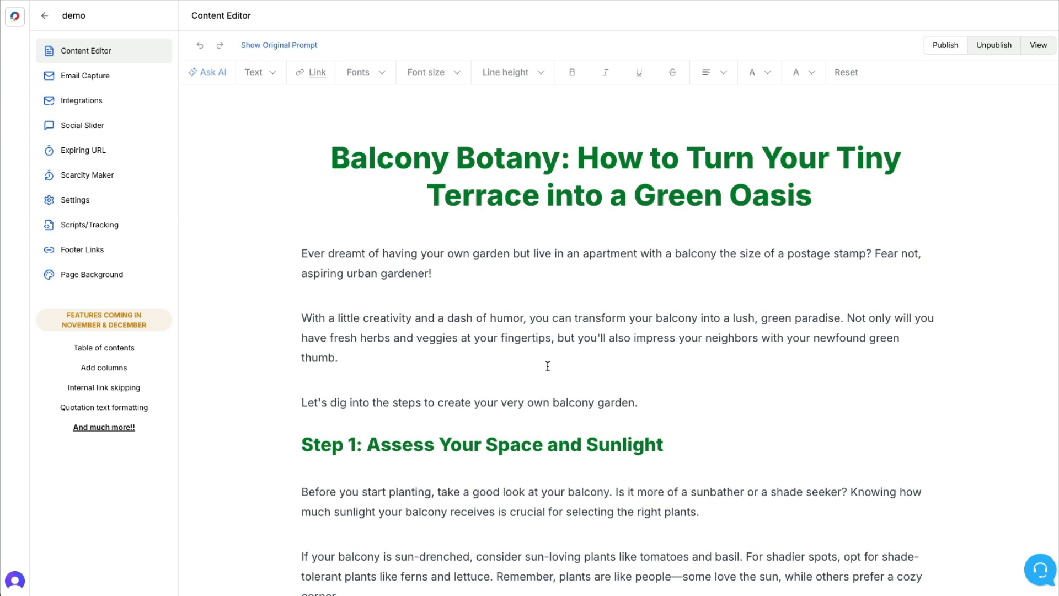
Add an empty line after "aspiring urban gardener!" and bring up the block commands there to review the available block types.
click(438, 279)
key(Return)
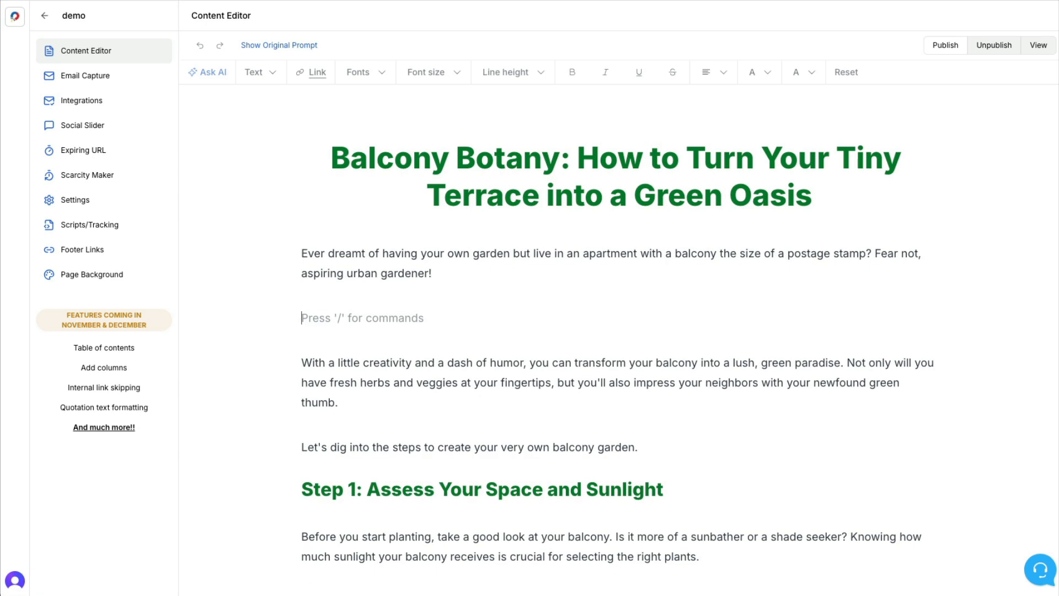
text(/)
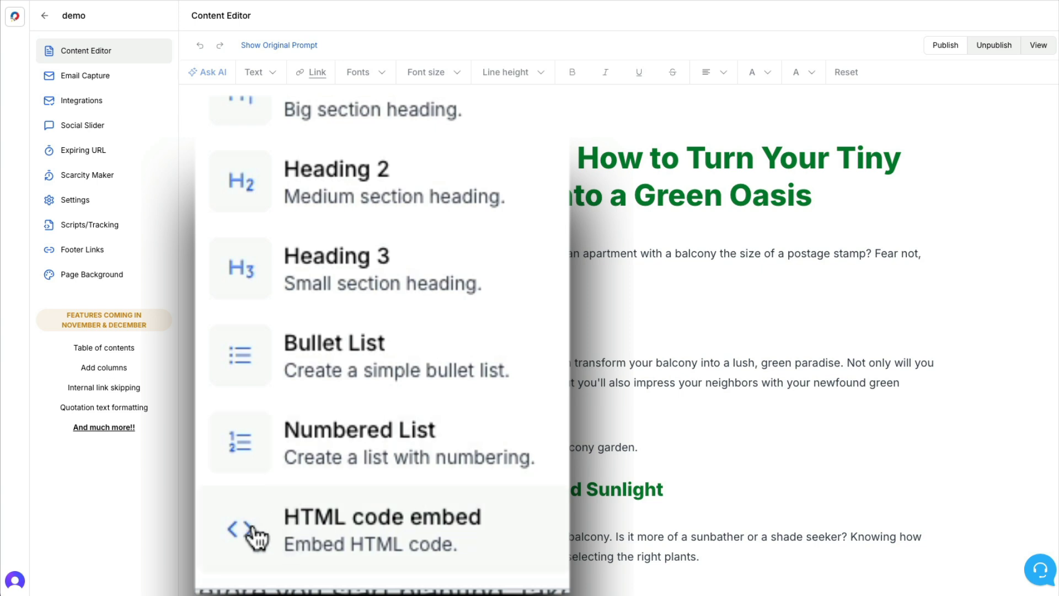
scroll(345, 179, up, 1)
scroll(345, 179, up, 5)
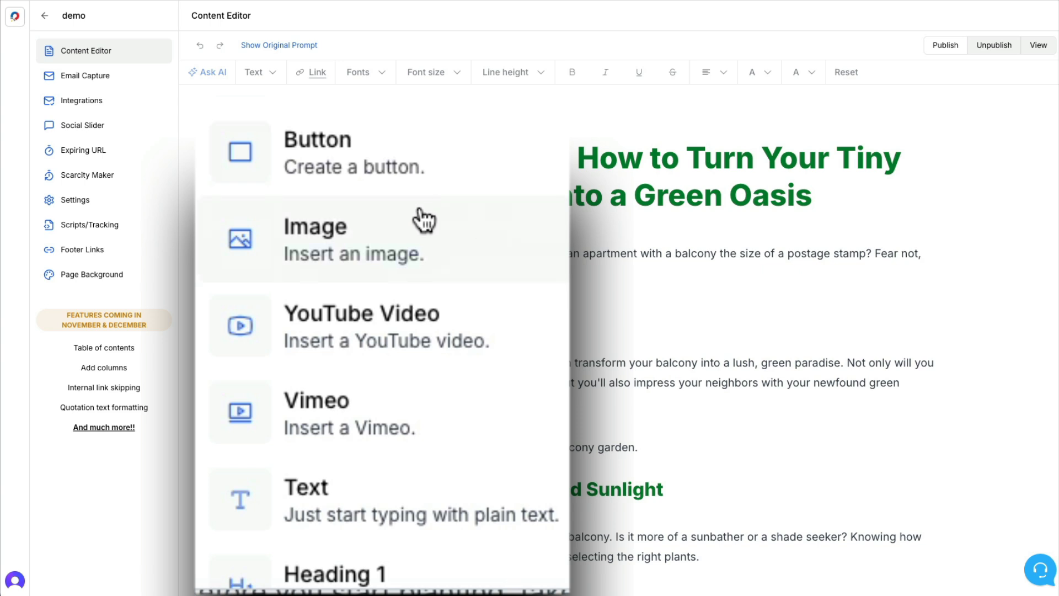
scroll(354, 282, down, 5)
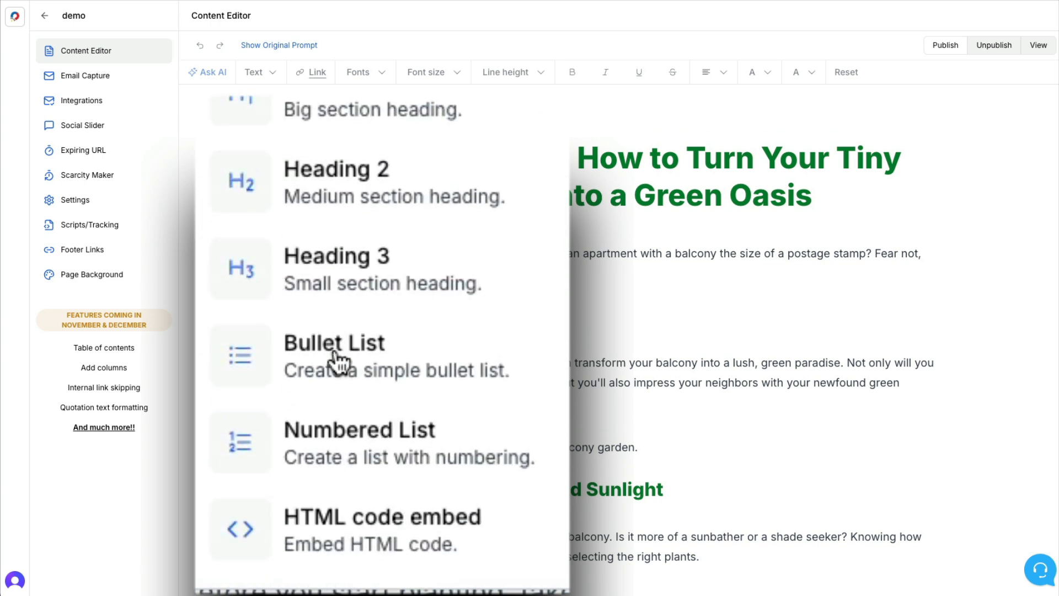
scroll(332, 497, up, 5)
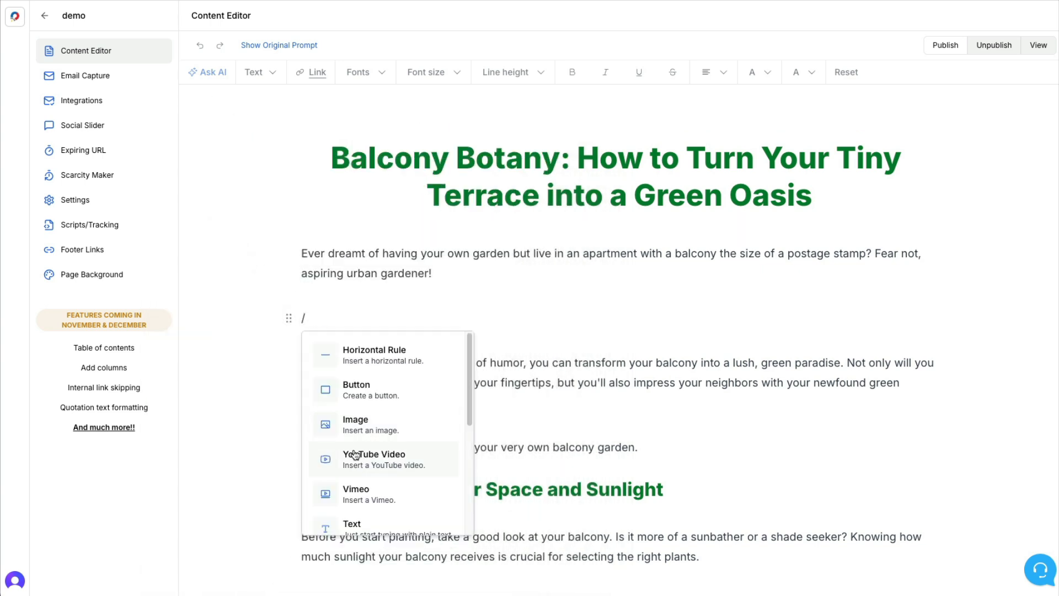
drag(355, 423, 344, 422)
Switch to Canva in a new browser tab and open the recent design "LeadCreator image size".
key(ctrl+t)
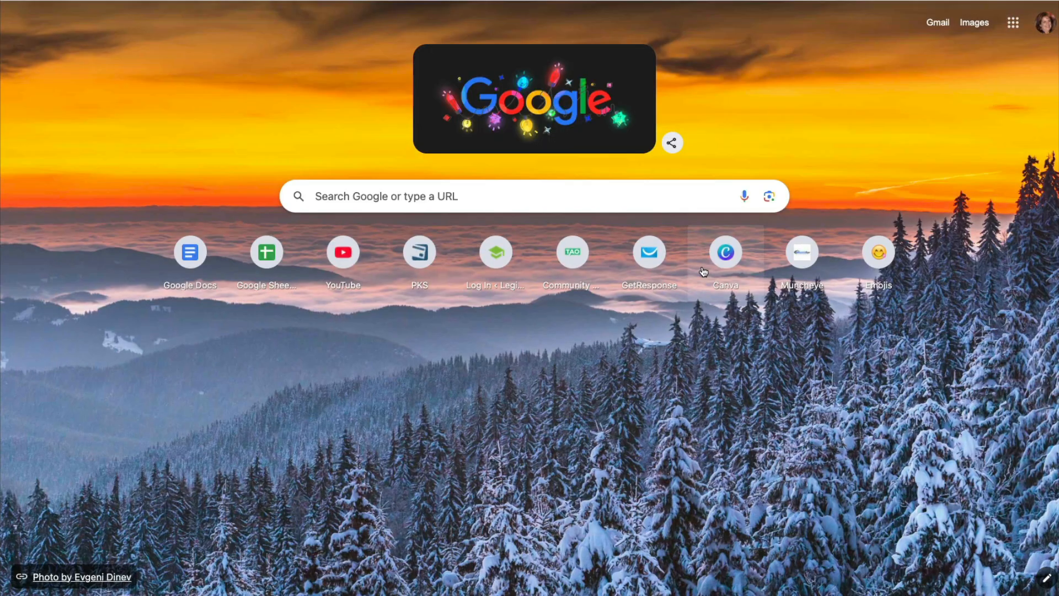
click(726, 260)
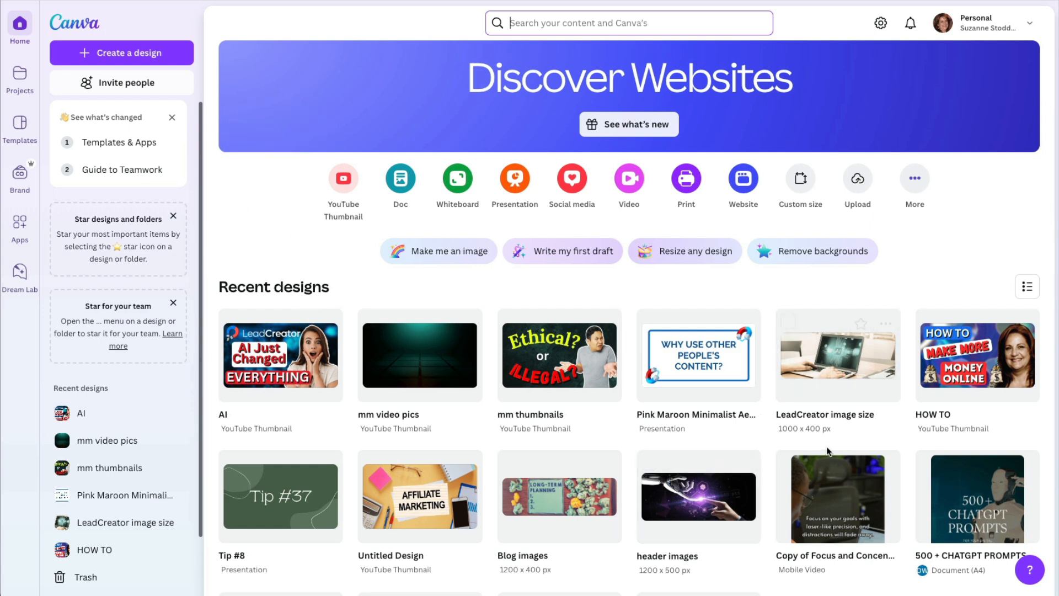
click(834, 373)
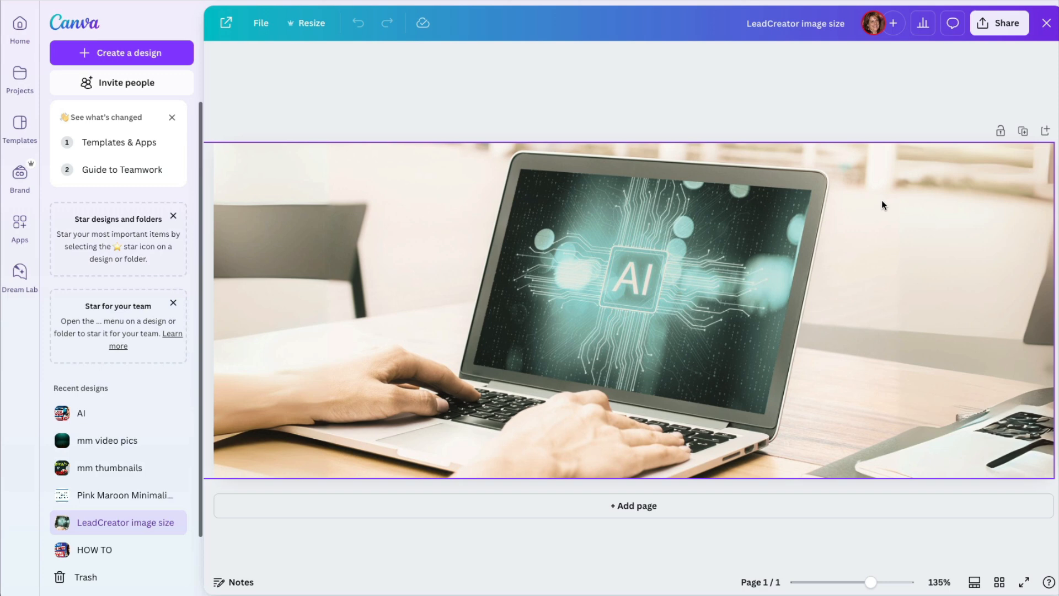
Open the design in the full editor and delete the AI laptop photo from the page.
click(556, 276)
click(564, 270)
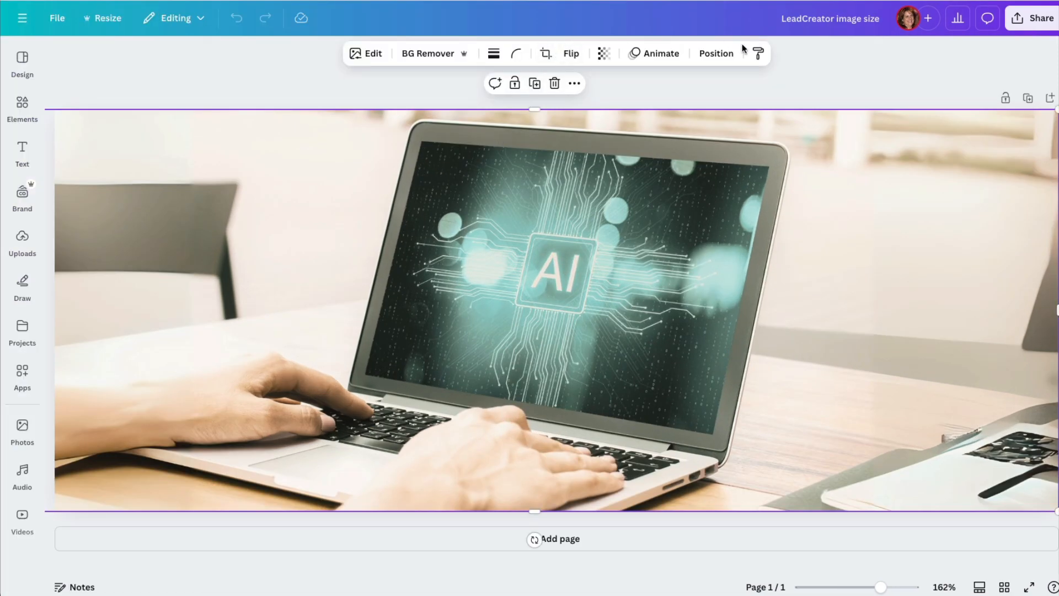
key(Delete)
Search the Canva photo library for "balcony gardening".
click(22, 239)
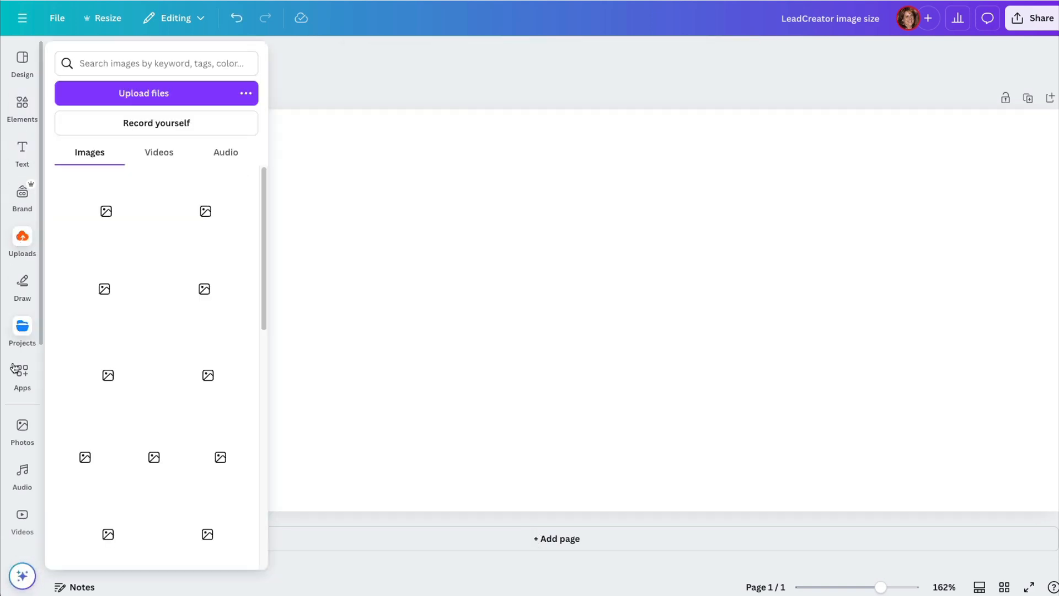
click(22, 372)
click(20, 430)
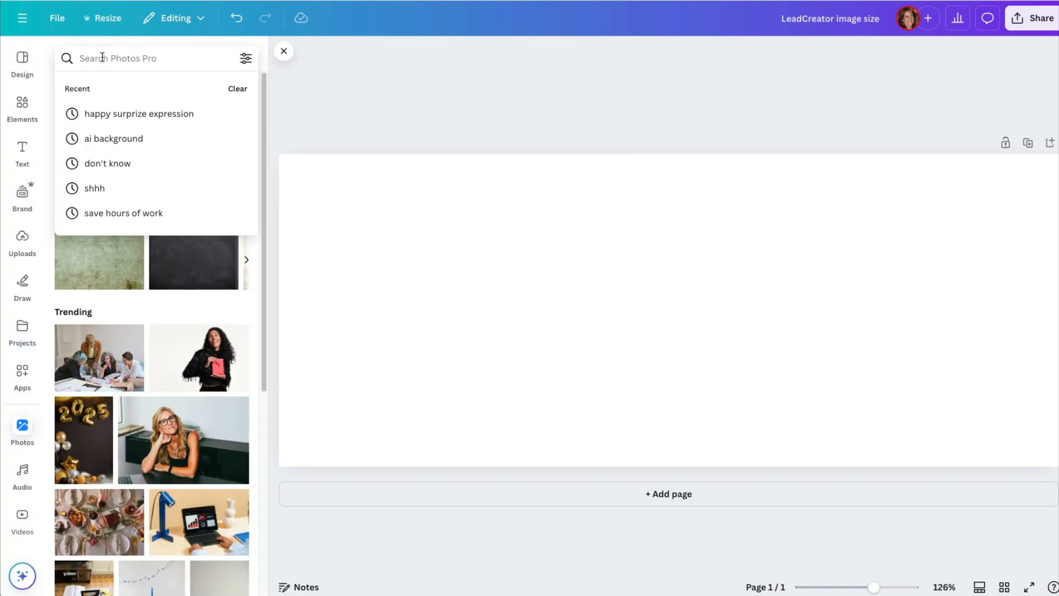
text(bal)
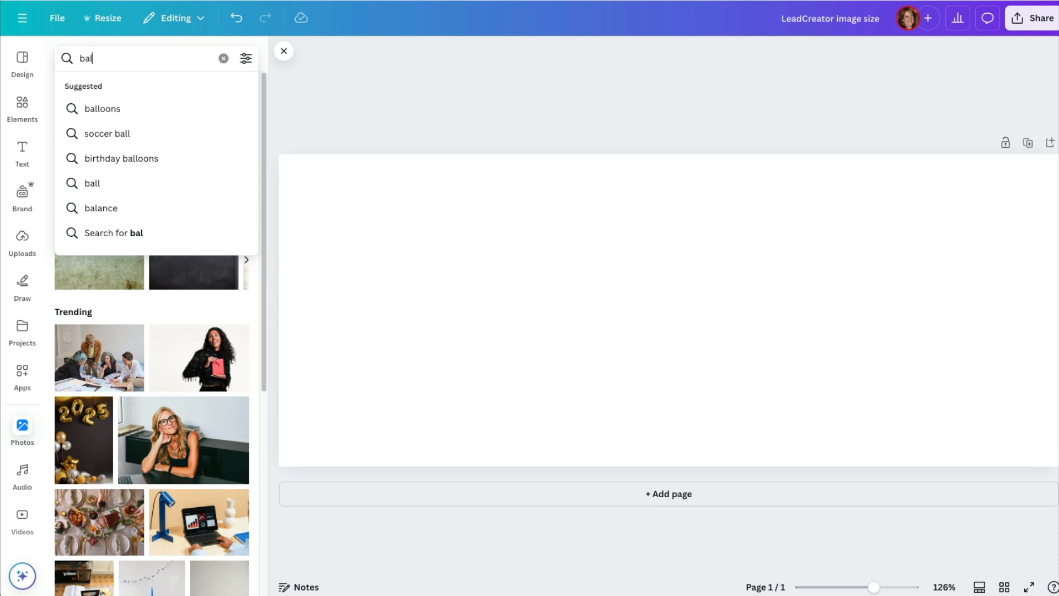
text(cony gardening)
key(Return)
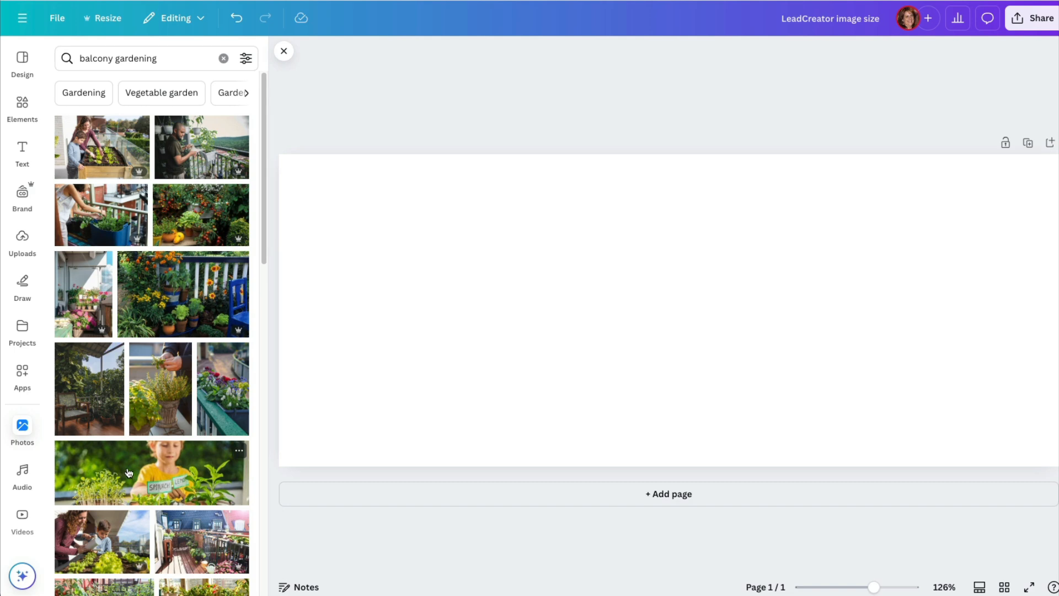
Add the photo of the child with the spinach and lemon plant signs to the page and set it as the background.
click(145, 479)
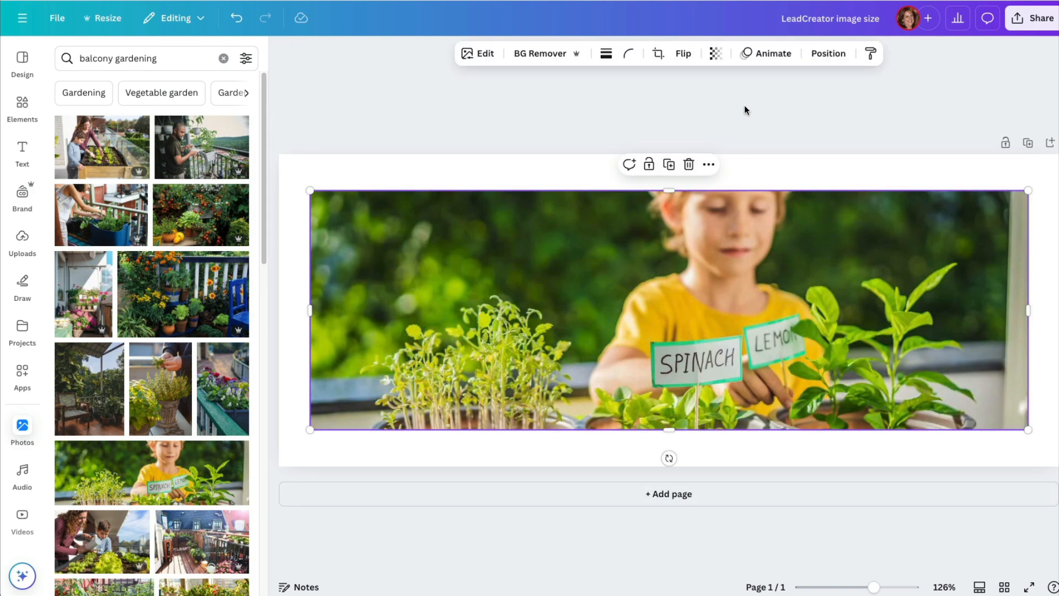
click(708, 164)
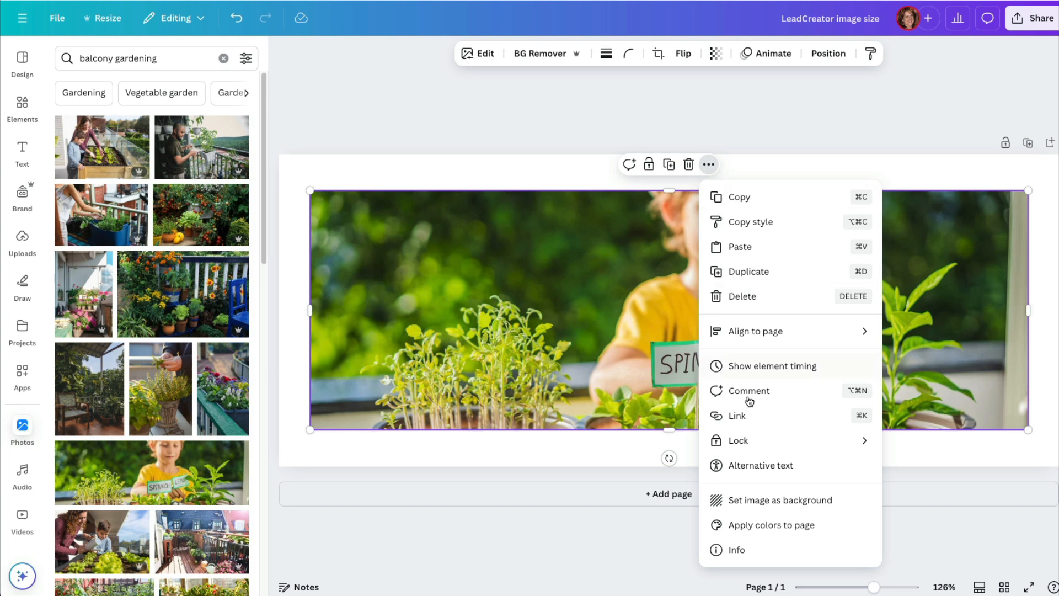
click(746, 501)
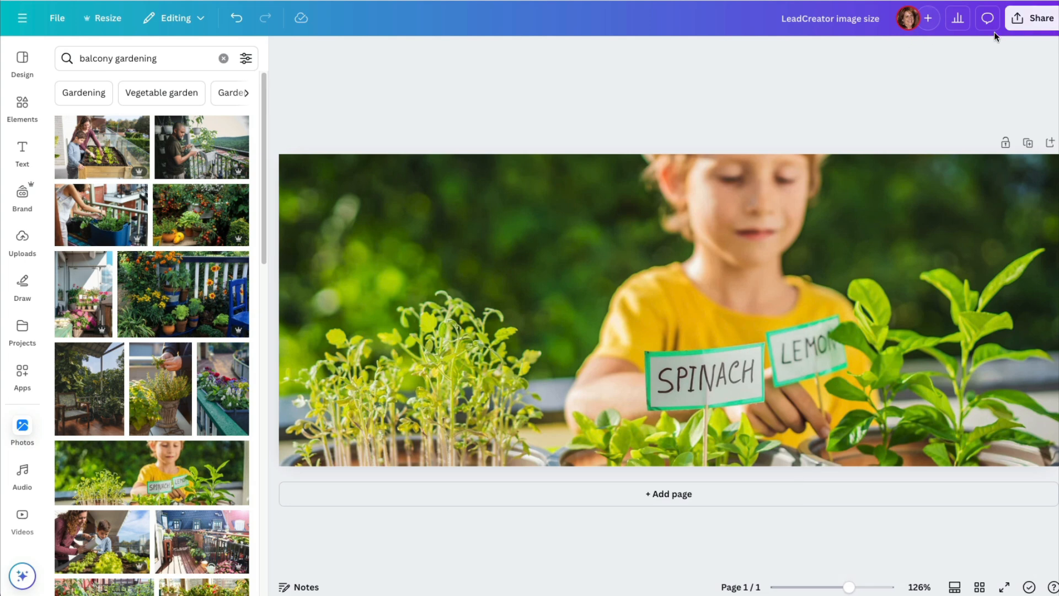
Download the design as a PNG with the file size limited to 200 KB.
click(1023, 23)
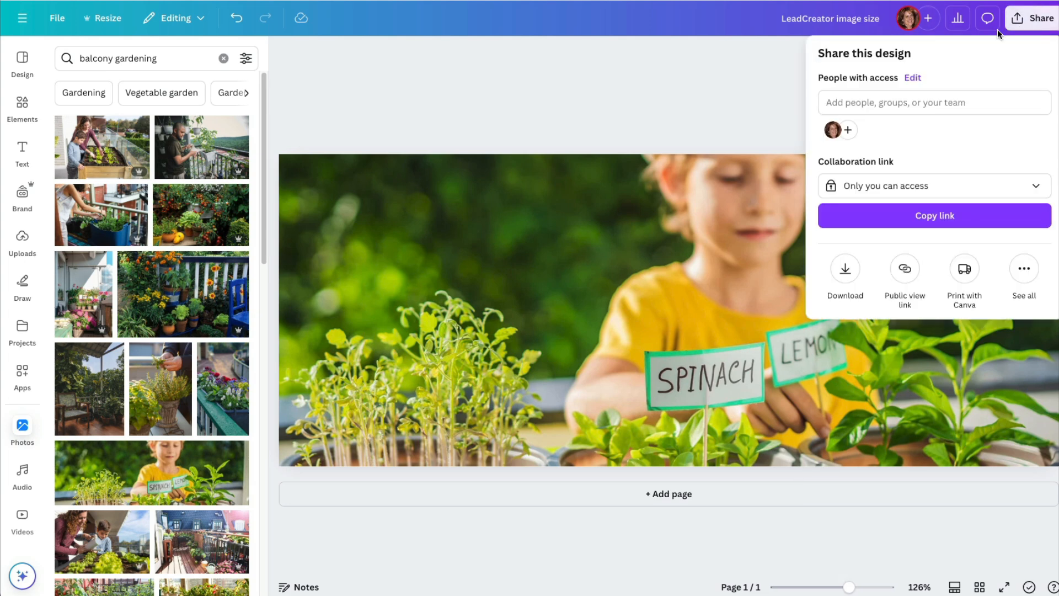
click(845, 269)
click(911, 193)
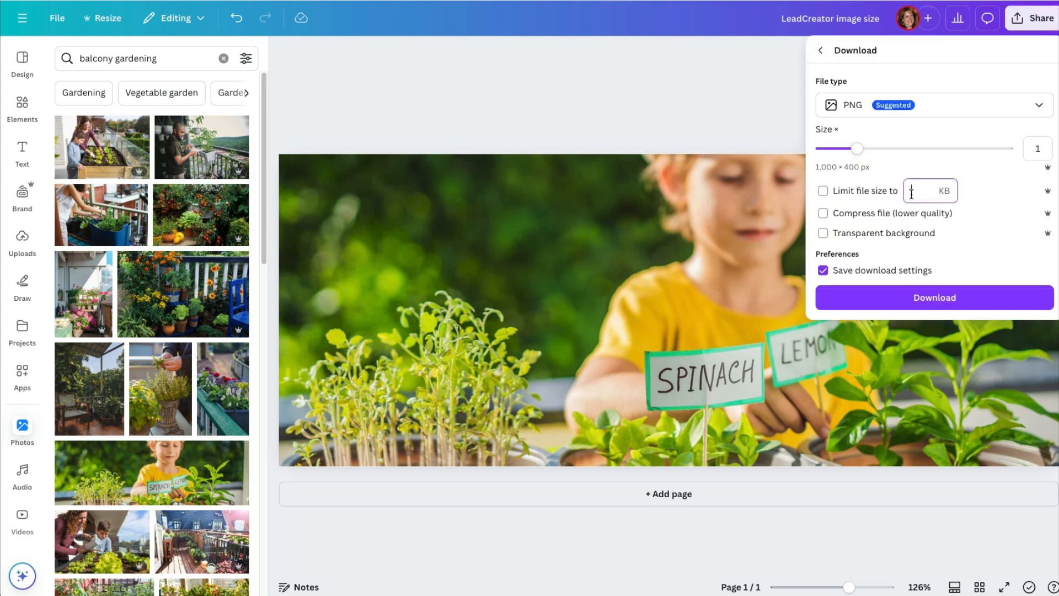
text(200)
click(823, 191)
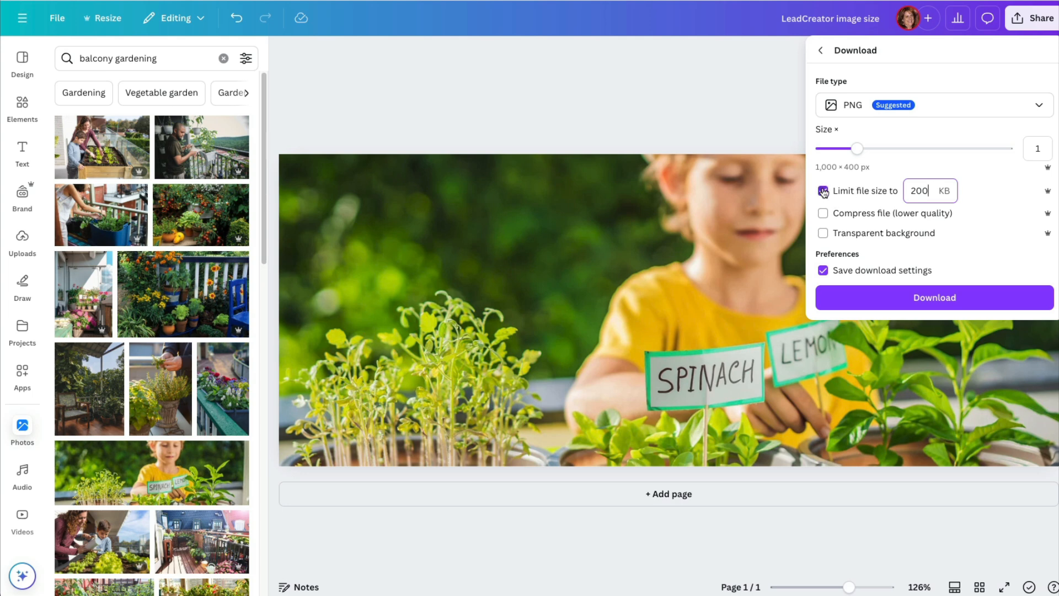
click(921, 297)
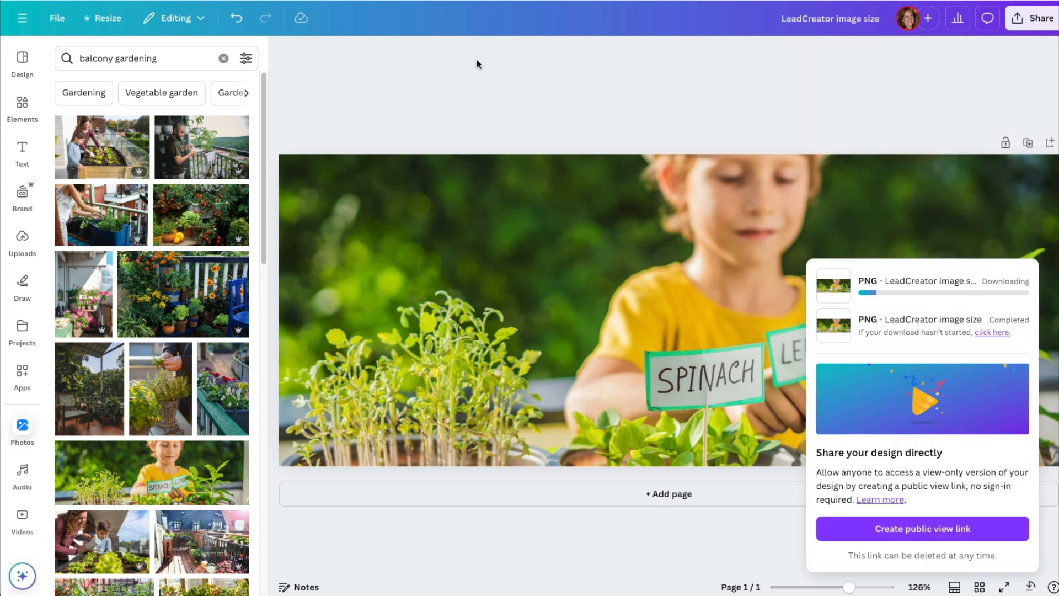
Return to LeadCreator and insert "LeadCreator image size.png" from Downloads as an image block below the opening paragraph.
key(ctrl+Tab)
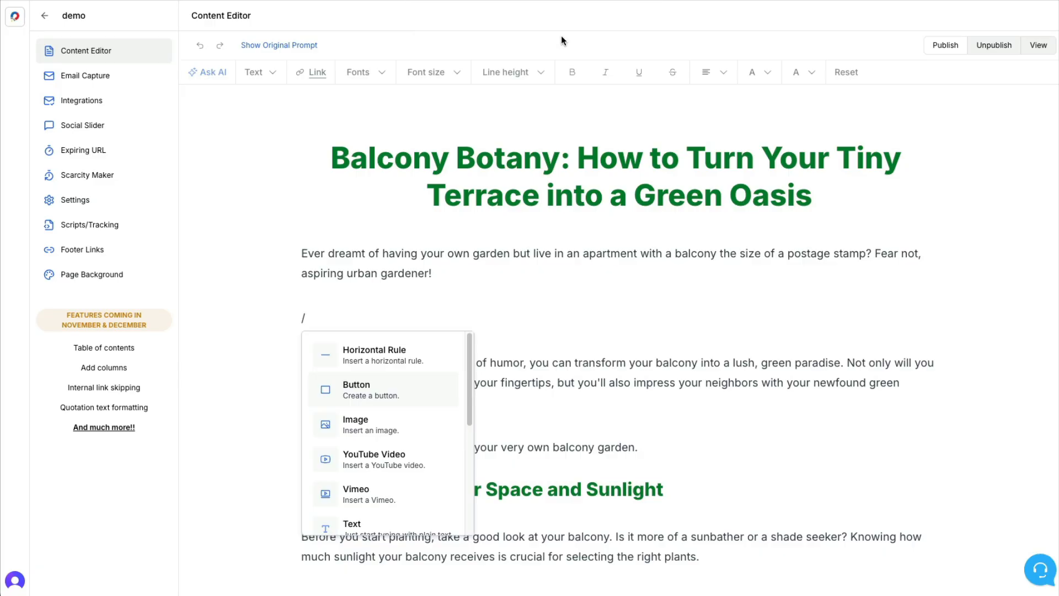
click(351, 426)
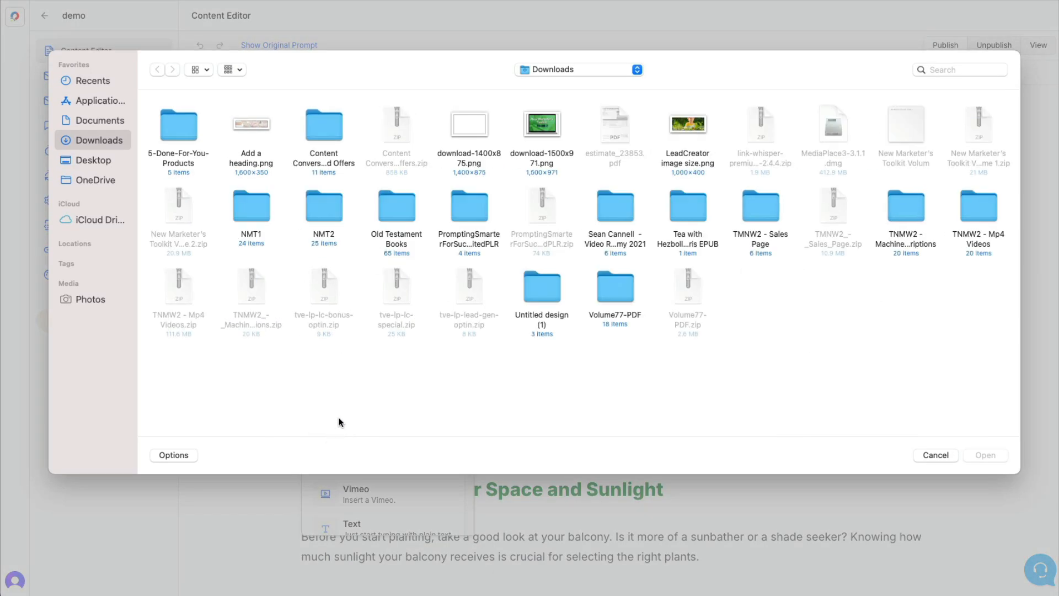
click(679, 125)
click(984, 455)
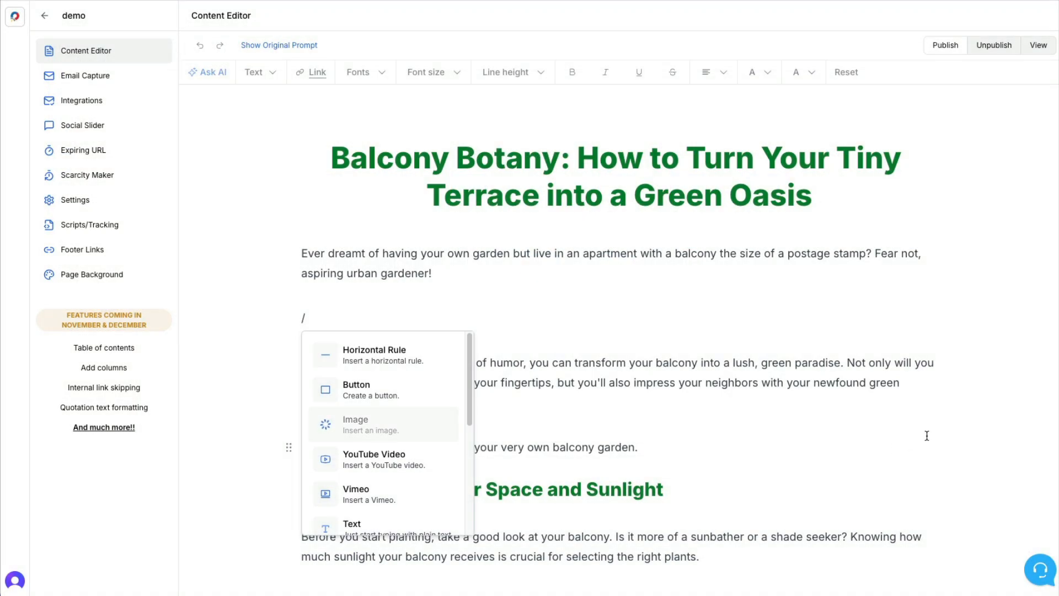
scroll(951, 414, down, 5)
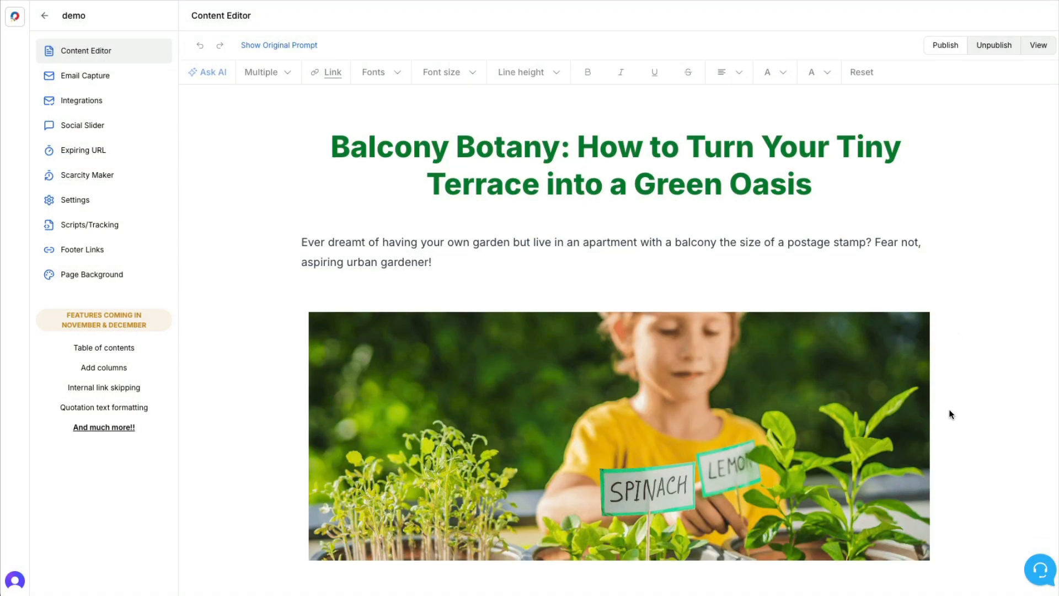
Widen the inserted gardening image to the full width of the text column.
click(319, 208)
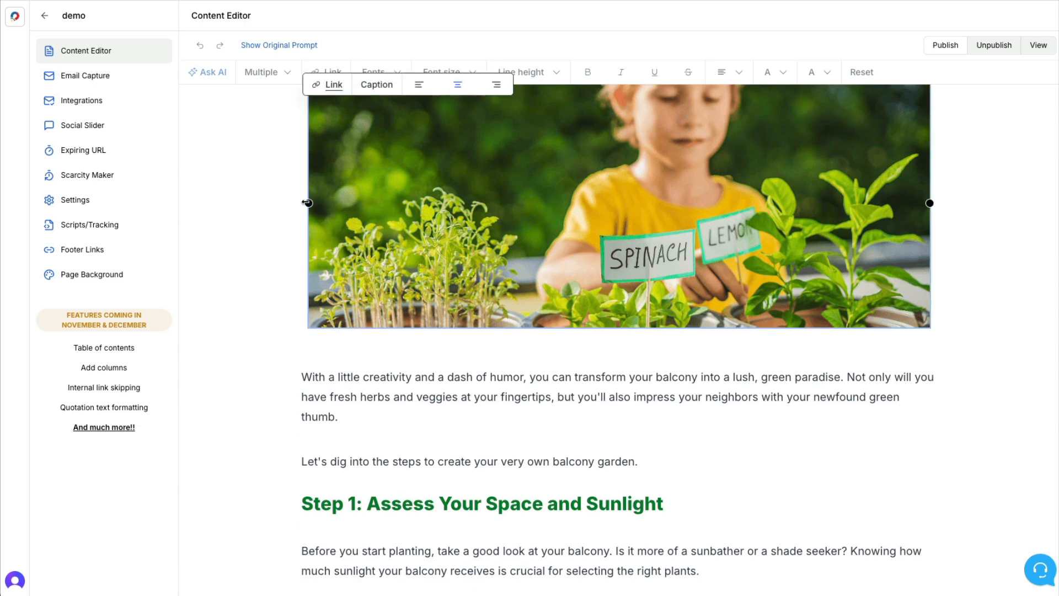
drag(308, 204, 286, 210)
click(982, 440)
scroll(981, 436, up, 5)
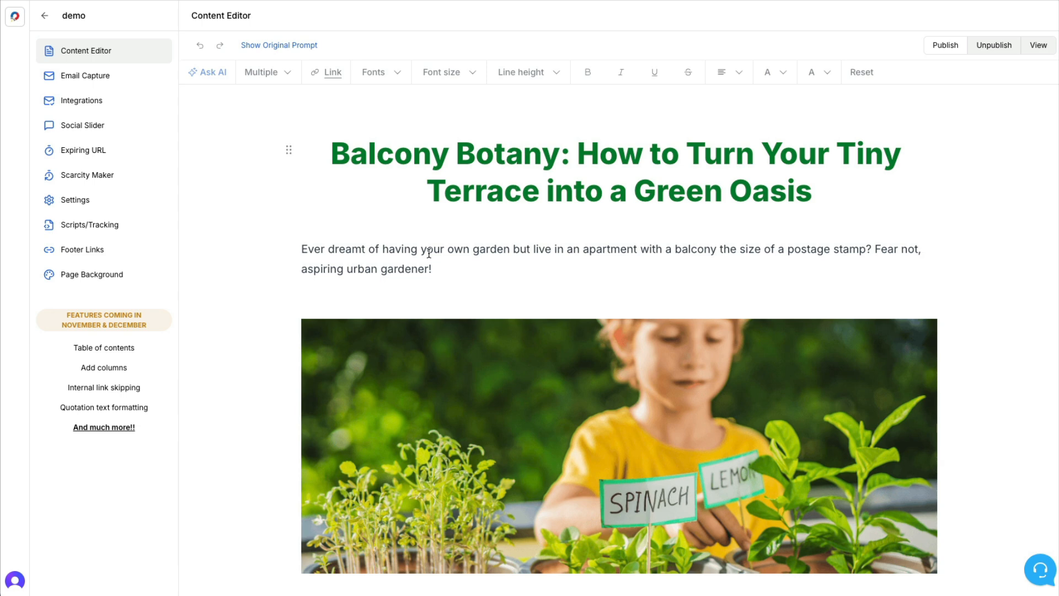
Add an empty line after the Step 2 paragraph ending in "culinary creations.".
scroll(963, 471, down, 5)
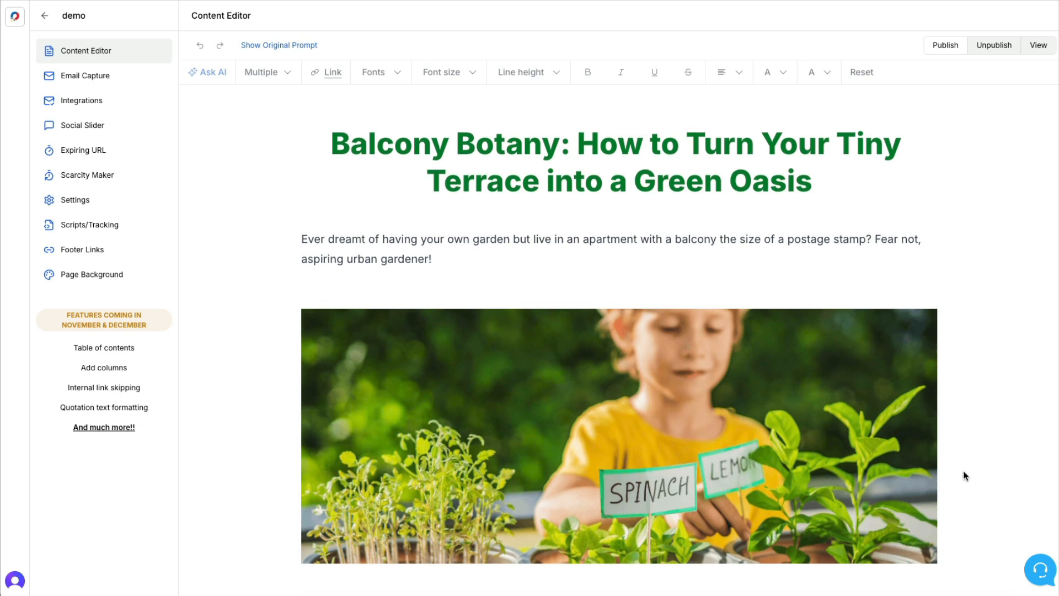
scroll(964, 468, down, 4)
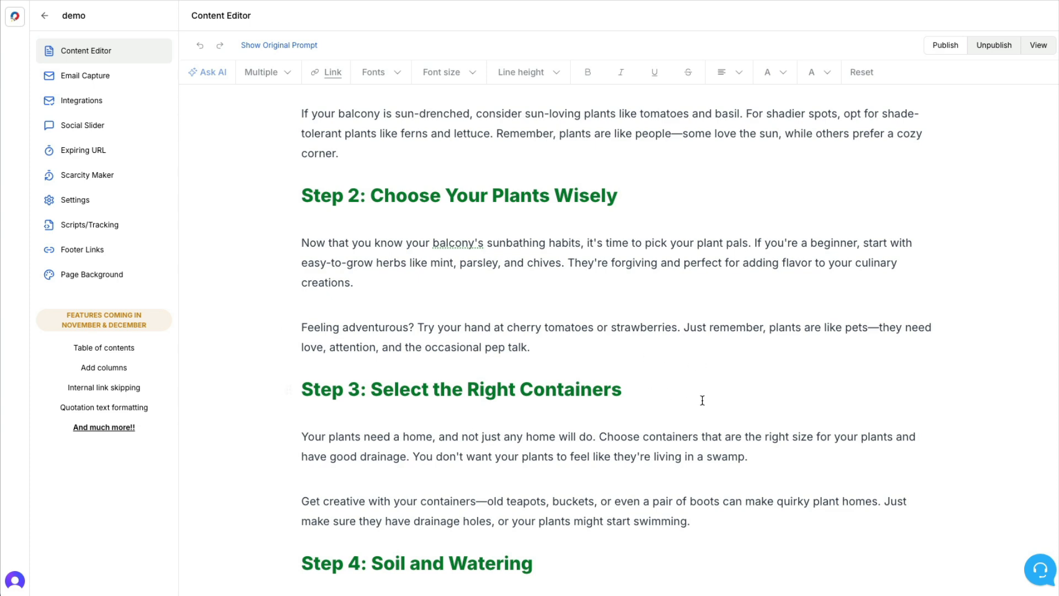
scroll(714, 374, down, 2)
scroll(716, 375, up, 3)
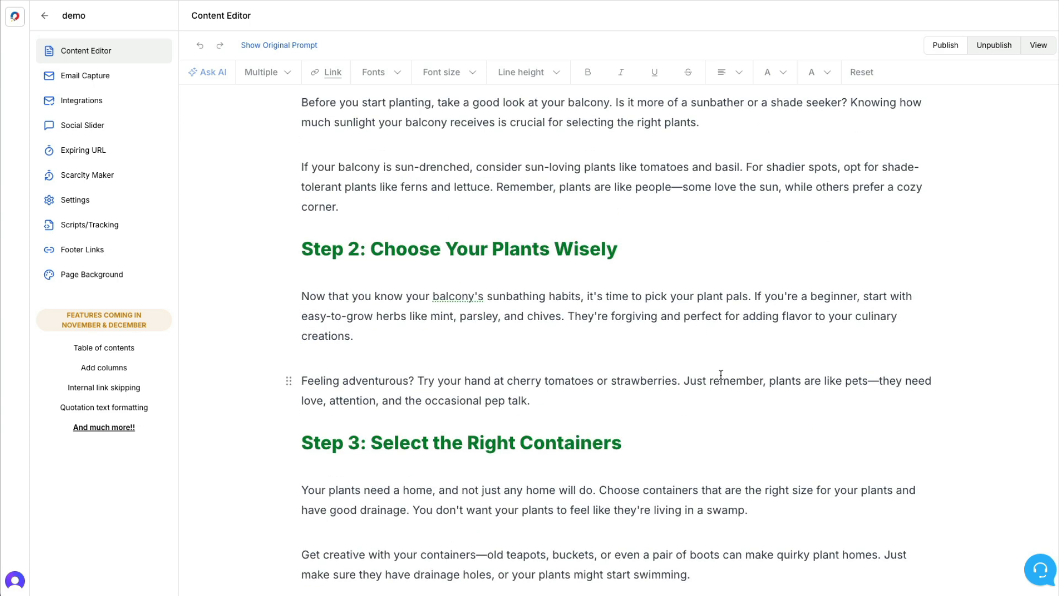
click(364, 340)
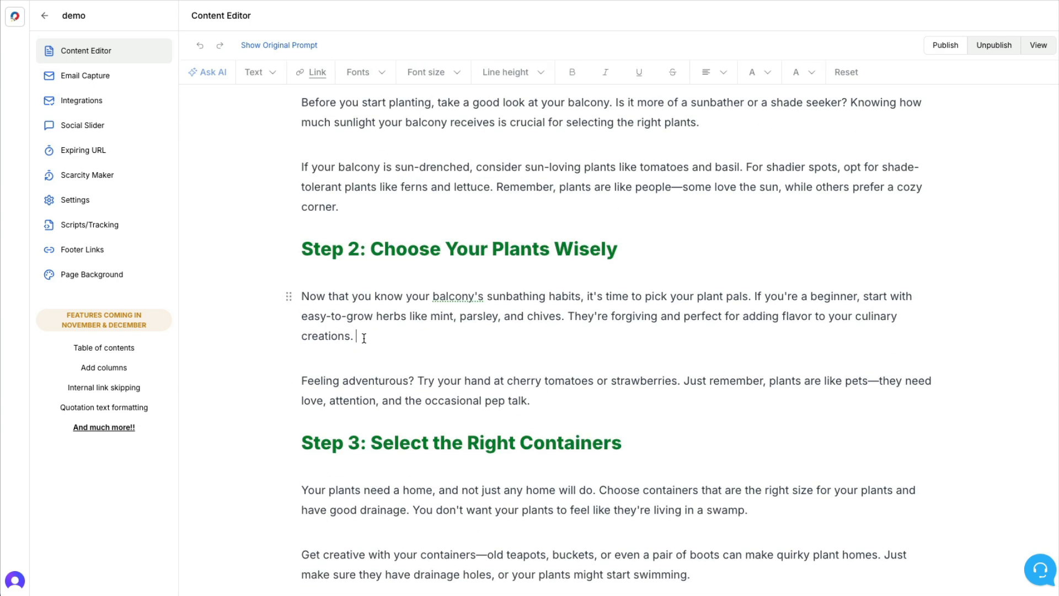
key(Return)
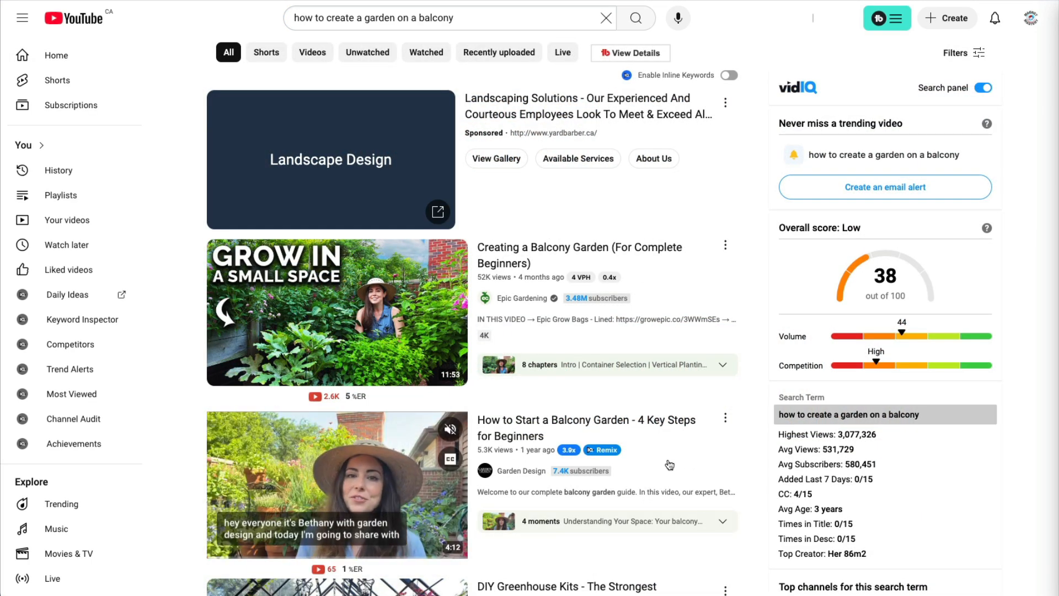
On YouTube, open "How to Start a Balcony Garden - 4 Key Steps for Beginners", pause it and get its share link.
scroll(667, 468, down, 2)
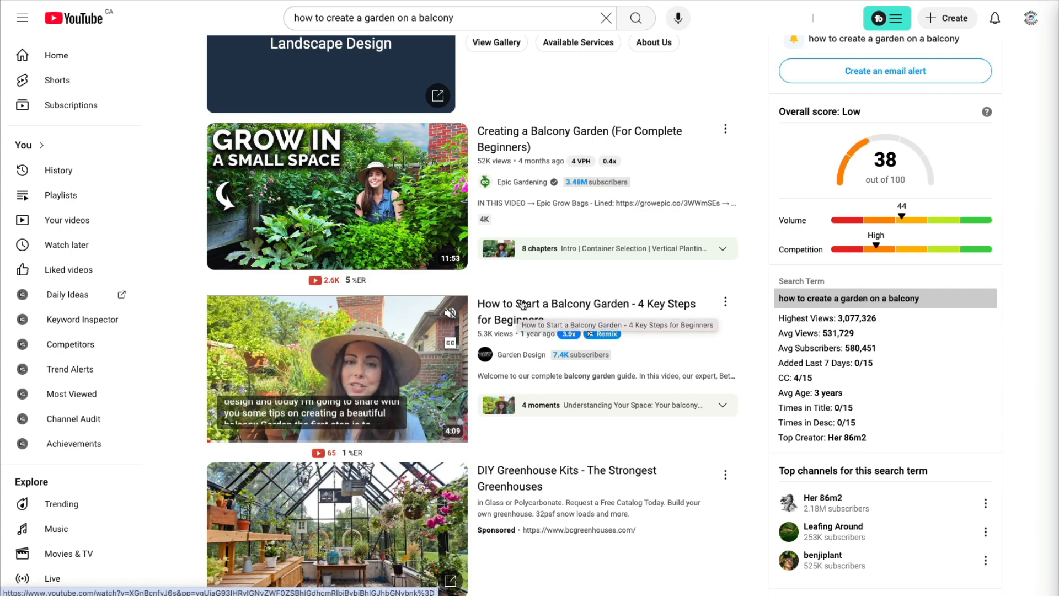
click(503, 317)
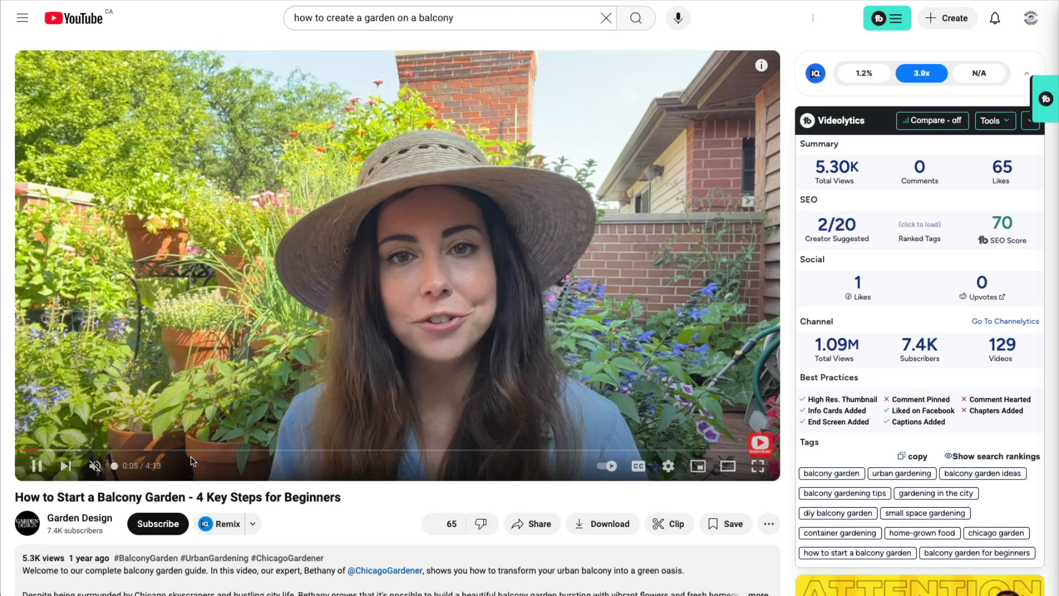
click(37, 465)
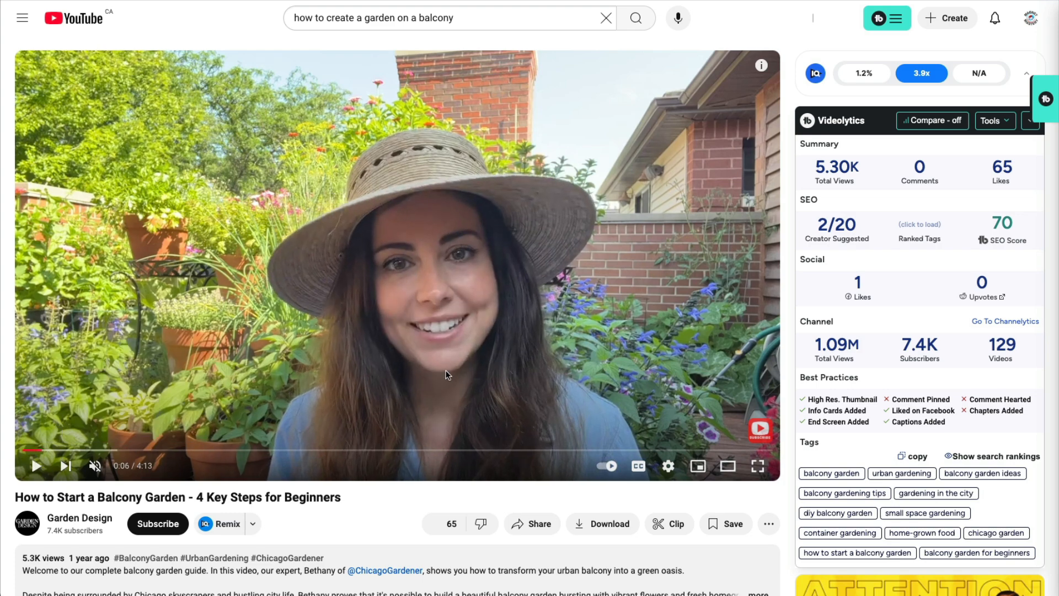
scroll(551, 380, down, 1)
scroll(551, 381, down, 4)
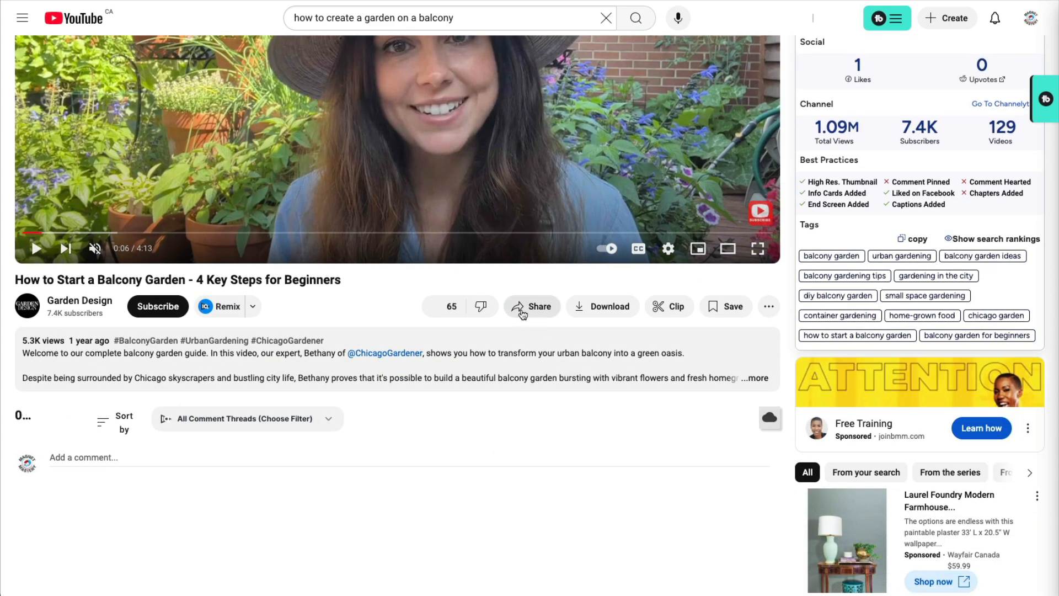
click(527, 307)
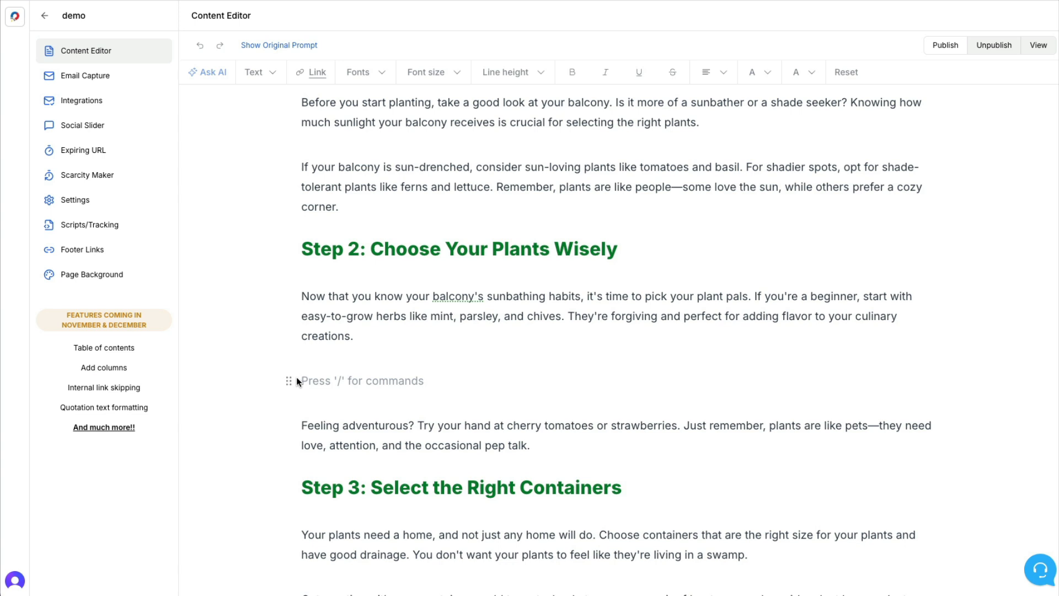
Insert the copied link as a YouTube video on the empty line in LeadCreator's Step 2 and widen it to the text column.
text(/)
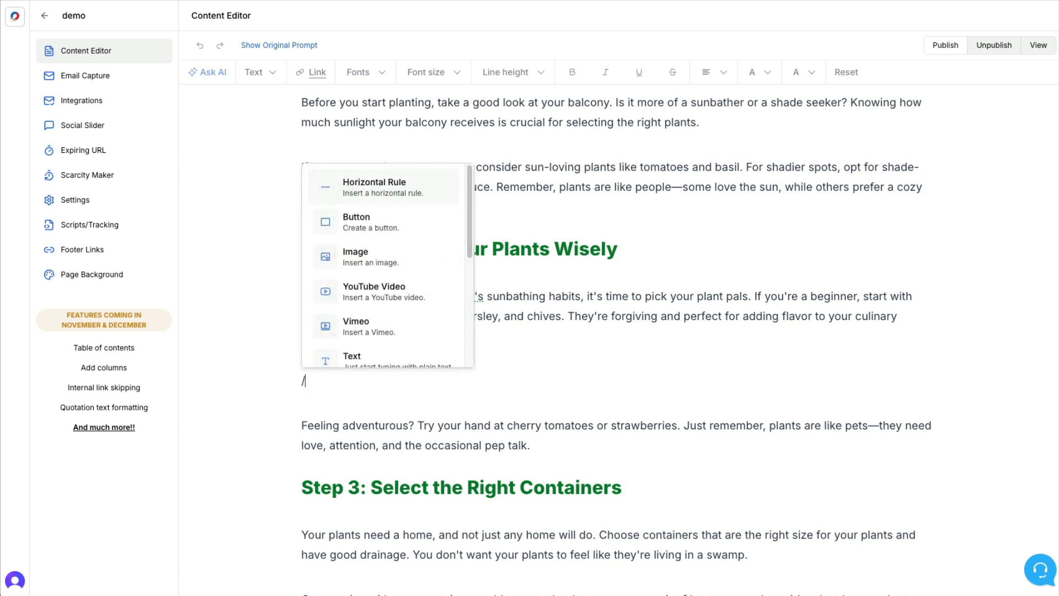
click(359, 286)
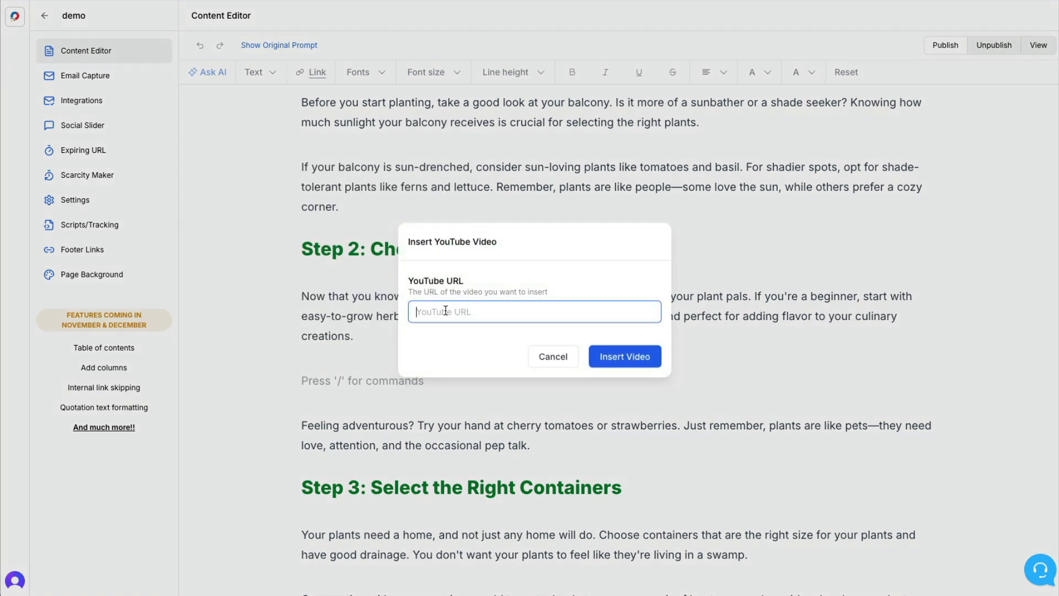
key(ctrl+v)
click(625, 356)
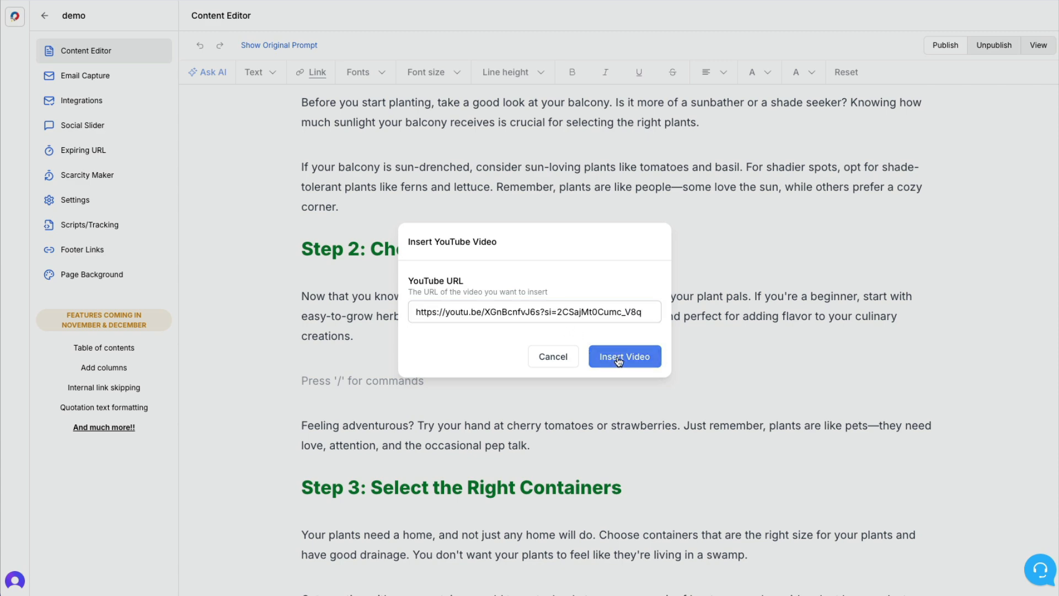
scroll(931, 423, down, 3)
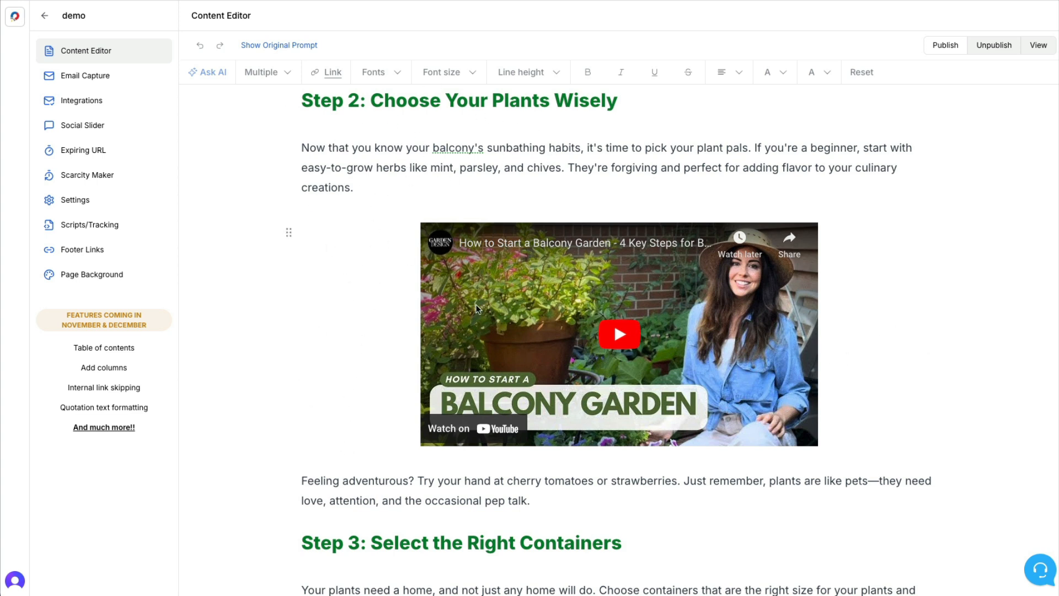
click(470, 291)
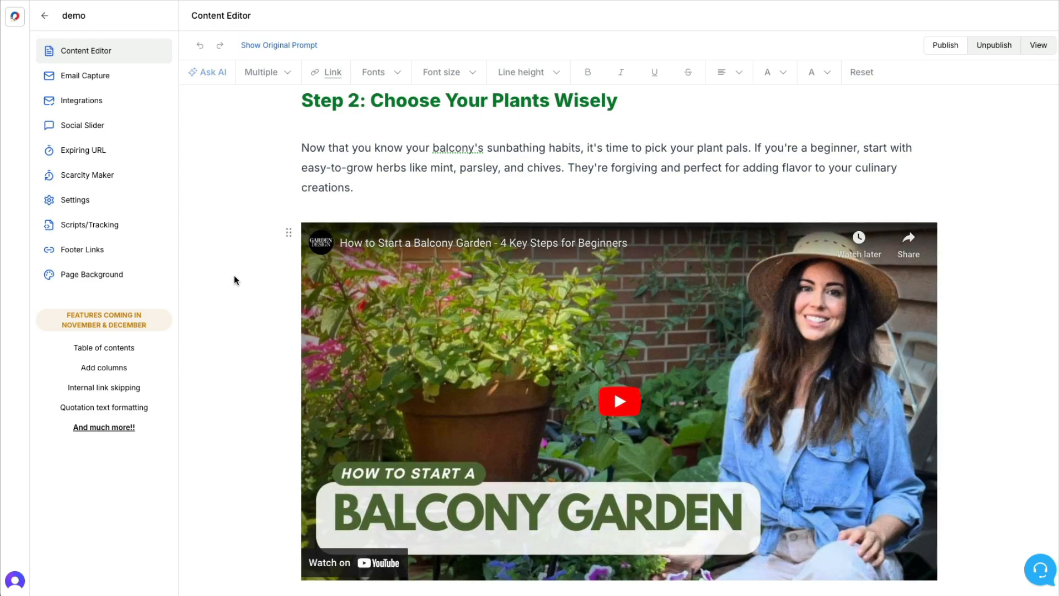
Have the AI continue writing from the "Congratulations" paragraph under Step 5 and insert the generated text below it.
scroll(780, 478, down, 6)
scroll(780, 479, up, 12)
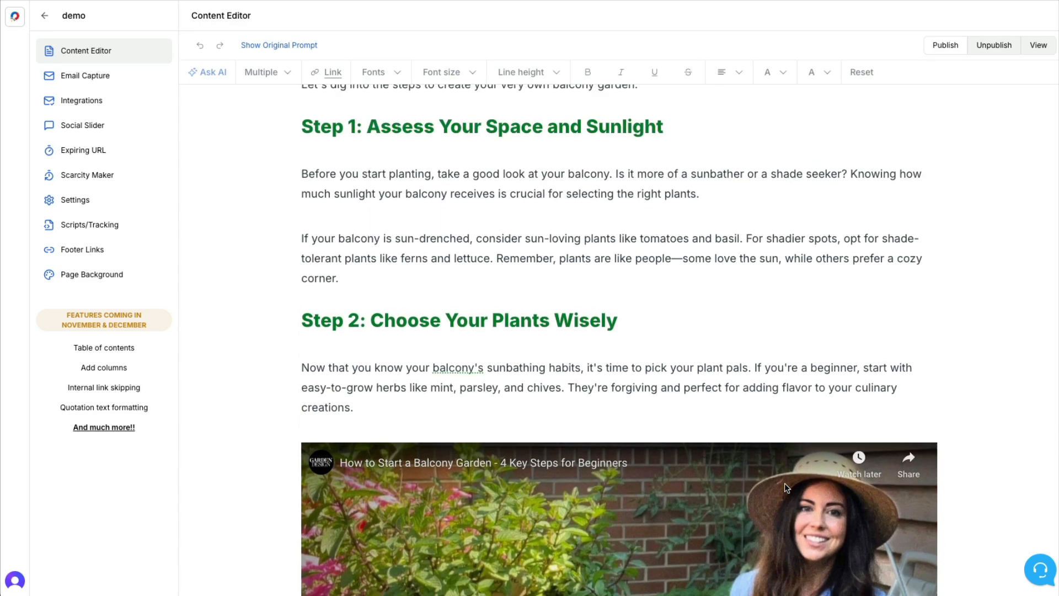
scroll(767, 426, down, 16)
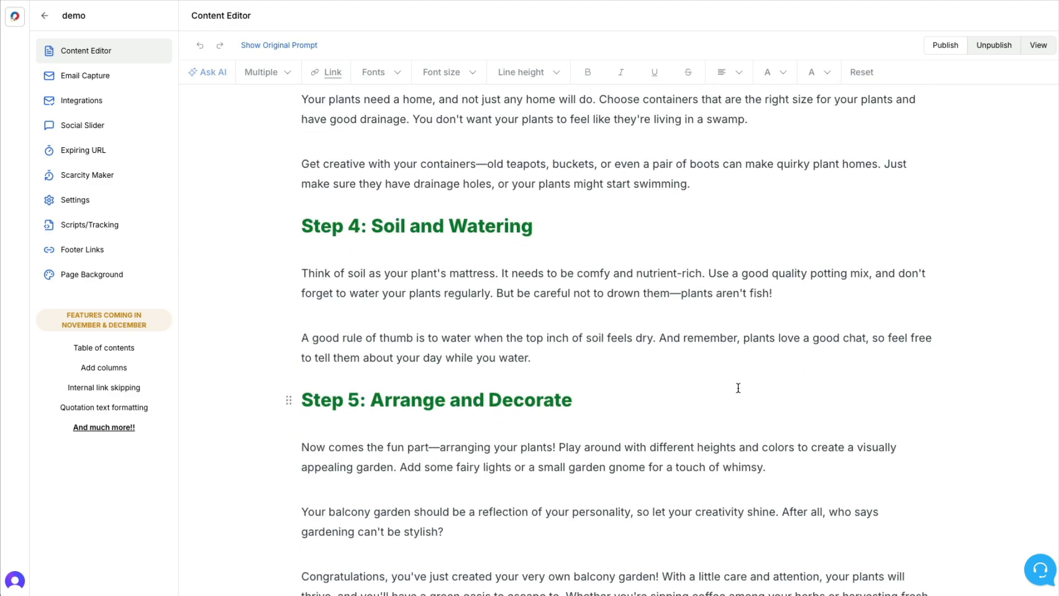
scroll(740, 387, down, 3)
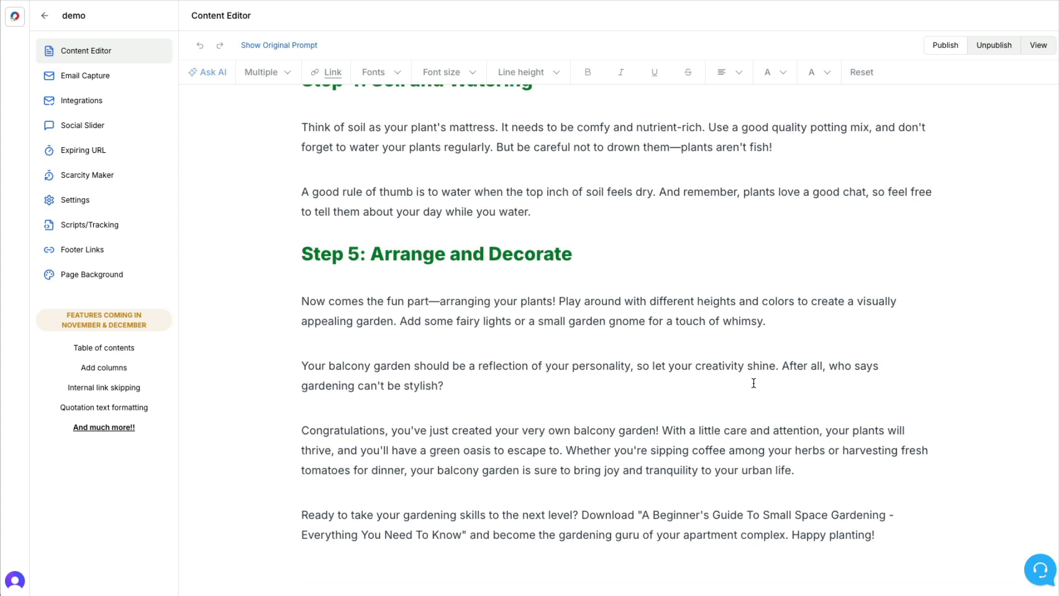
click(797, 470)
drag(776, 469, 290, 430)
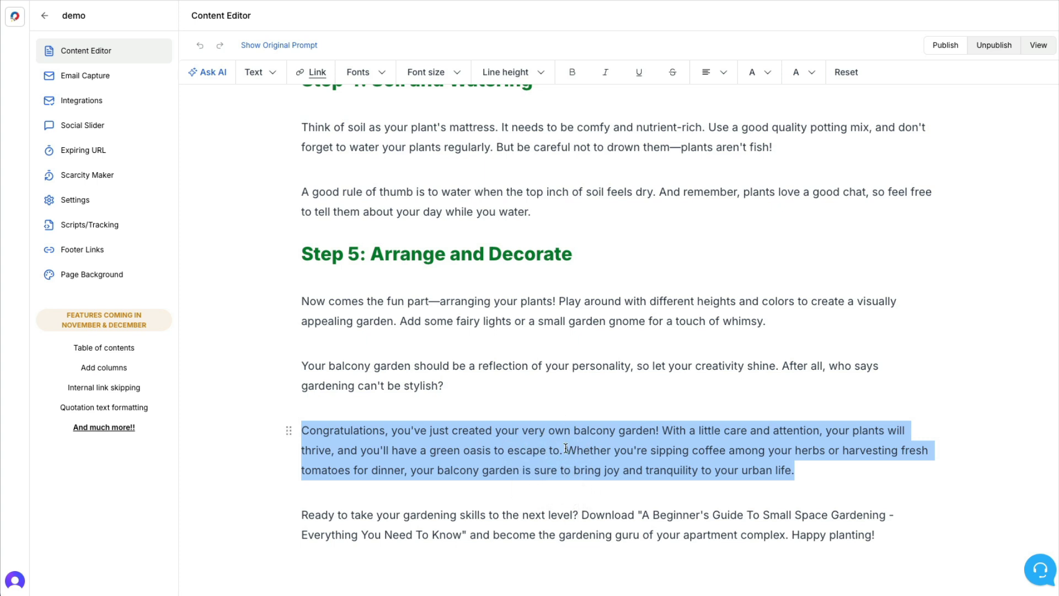
click(210, 76)
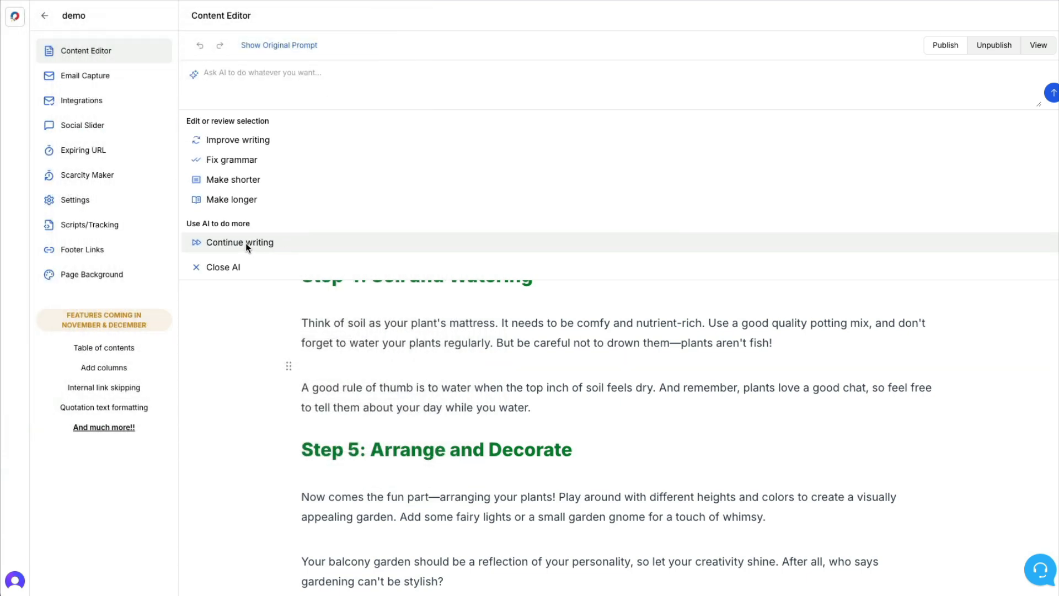
click(246, 243)
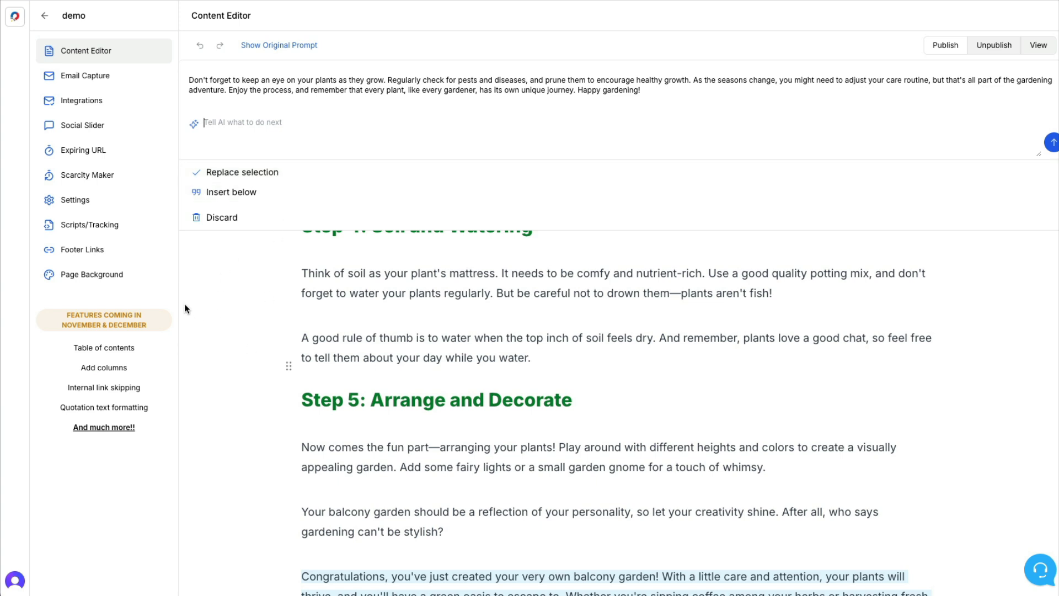
click(238, 191)
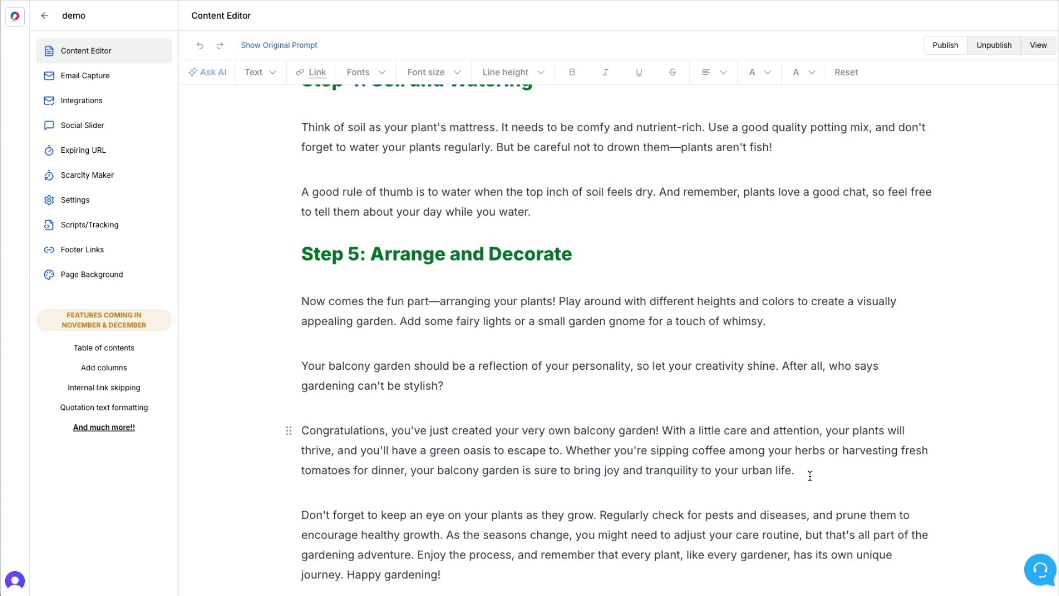
Split the "Don't forget" paragraph before "As the seasons change" and the closing "Ready to take" paragraph before "Download".
scroll(740, 474, down, 3)
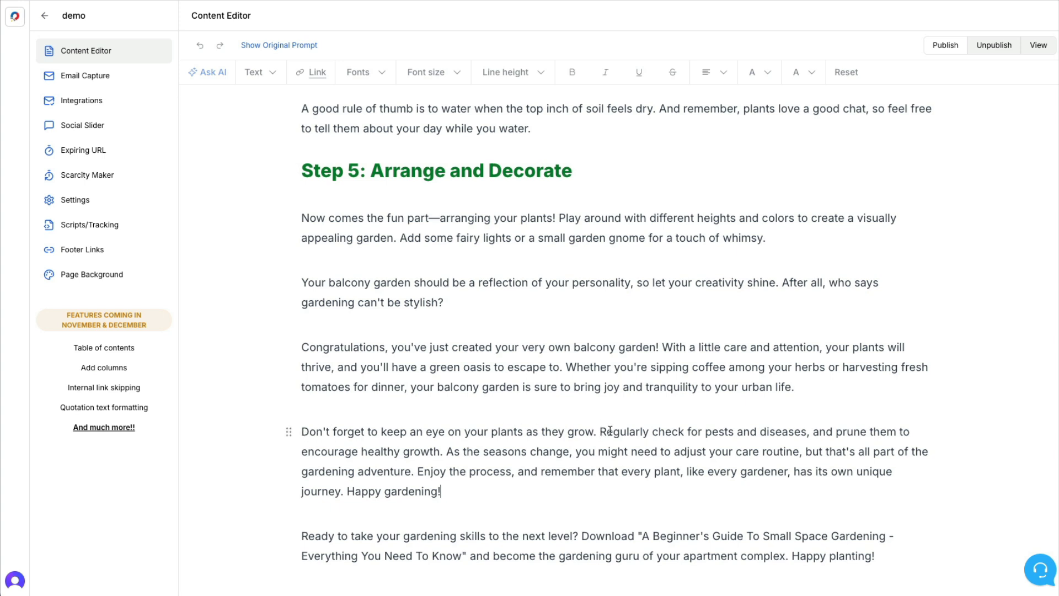
click(452, 444)
key(Return)
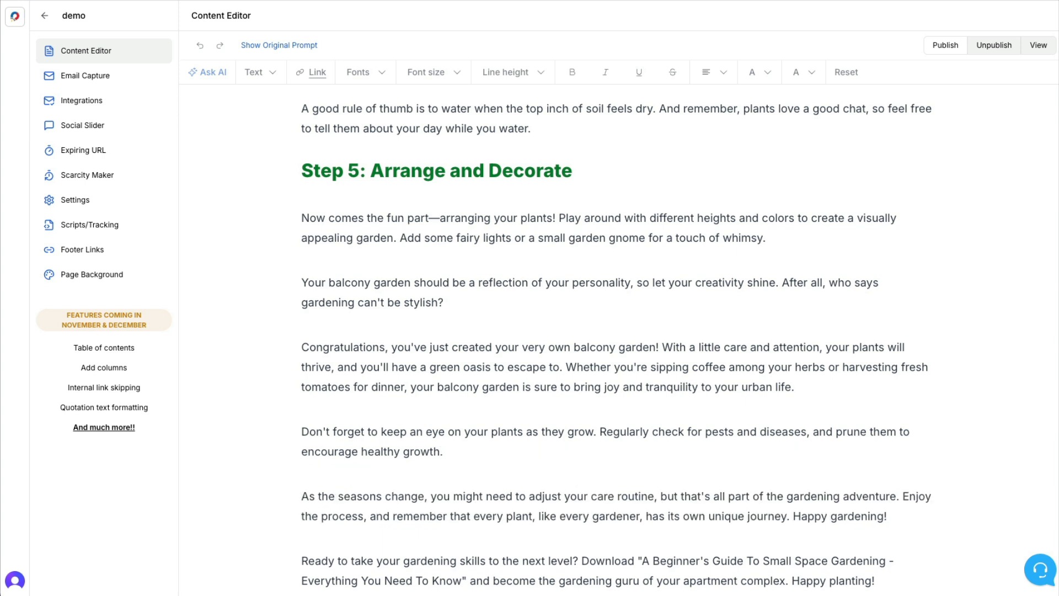
scroll(457, 447, down, 1)
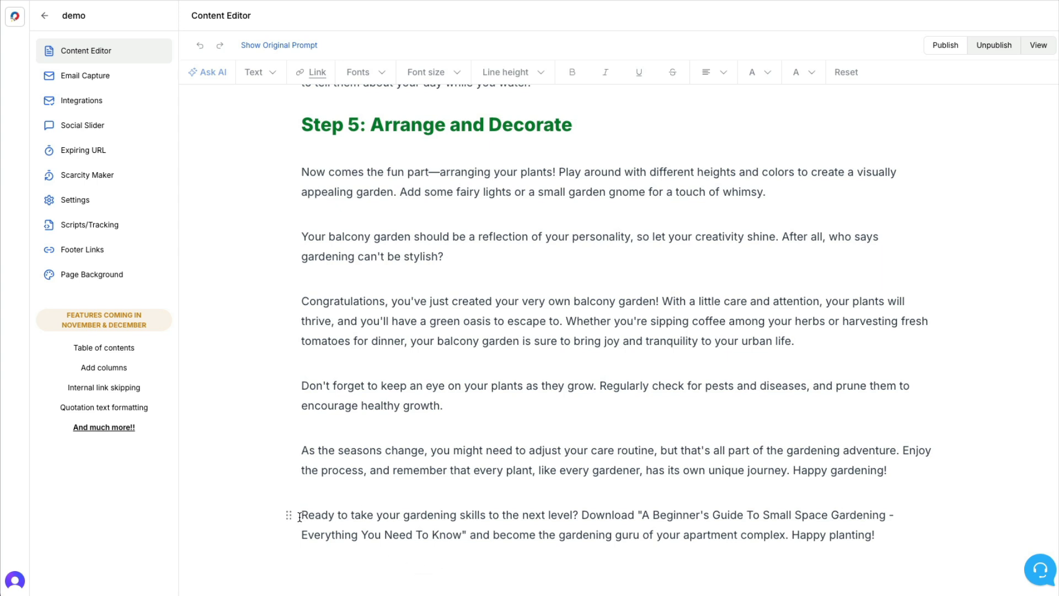
click(582, 515)
key(Return)
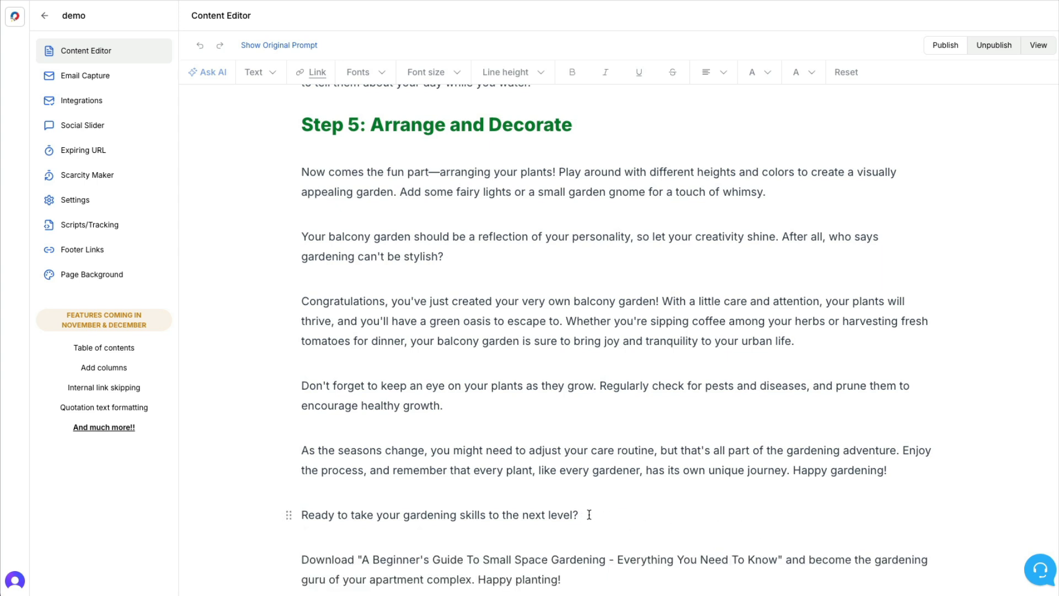
Format the line "Ready to take your gardening skills to the next level?" as Heading 2 with red text.
drag(584, 515, 298, 516)
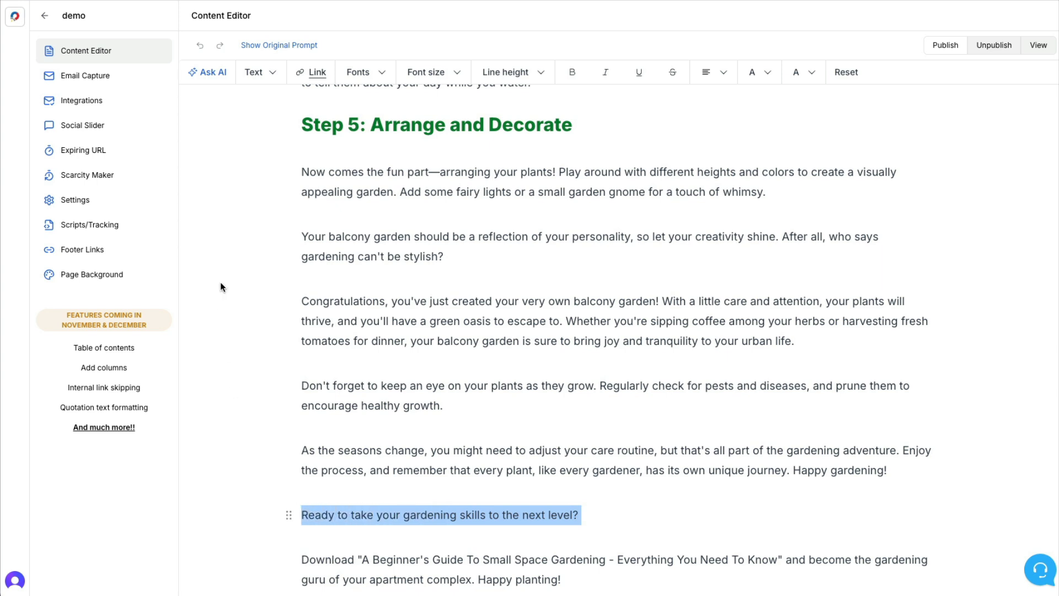
click(257, 72)
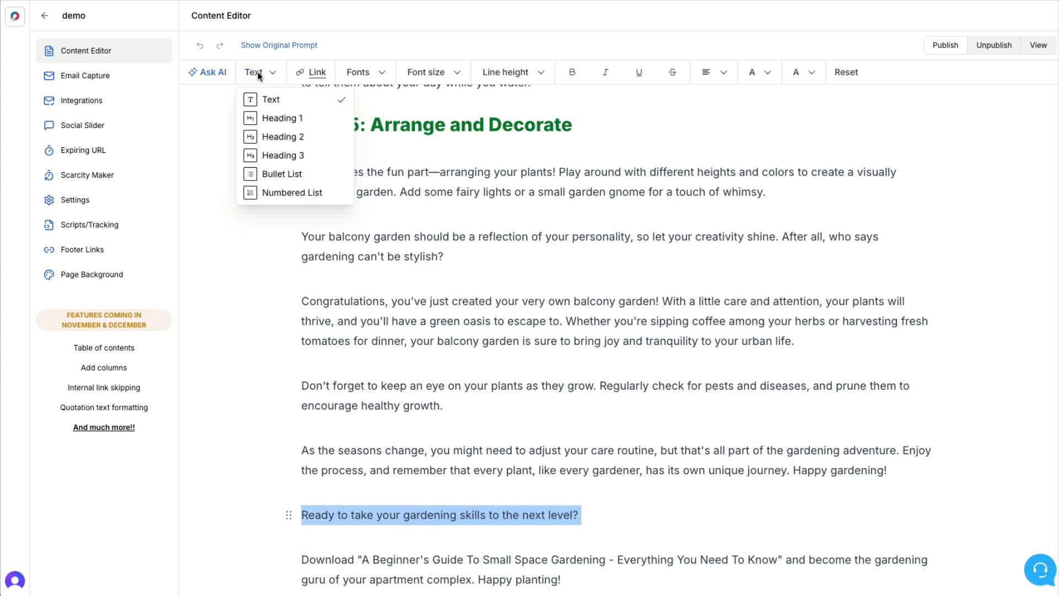
click(279, 138)
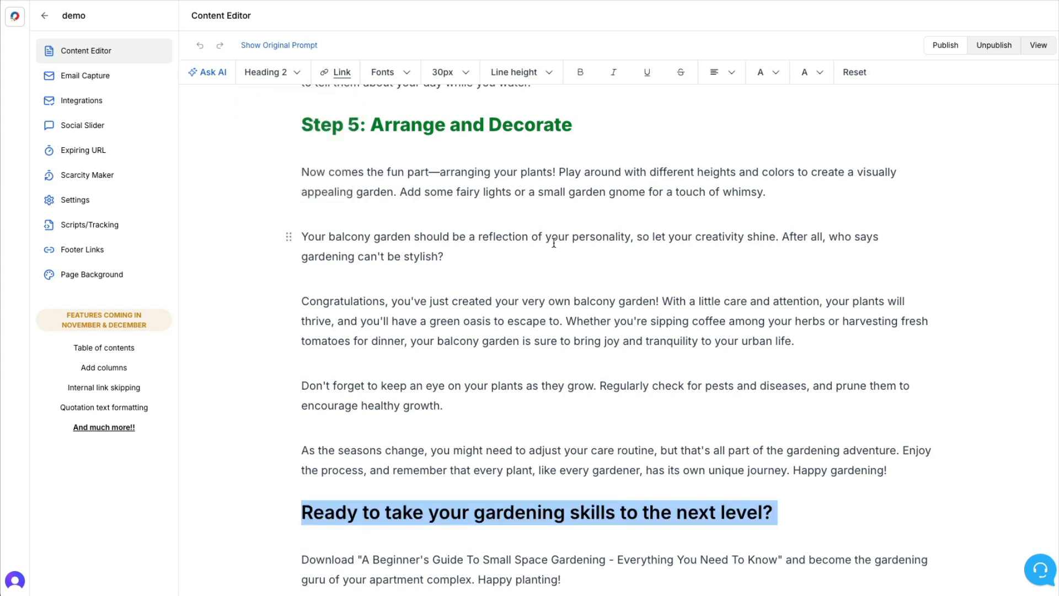
click(774, 75)
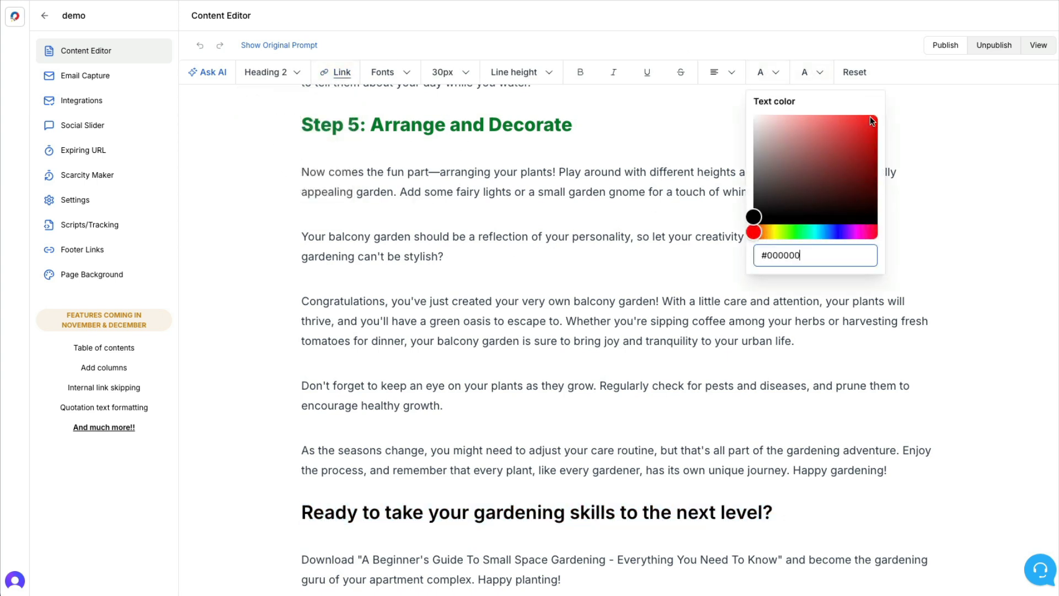
click(872, 118)
click(942, 445)
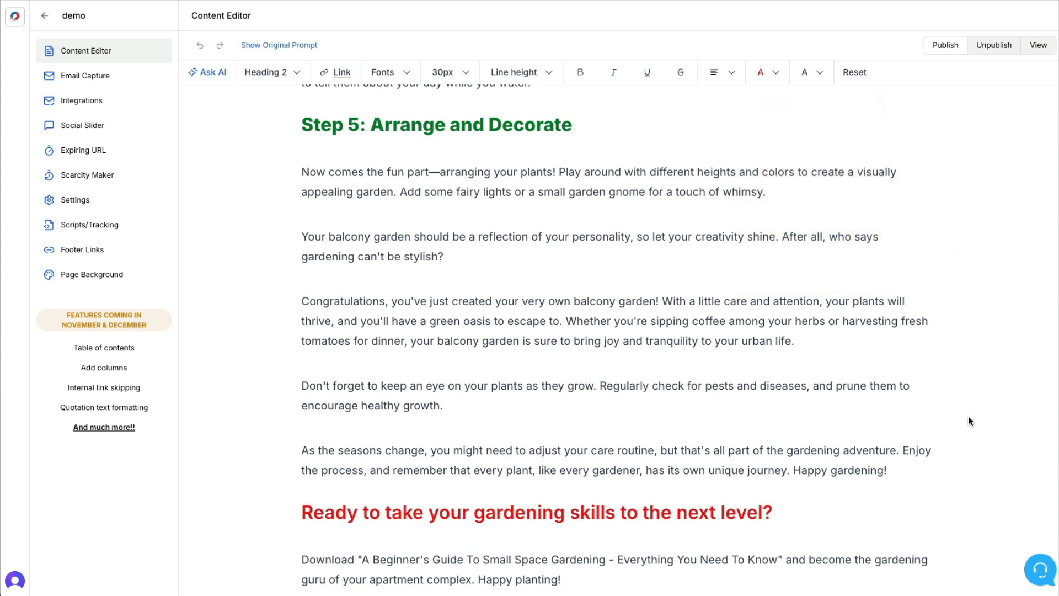
scroll(880, 445, down, 1)
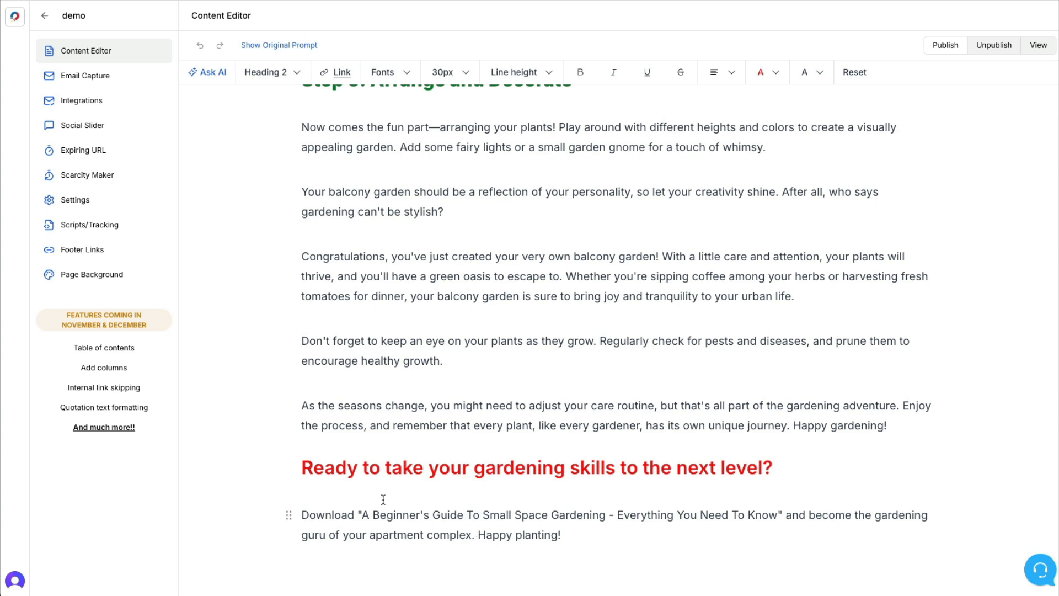
drag(362, 516, 773, 518)
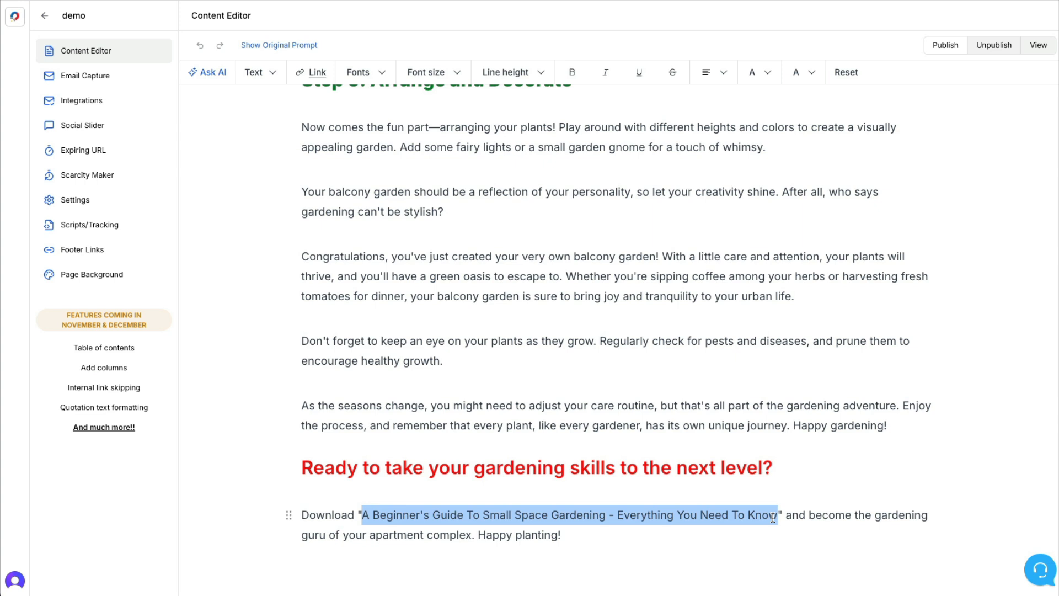
click(312, 73)
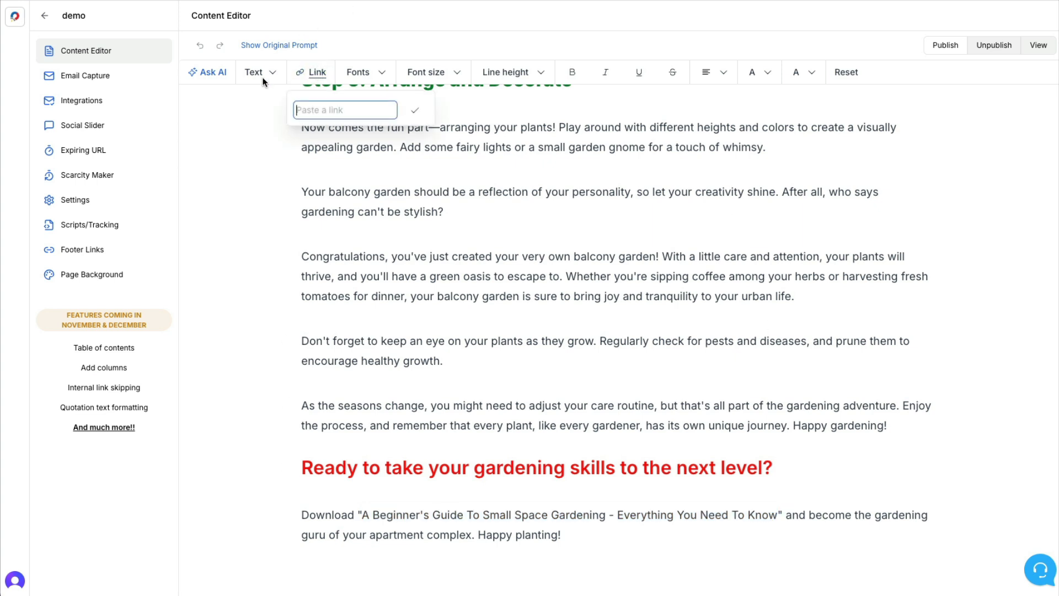
click(229, 473)
Insert a button on a new line below the closing paragraph ending in "Happy planting!".
click(572, 538)
key(Return)
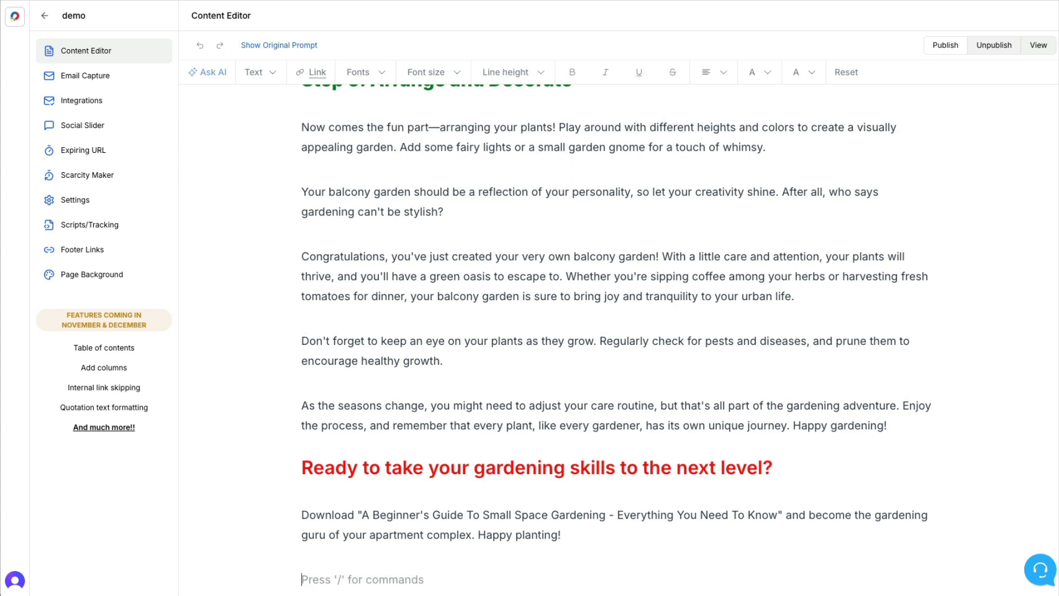
text(/)
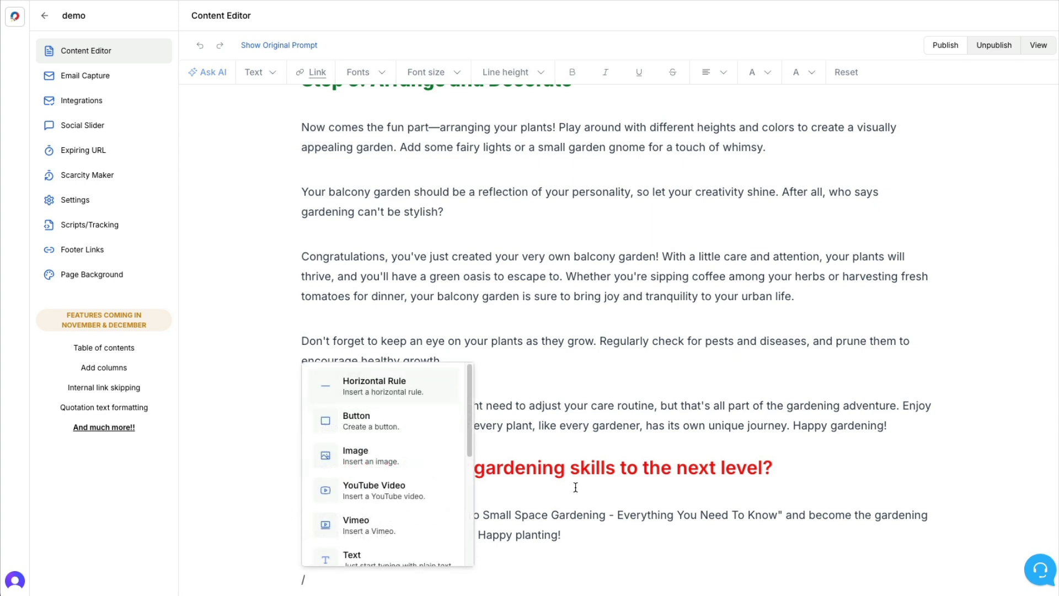
click(381, 421)
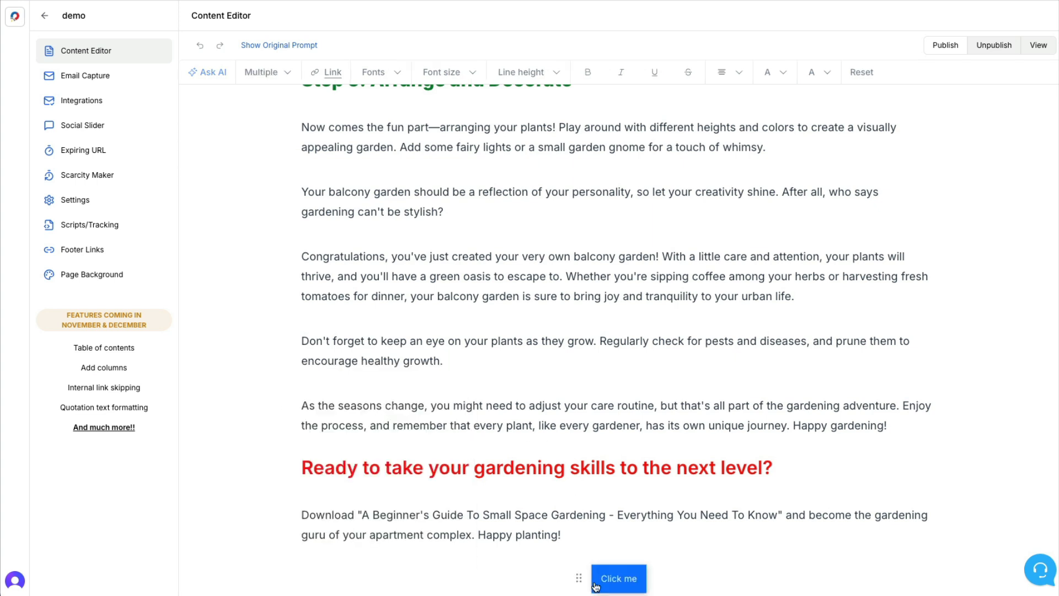
Set the new button's size to Large and its background color to red, #ff0800.
scroll(607, 582, down, 1)
click(610, 524)
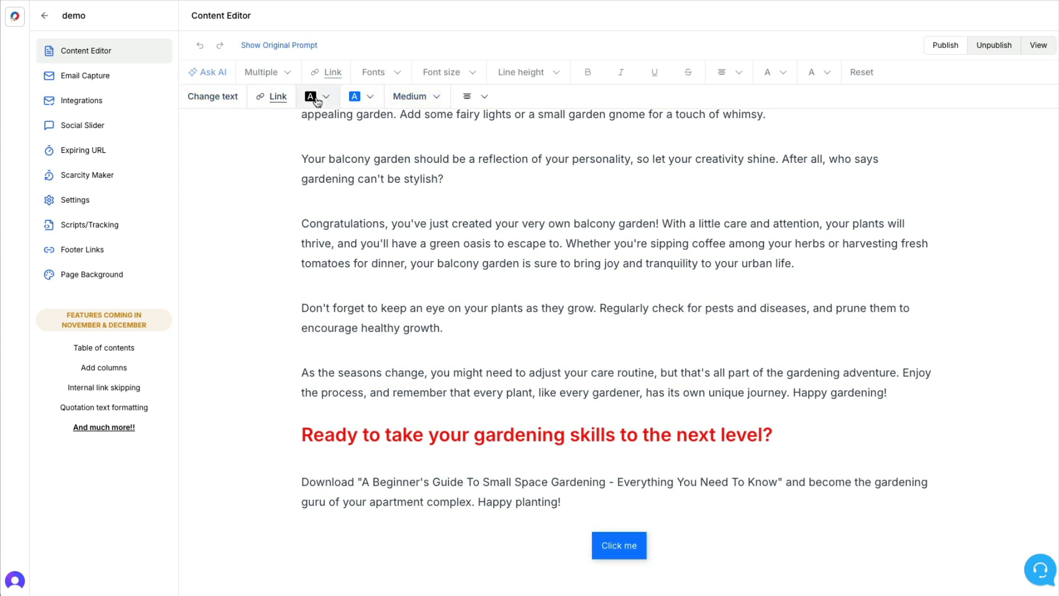
click(408, 97)
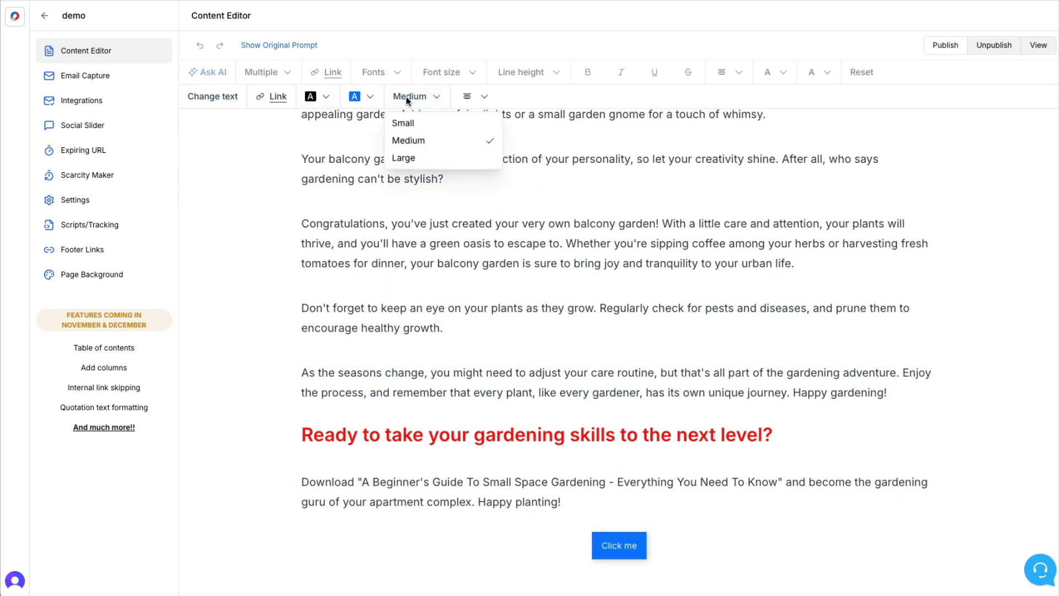
click(420, 162)
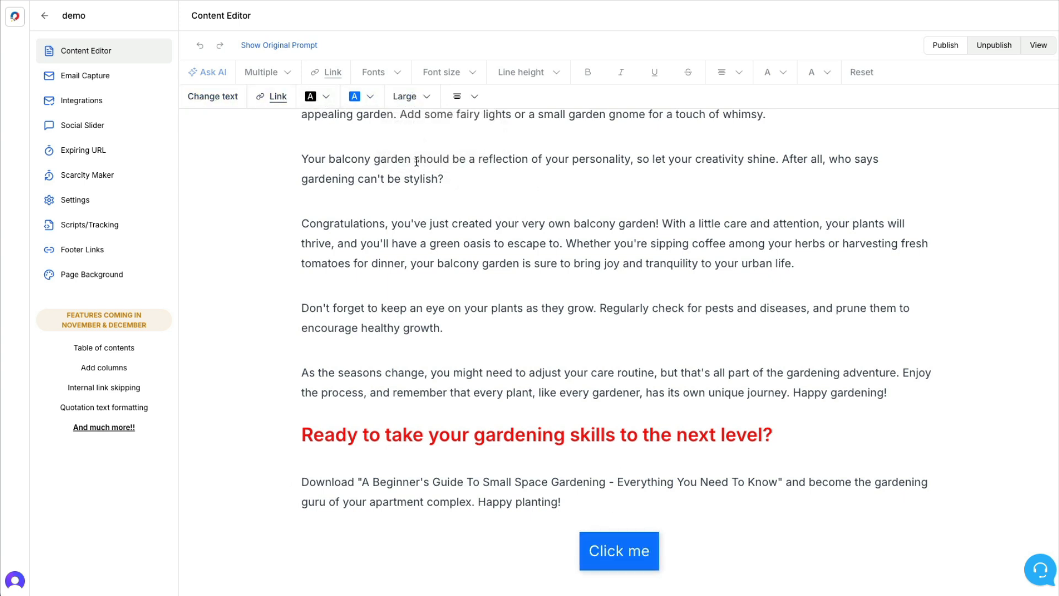
click(369, 101)
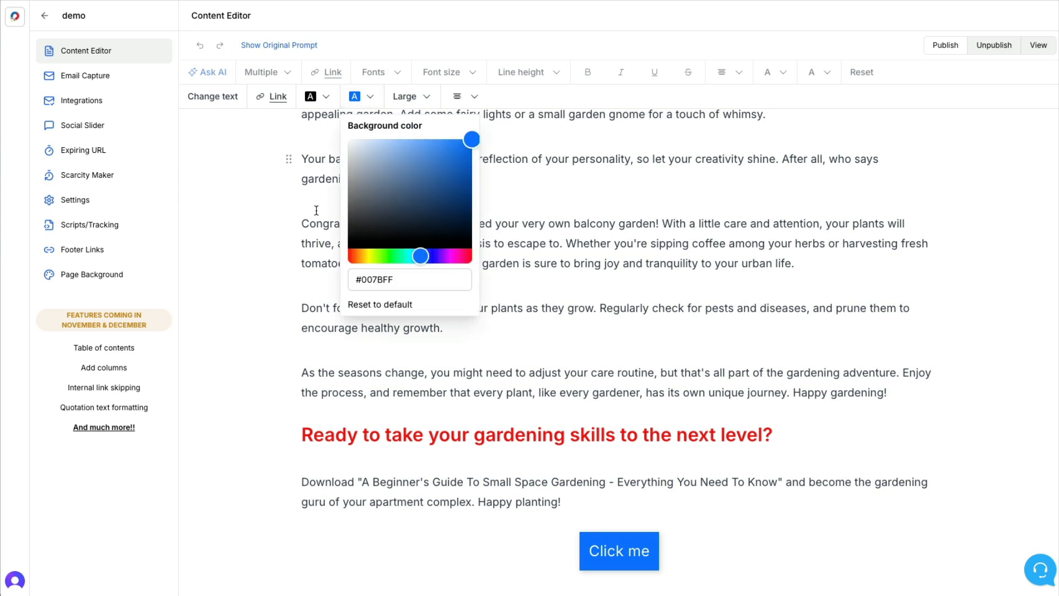
click(346, 255)
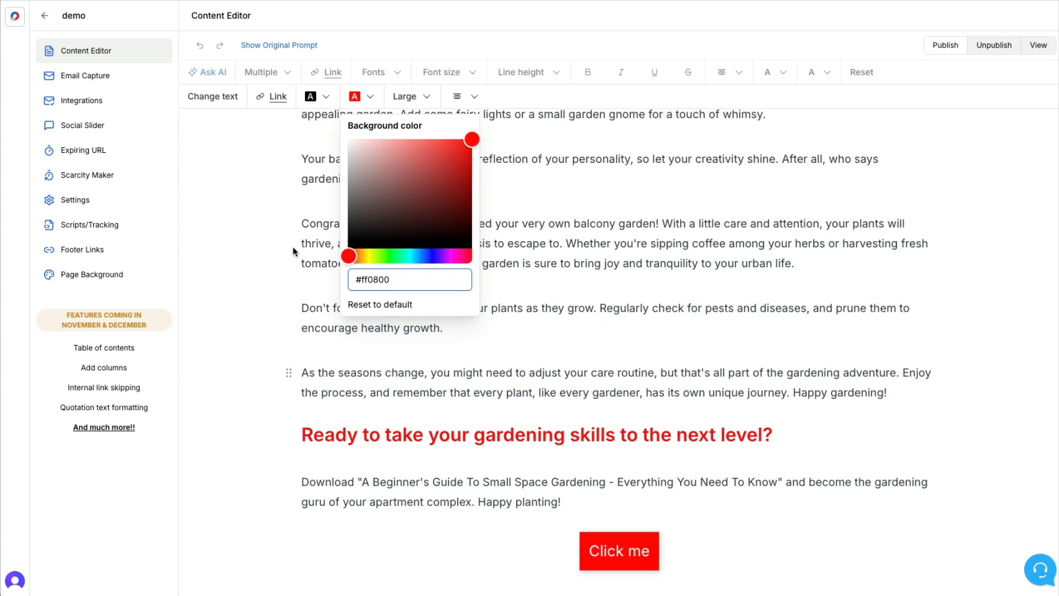
Change the button's text to "Click Here To Check It Out".
click(212, 98)
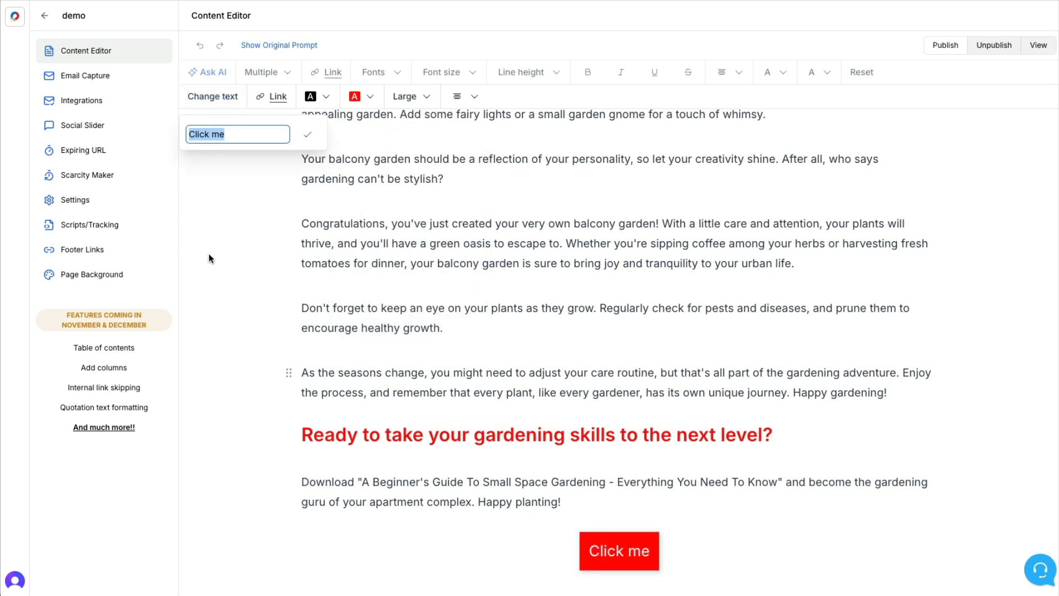
text(Click Here To Check It Out)
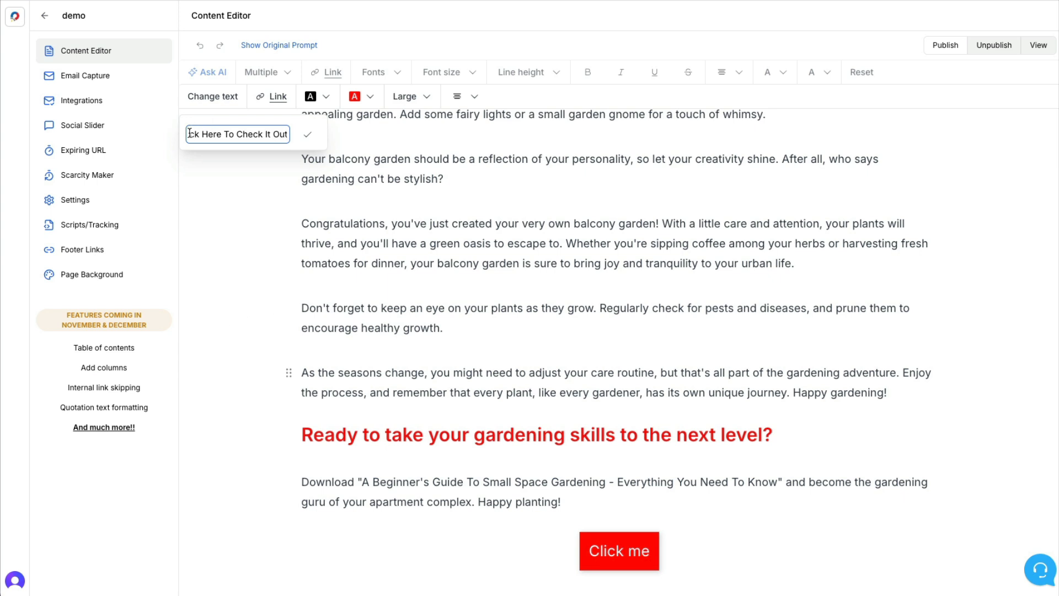
click(308, 137)
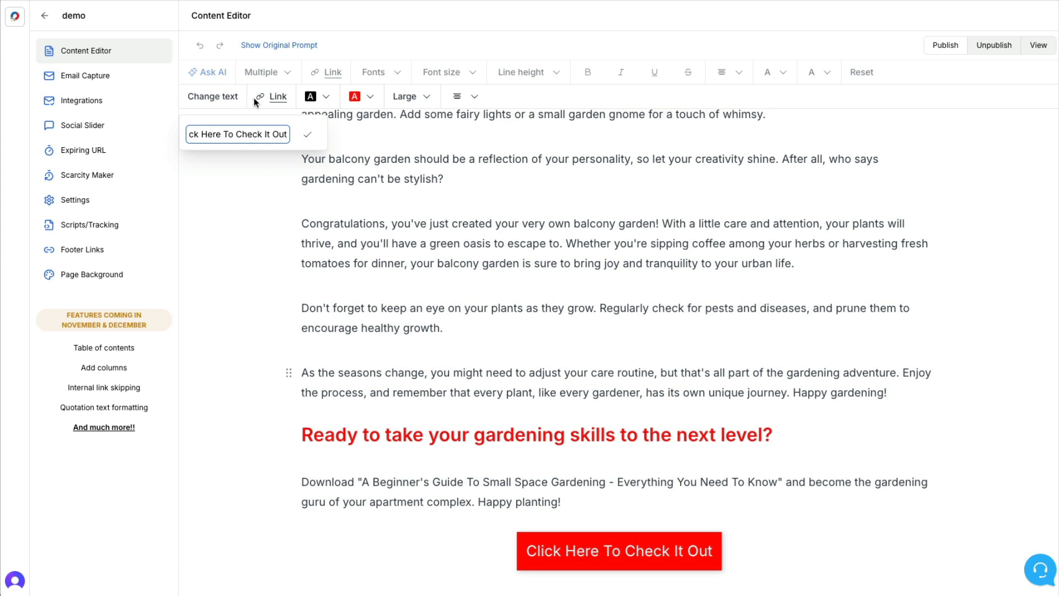
Link the button to google.com and have the link open in a new tab.
click(273, 98)
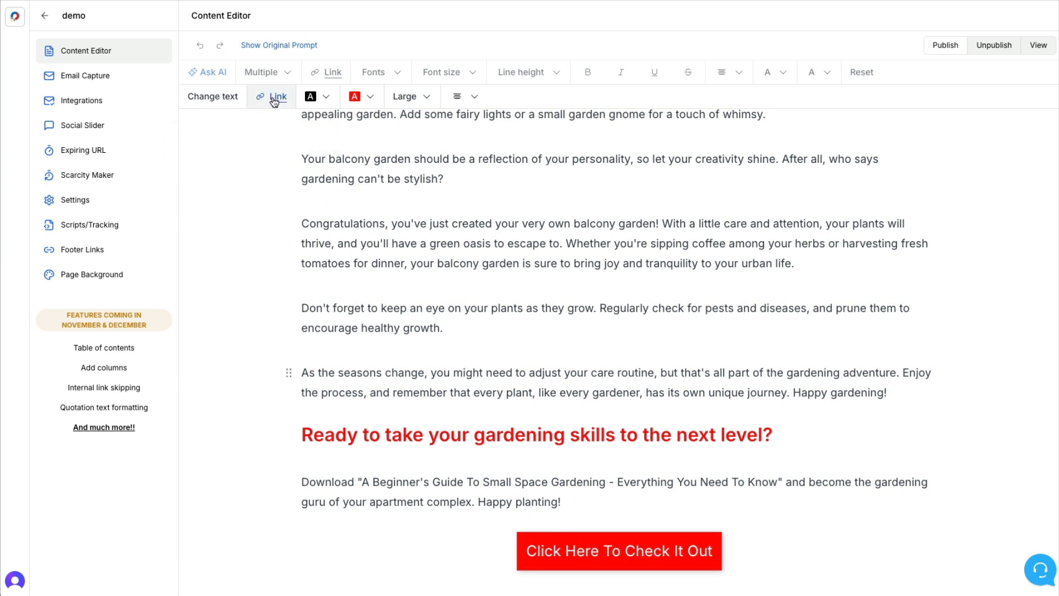
click(273, 97)
click(257, 158)
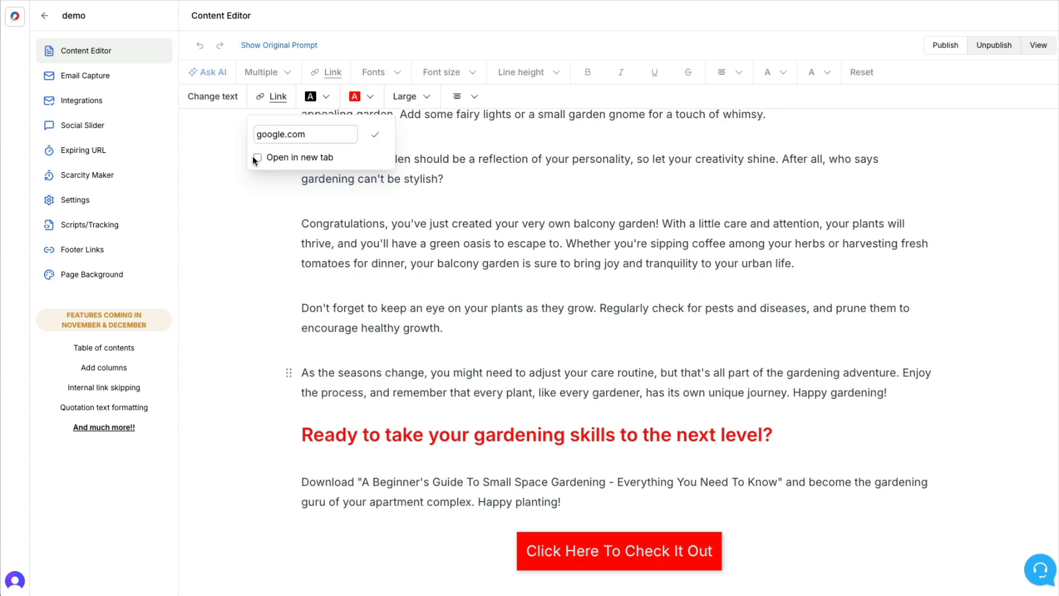
click(375, 135)
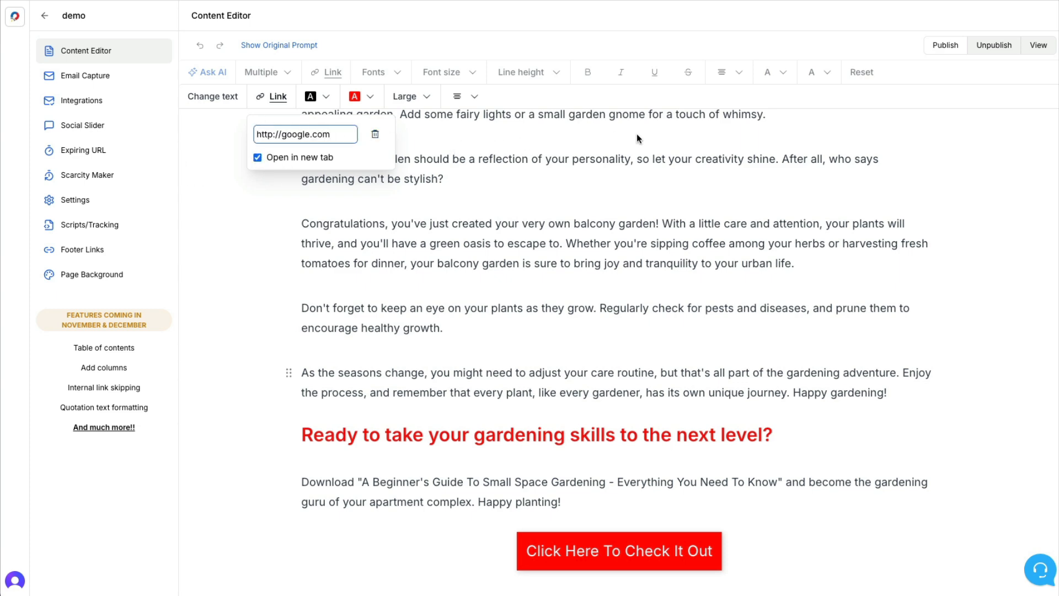
click(561, 499)
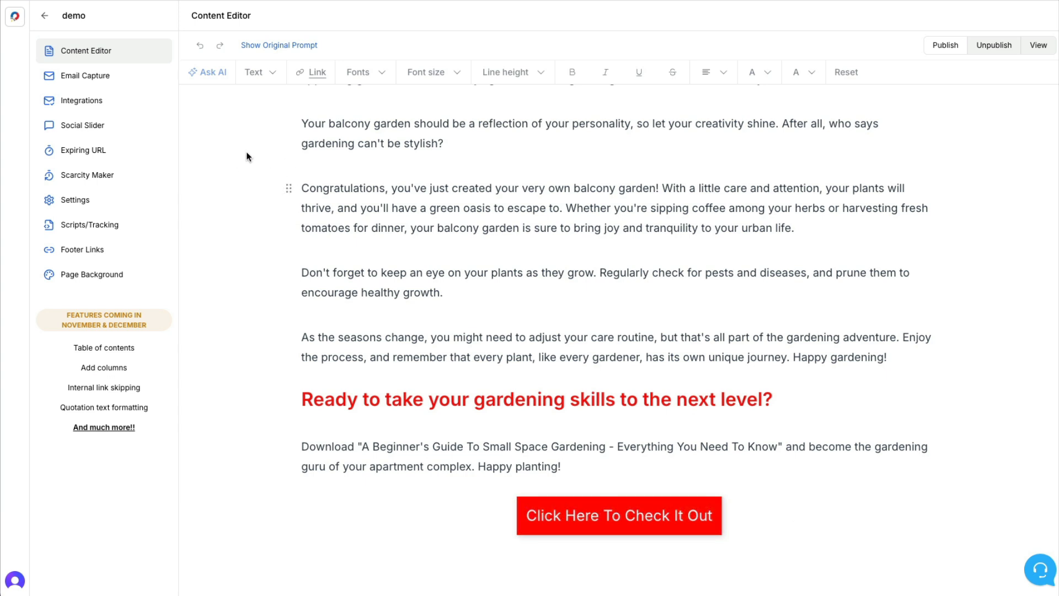
View the Email Capture editor, return to the Content Editor and review the article's header image, step sections and embedded video.
click(98, 80)
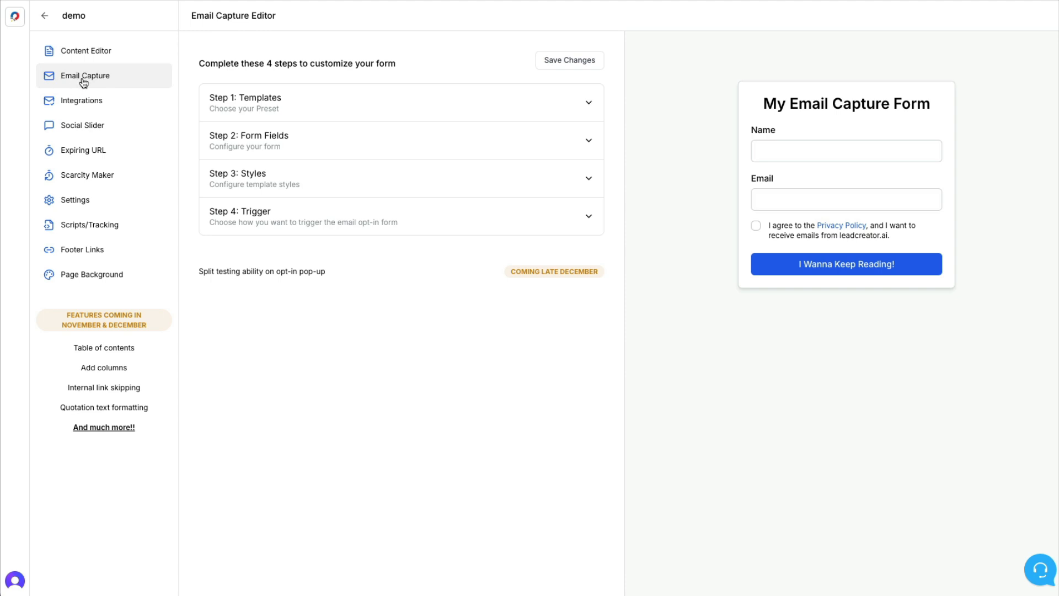
click(98, 51)
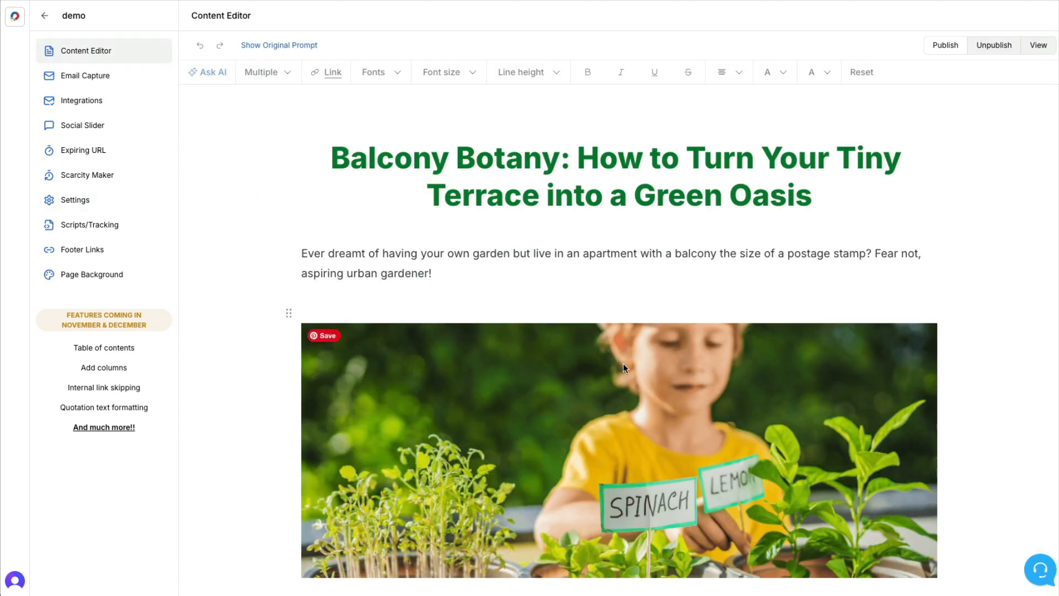
scroll(620, 363, down, 10)
scroll(620, 362, down, 20)
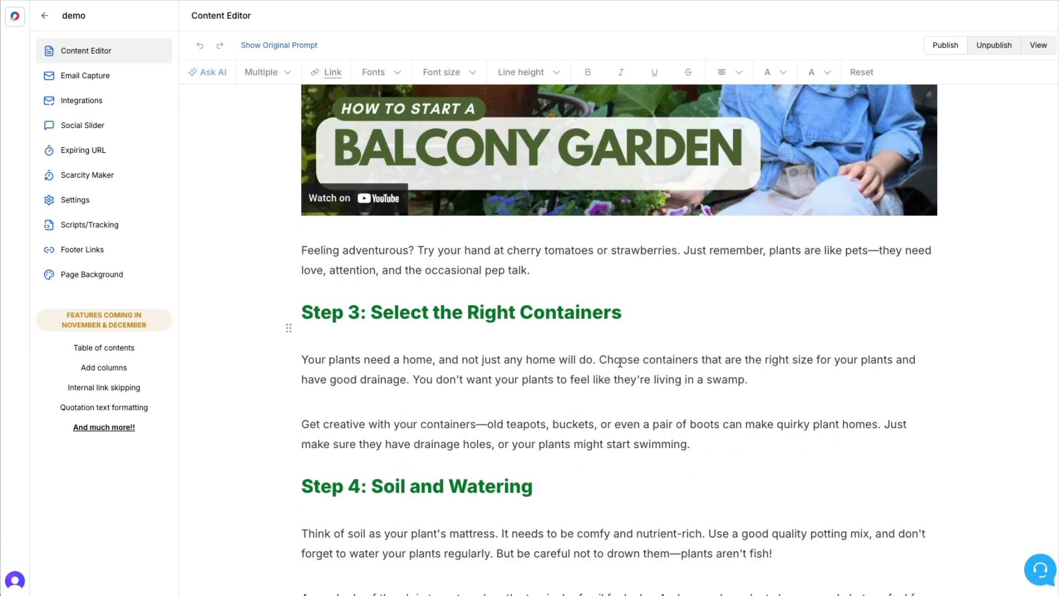
scroll(620, 362, up, 20)
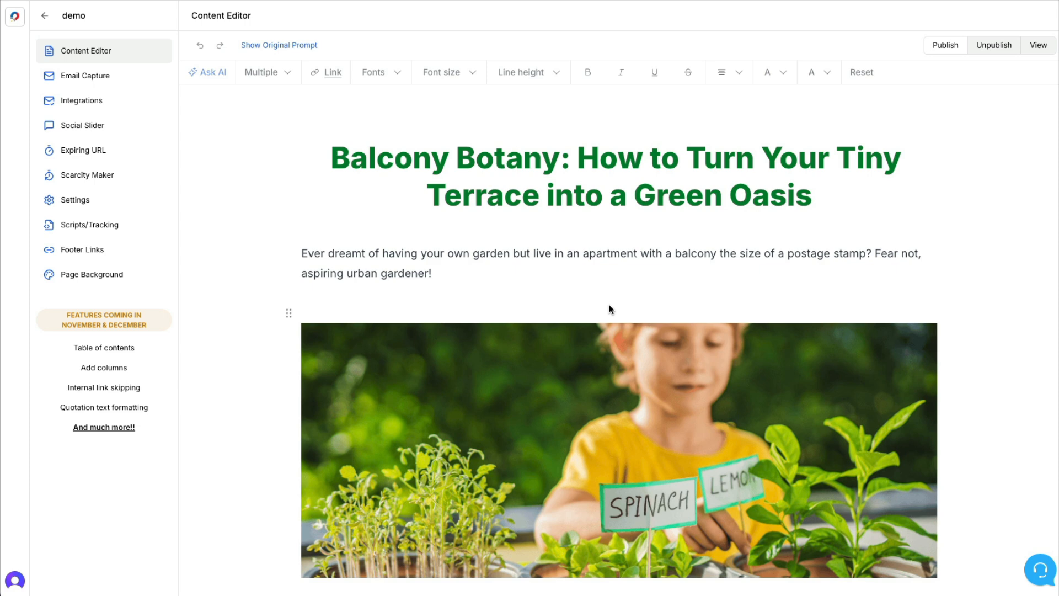
scroll(496, 375, down, 5)
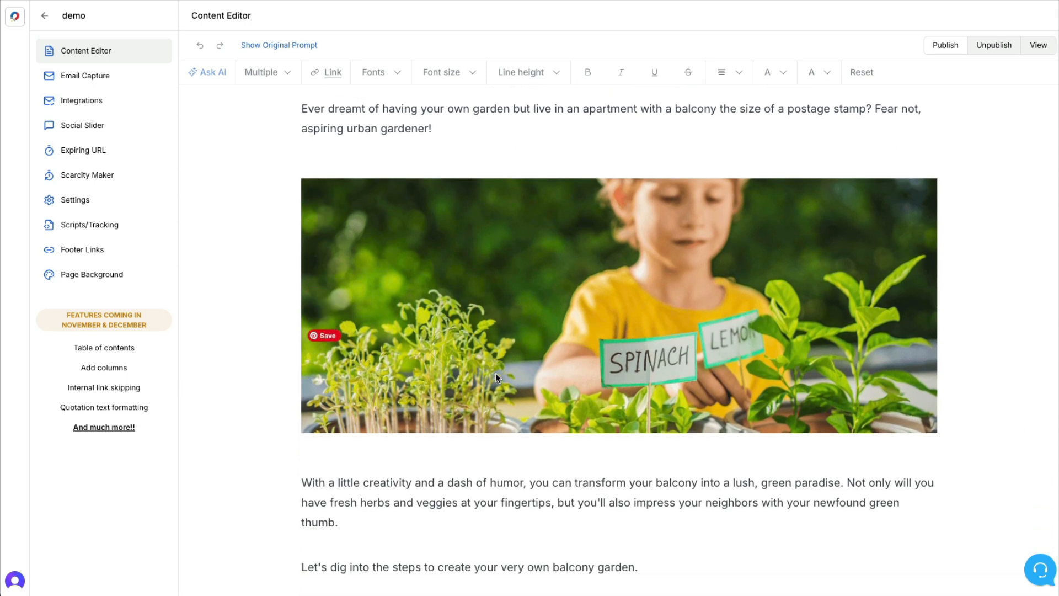
scroll(497, 375, down, 2)
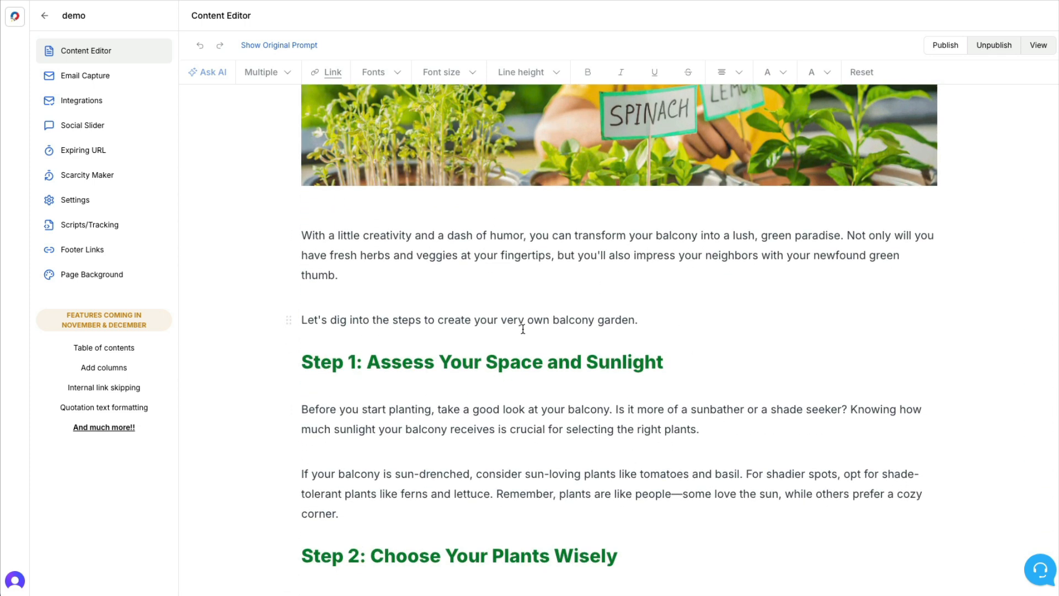
scroll(667, 549, down, 3)
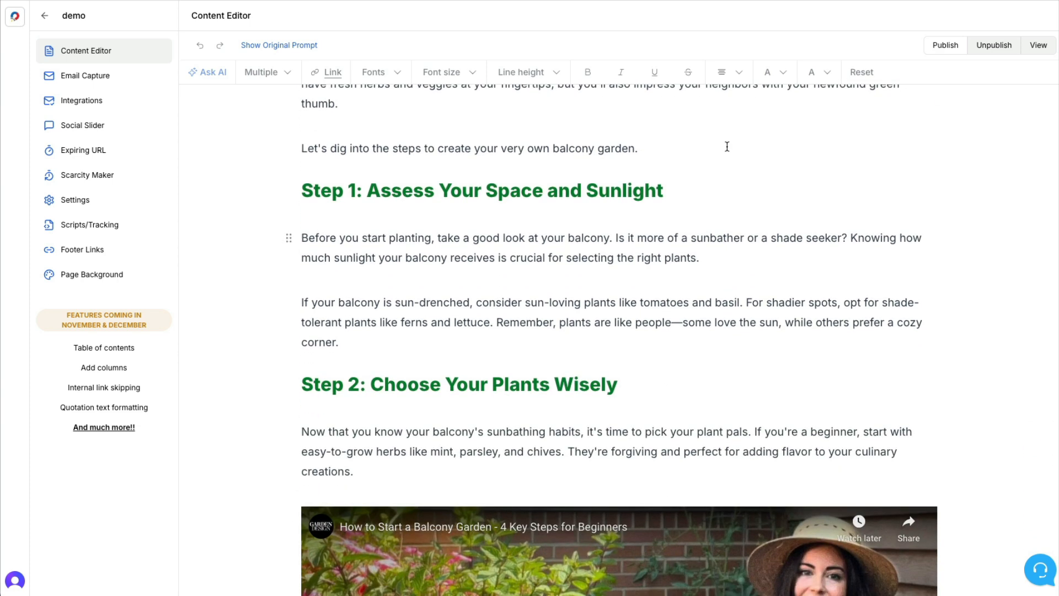
scroll(543, 353, down, 5)
scroll(543, 353, up, 5)
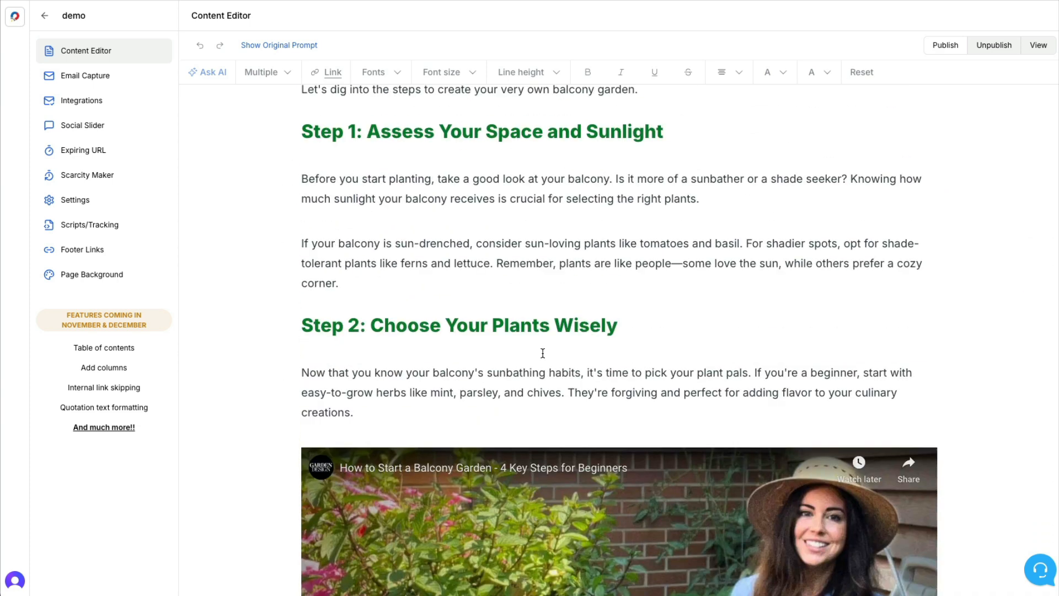
In the Email Capture editor, preview the eBook Style, Blurred Button, Video and No Email Capture Form templates and settle on Blurred Button.
scroll(543, 354, up, 6)
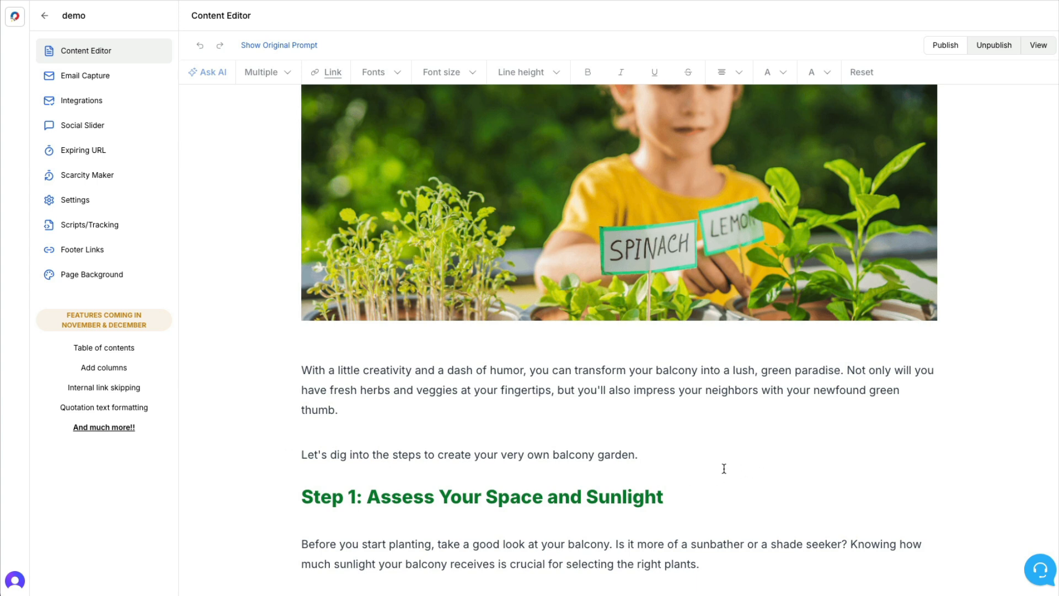
click(85, 81)
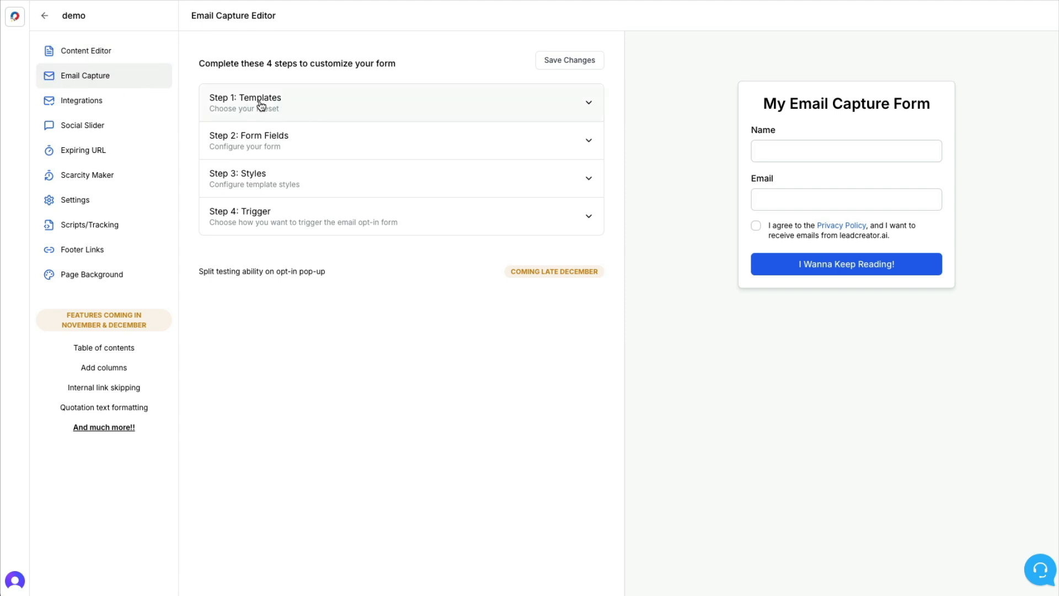
click(317, 110)
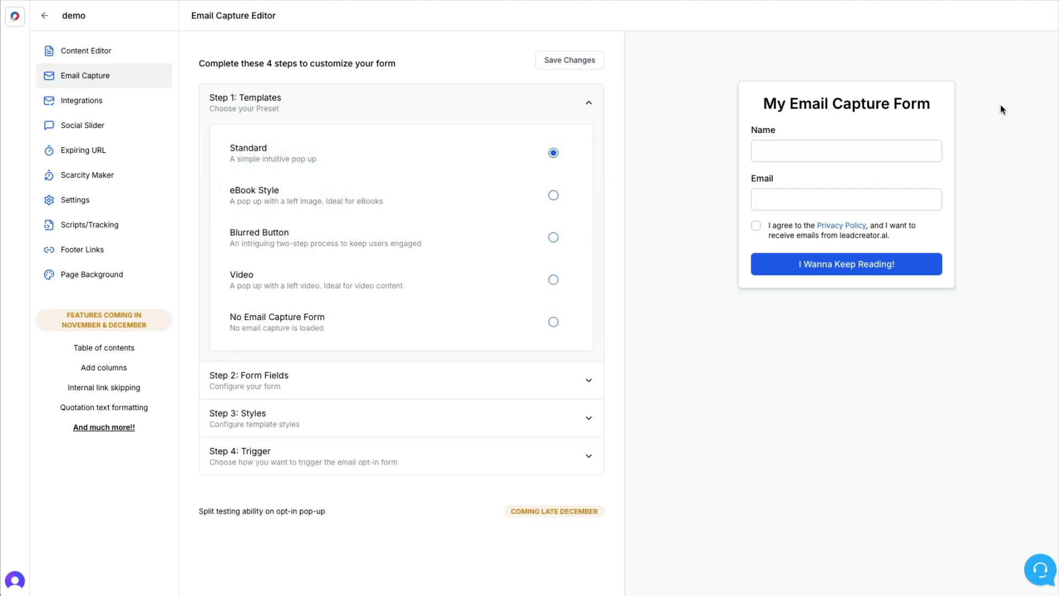
click(553, 196)
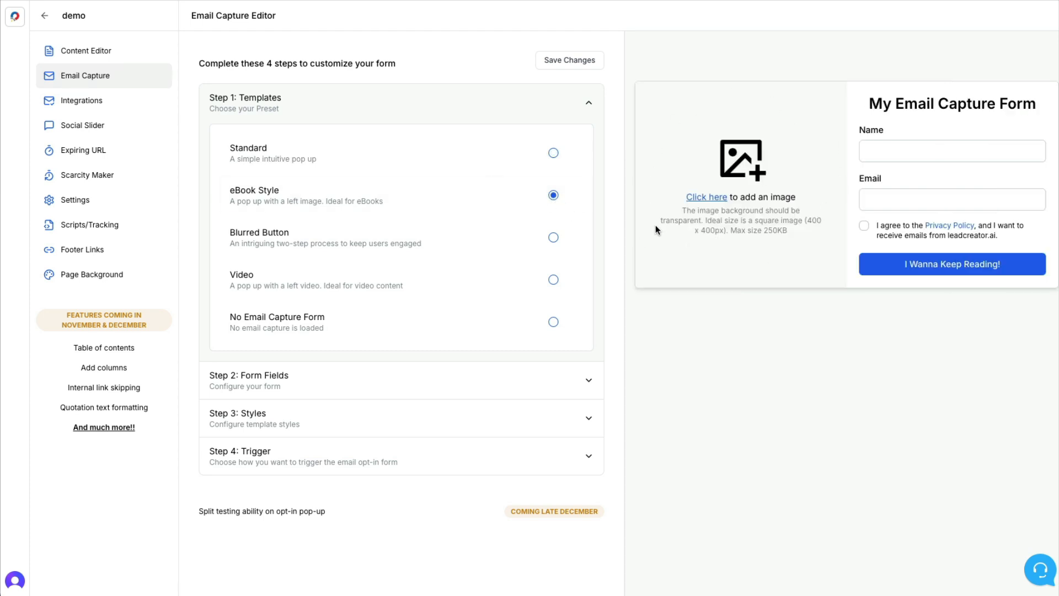
click(554, 238)
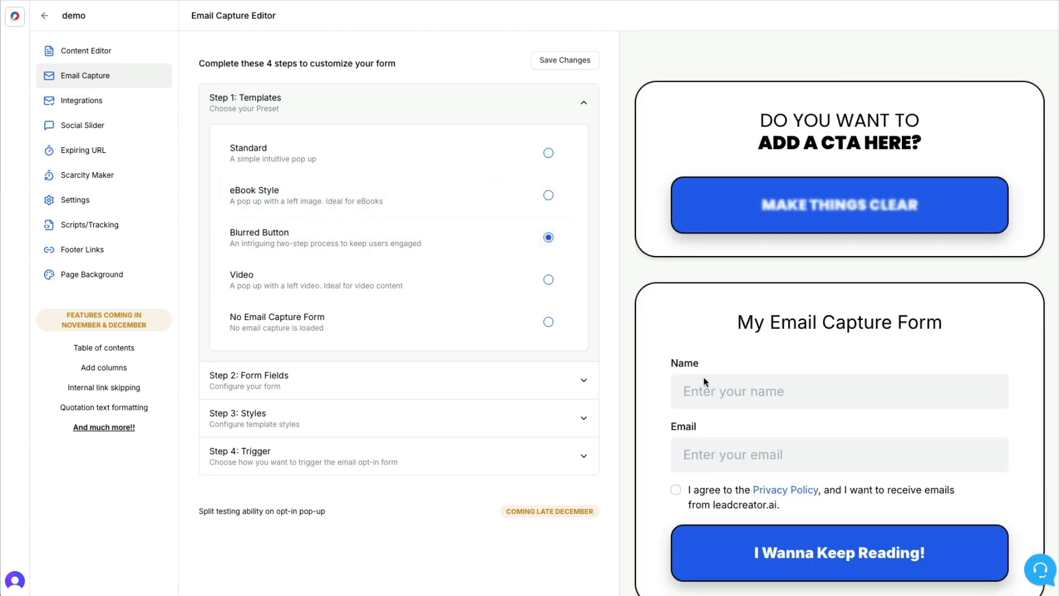
scroll(629, 245, down, 1)
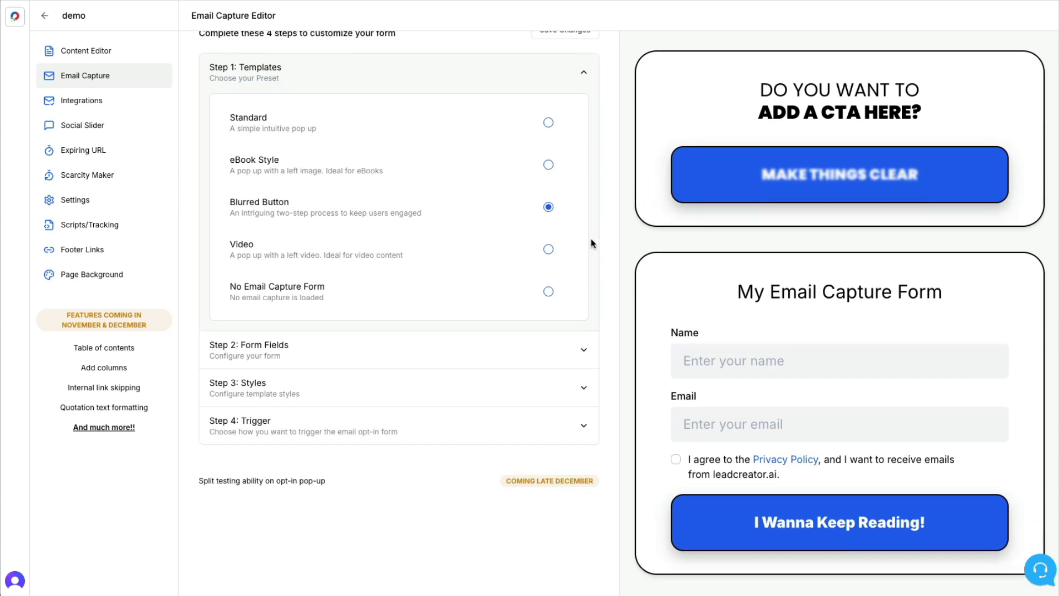
click(549, 249)
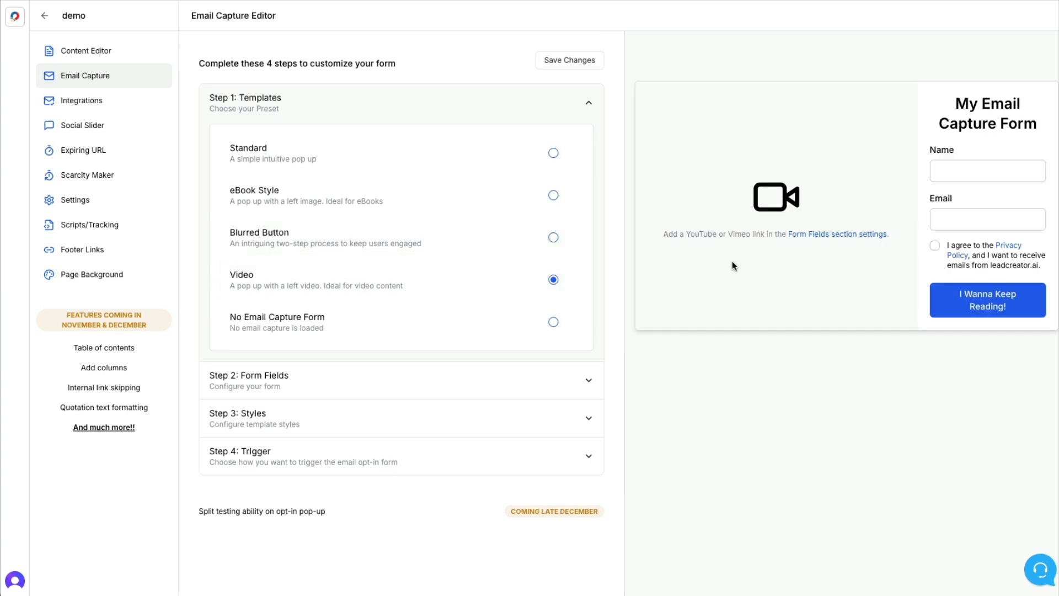
click(552, 323)
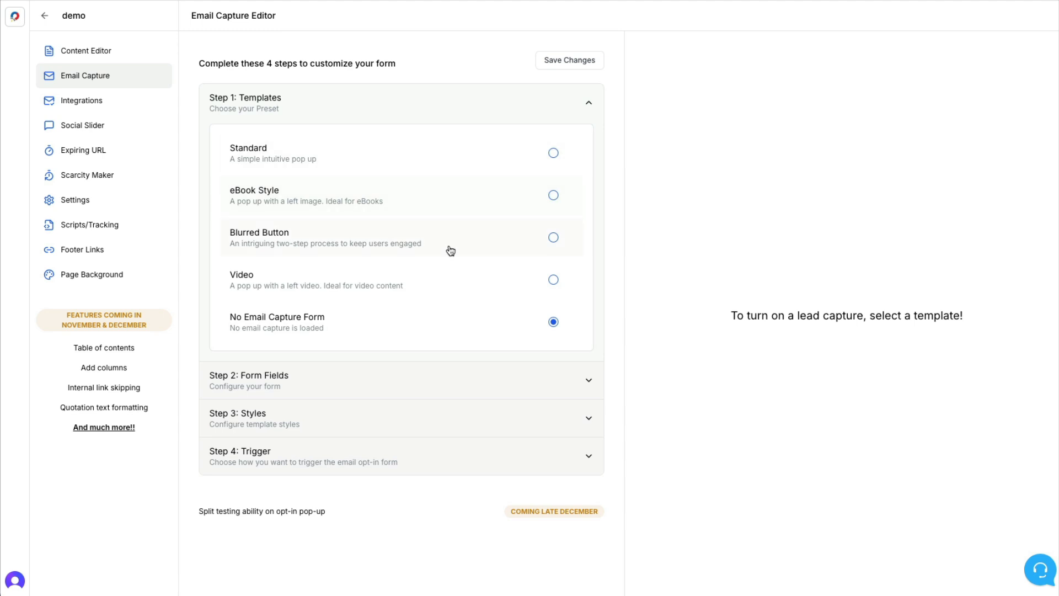
click(553, 238)
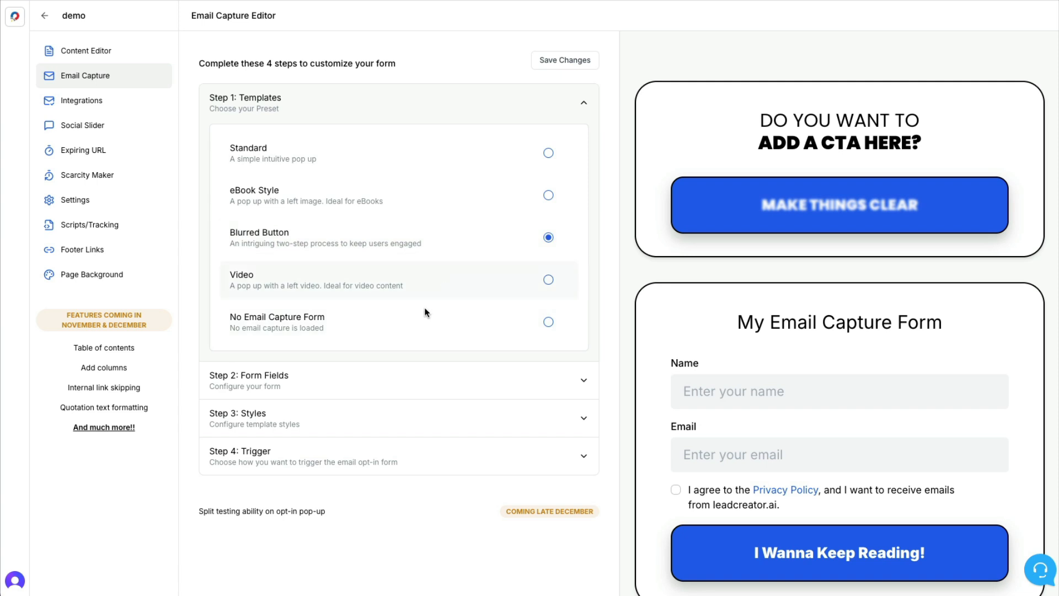
Switch to ChatGPT and request catchy title-case copy for a 2-step optin form: question headline, subheadline and button text, plus a second headline and button text.
click(380, 383)
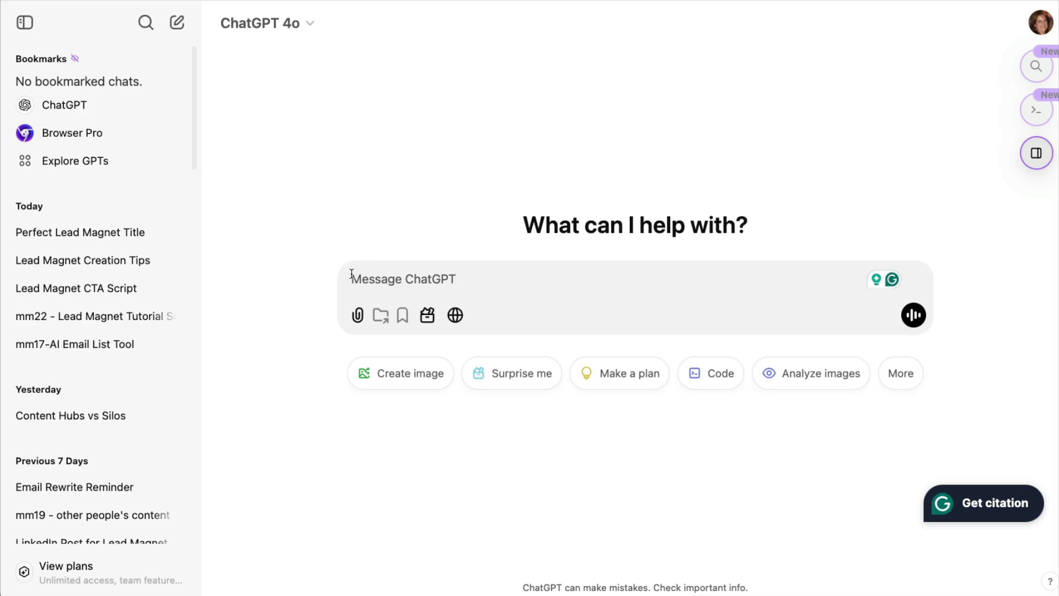
text(I have a 2-step optin form. The first needs a short headline and subheadline with button text. Headline in question form. This encourages the viewer to want to continue reading the lead magnet, as this optin pops up and blurs the rest of the guide. This then leads to the lead capture form where I need a 2nd short headline and button text, all in title case. Make them catchy please)
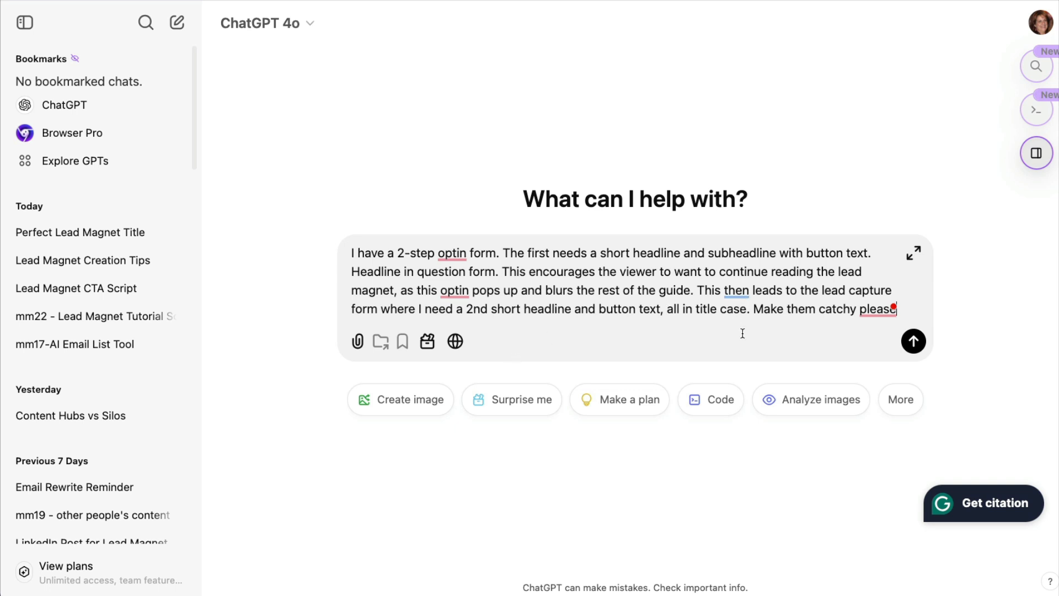
click(914, 341)
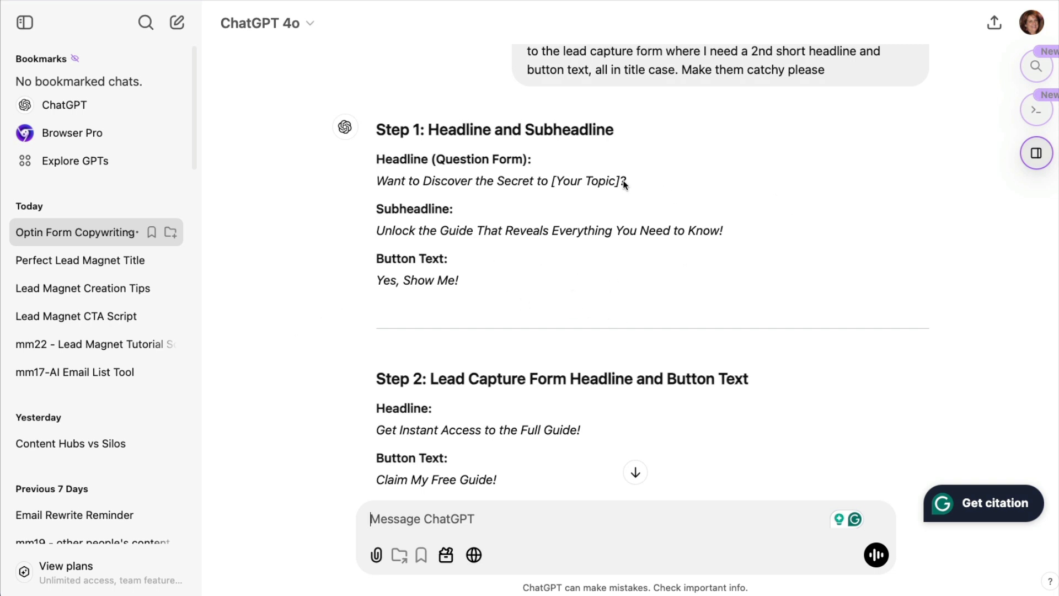
Copy the generated question headline into the form's CTA title and adapt it to "Want to Discover the Secret to Balcony Gardening?".
drag(629, 182, 371, 178)
key(ctrl+c)
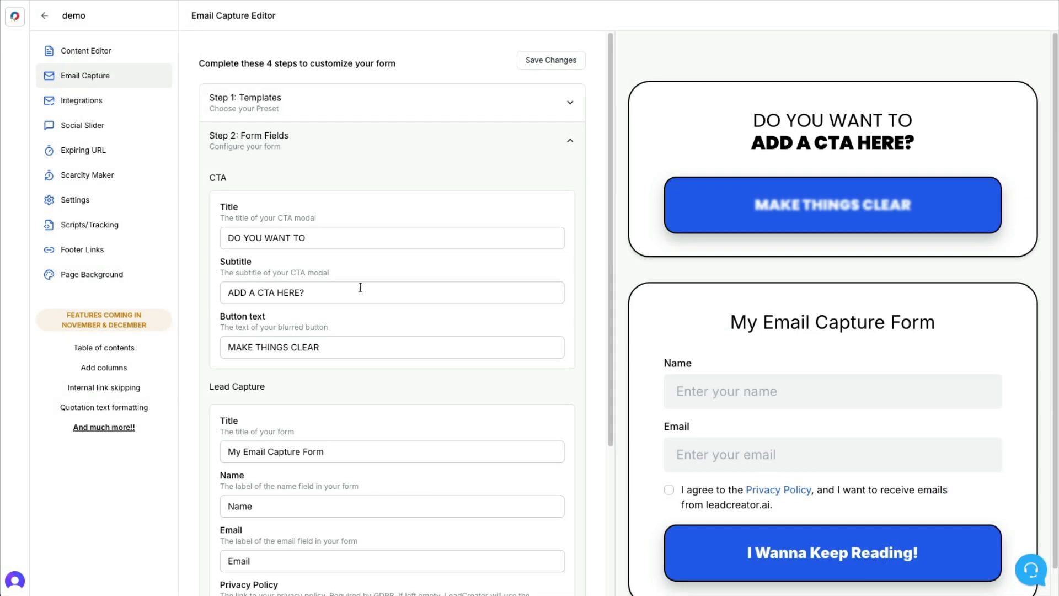
drag(323, 236, 192, 236)
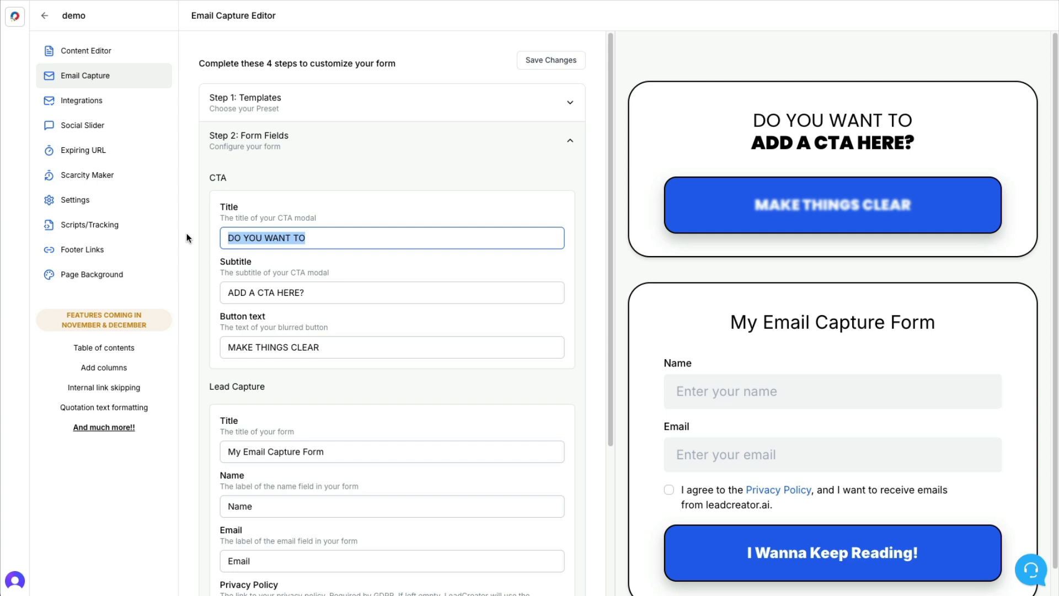
key(ctrl+v)
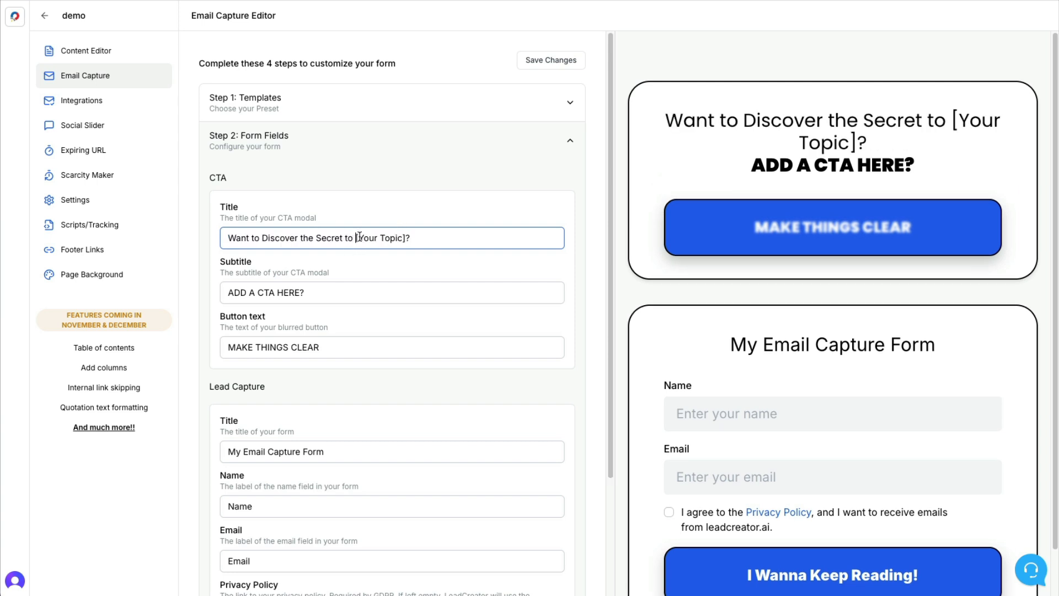
drag(357, 237, 407, 237)
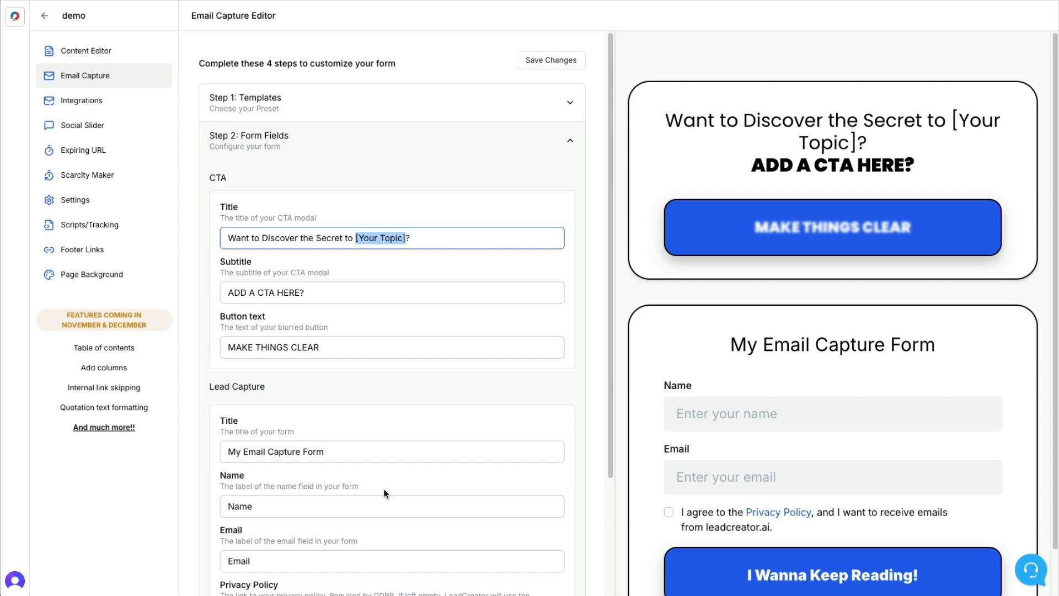
text(Balcony Gardening)
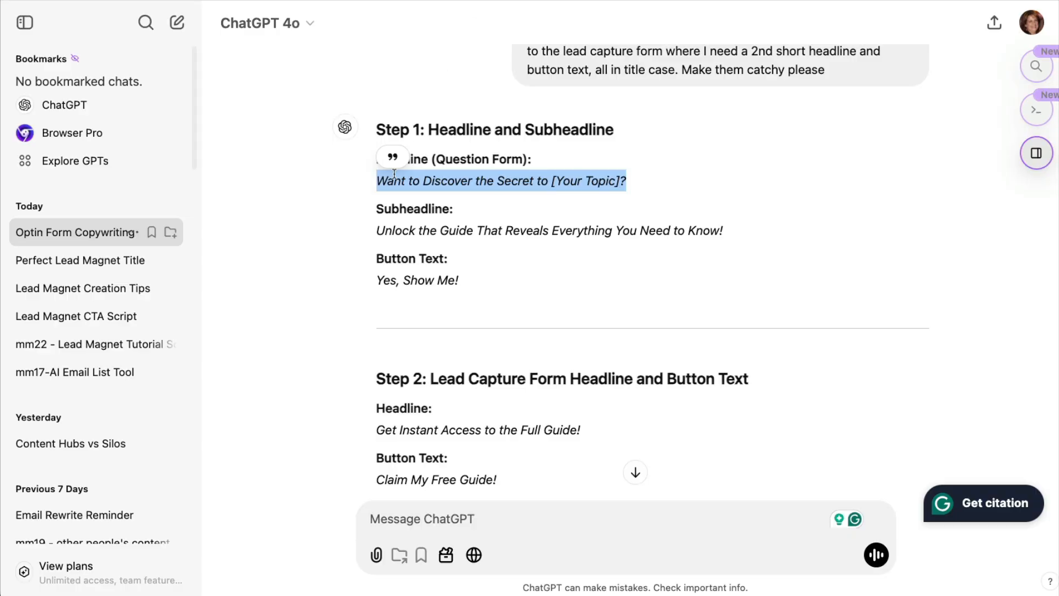
Replace the CTA subtitle with ChatGPT's subheadline, "Unlock the Guide That Reveals Everything You Need to Know!".
drag(384, 229, 723, 230)
key(ctrl+c)
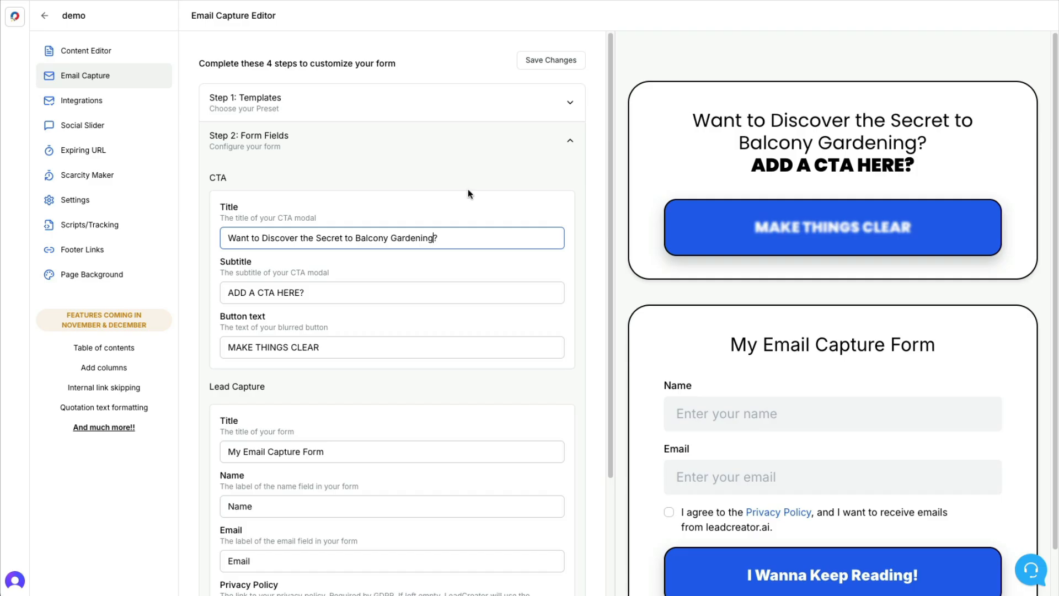
drag(305, 294, 205, 297)
key(ctrl+v)
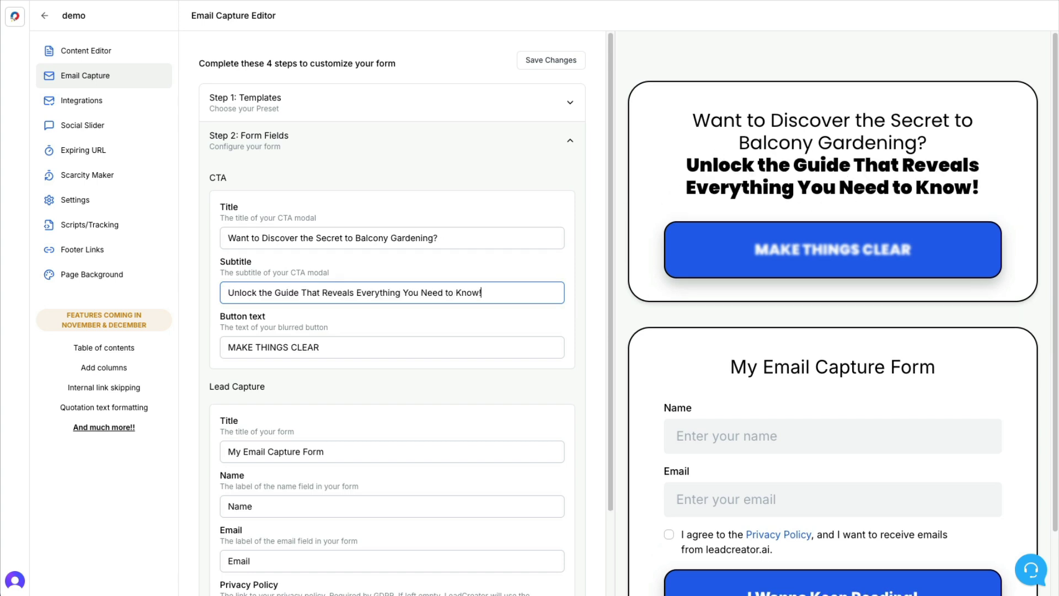
Replace the CTA's blurred button text with ChatGPT's suggestion, "Yes, Show Me!".
key(super+Tab)
drag(478, 288, 362, 286)
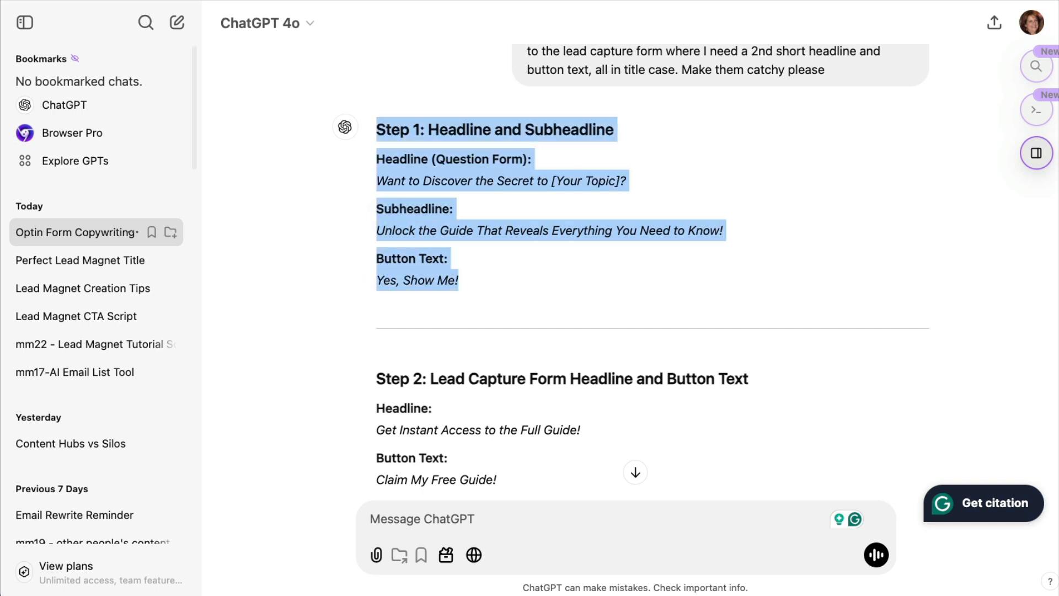
key(super+Tab)
triple_click(311, 348)
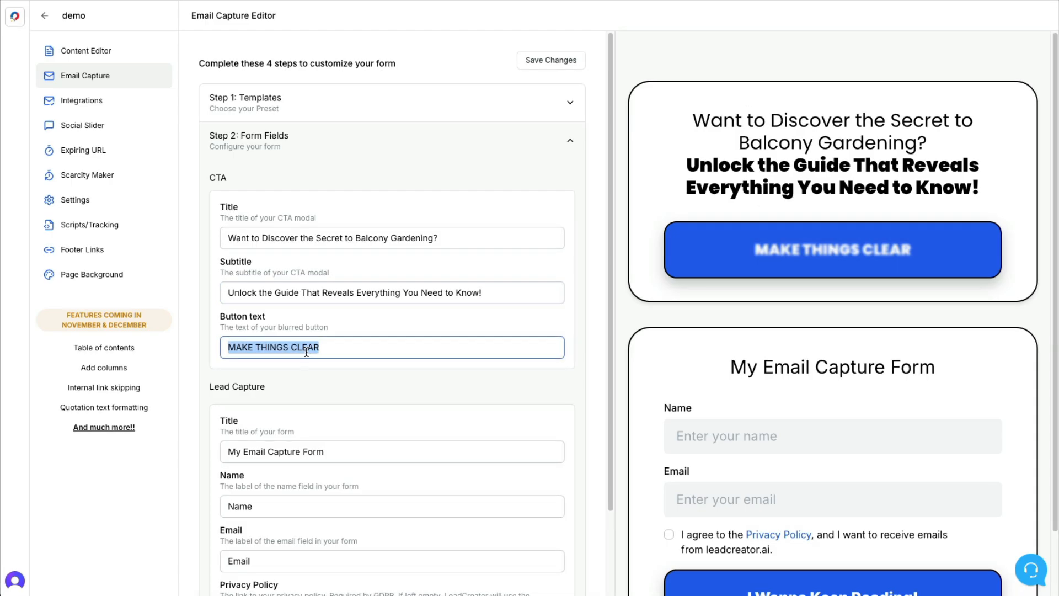
text(Yes, Show Me!)
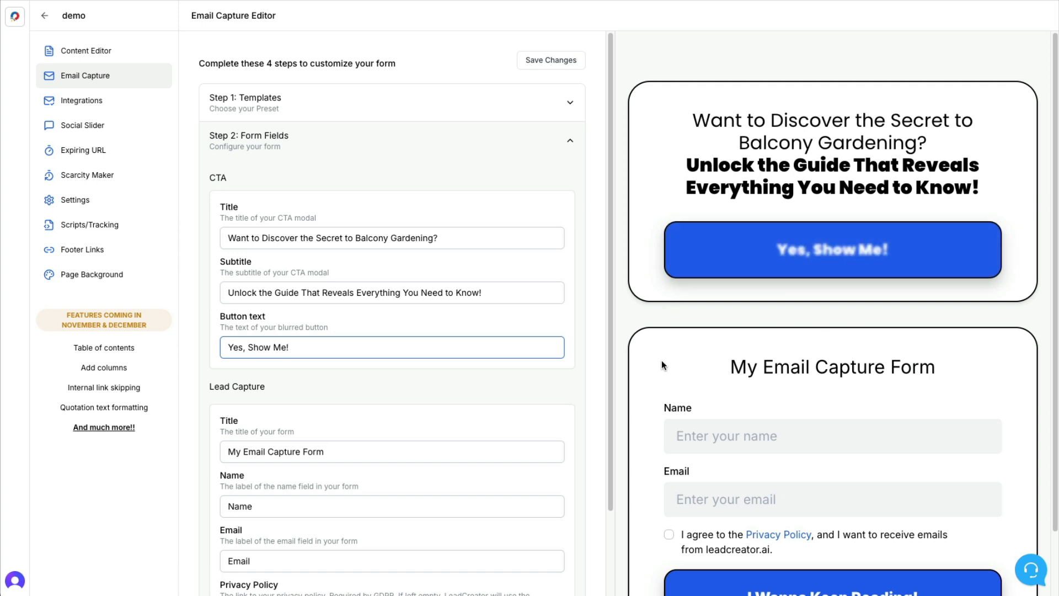
Replace the Lead Capture form's title with ChatGPT's second headline, "Get Instant Access to the Full Guide!".
scroll(661, 359, down, 2)
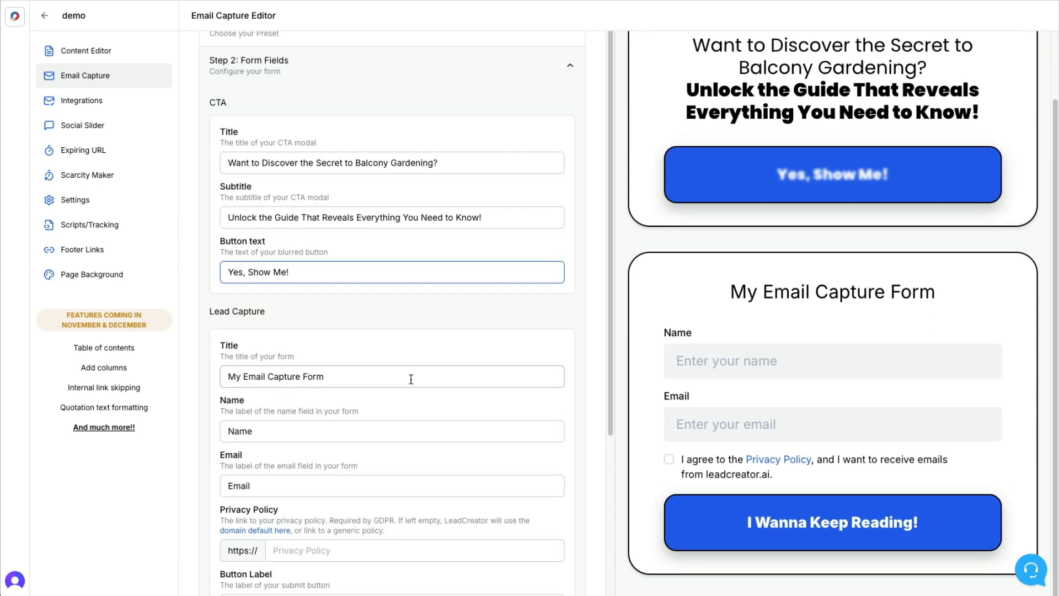
key(super+Tab)
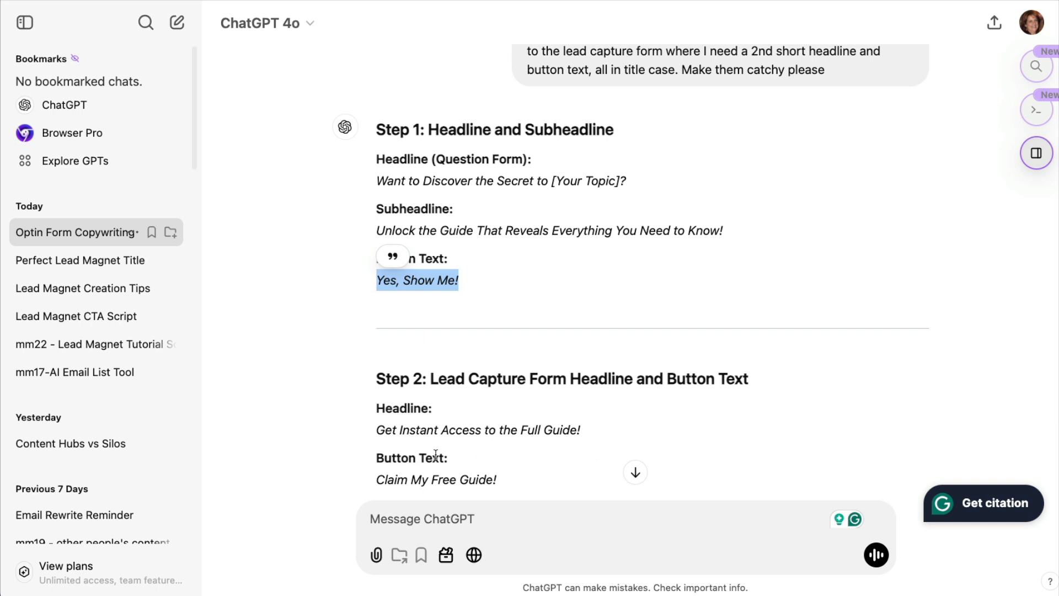
drag(377, 432, 577, 432)
key(ctrl+c)
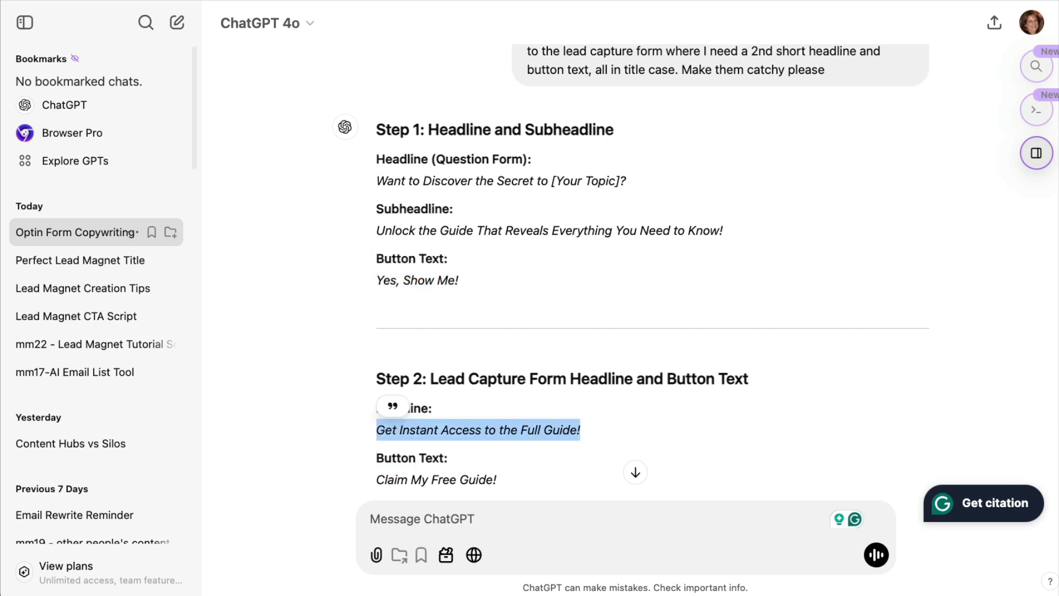
key(super+Tab)
drag(343, 376, 218, 385)
key(ctrl+v)
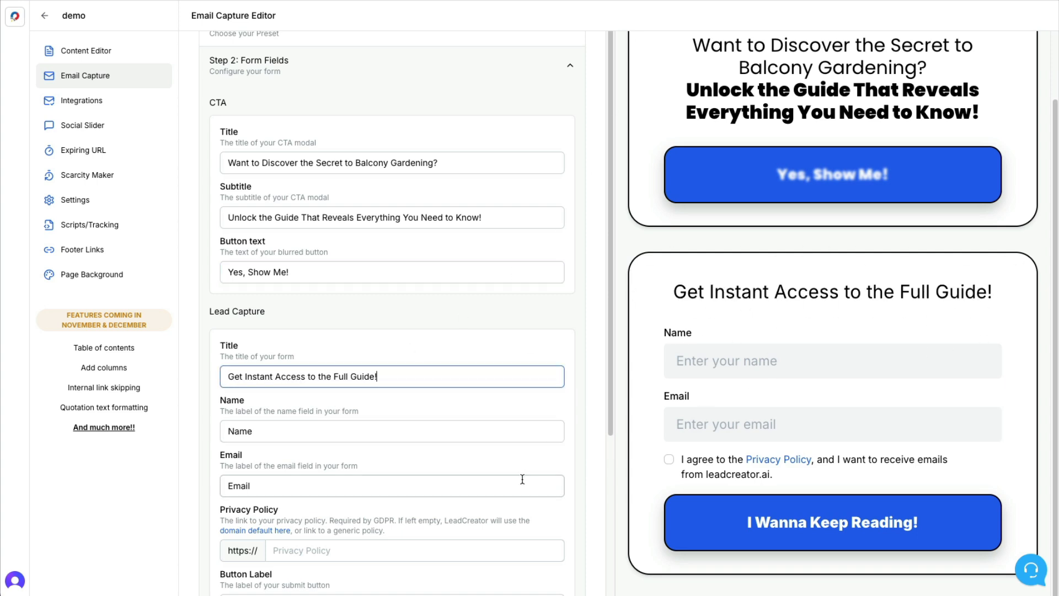
Set the Lead Capture submit button's label to ChatGPT's "Claim My Free Guide!" and save the form changes.
scroll(521, 478, down, 3)
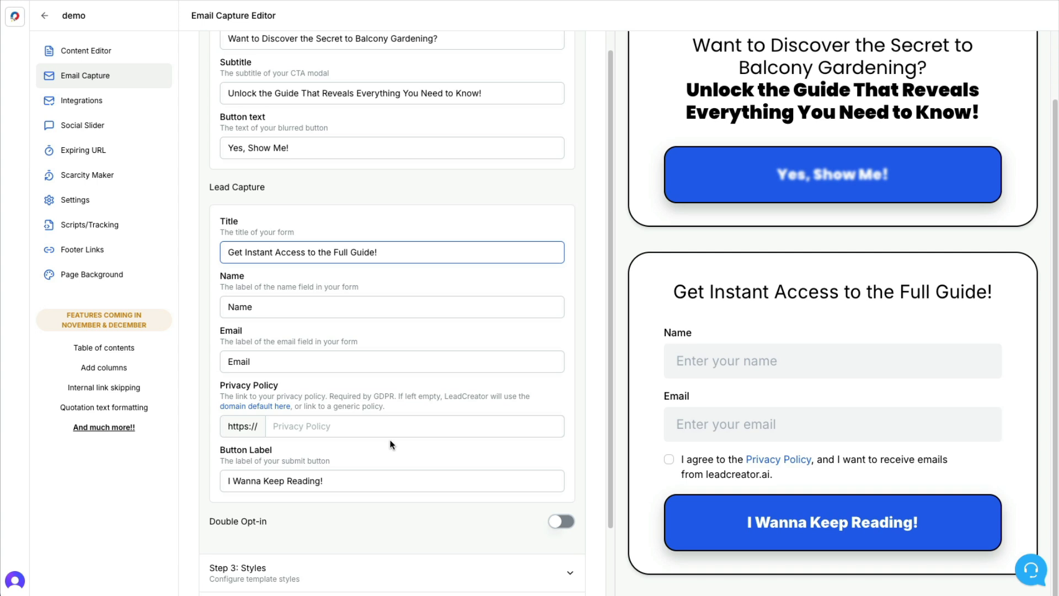
scroll(389, 445, down, 2)
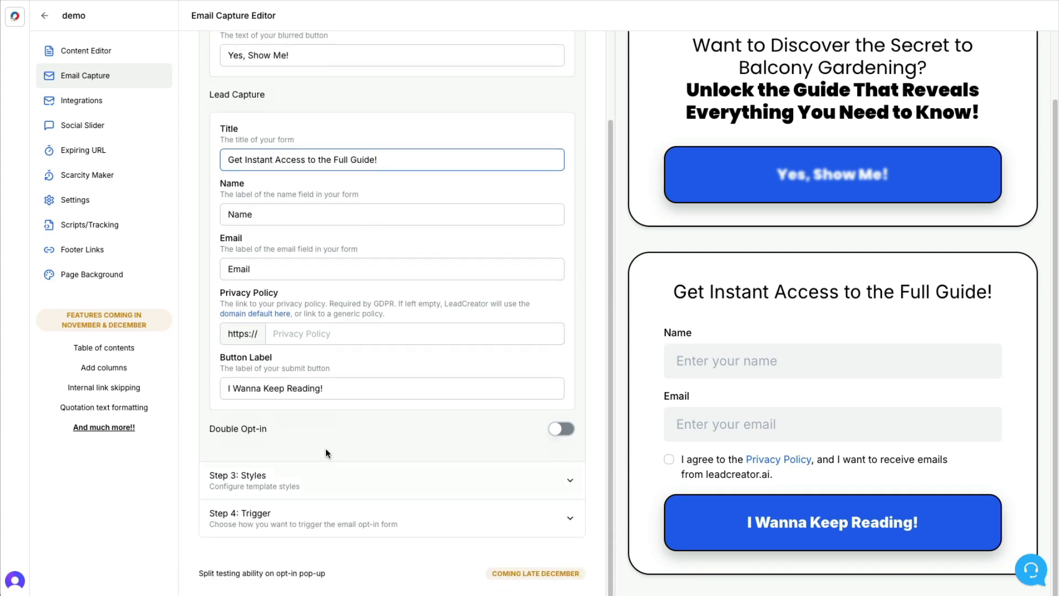
drag(497, 480, 372, 485)
key(ctrl+c)
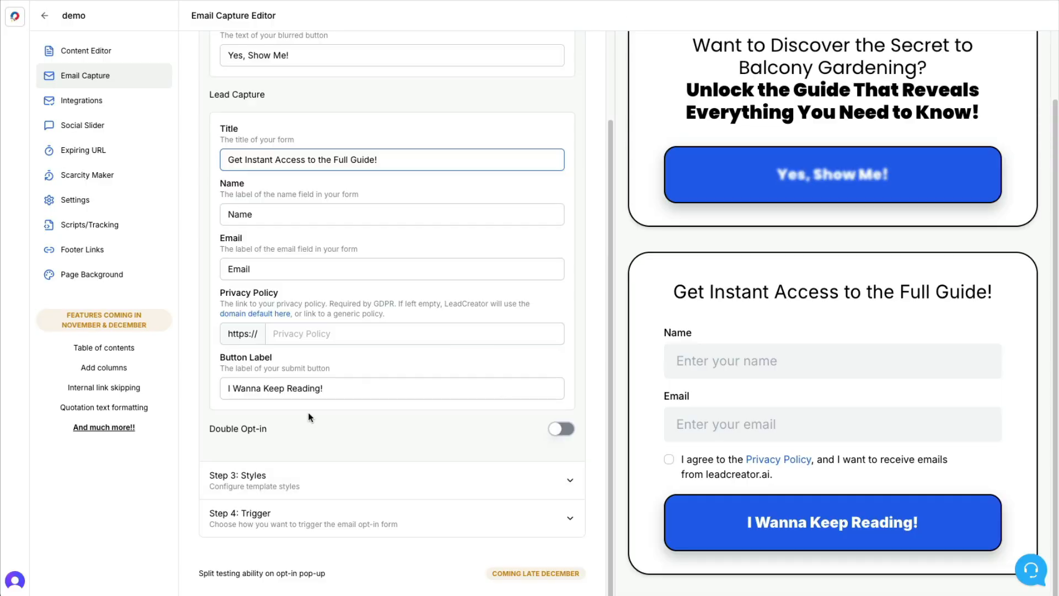
click(333, 392)
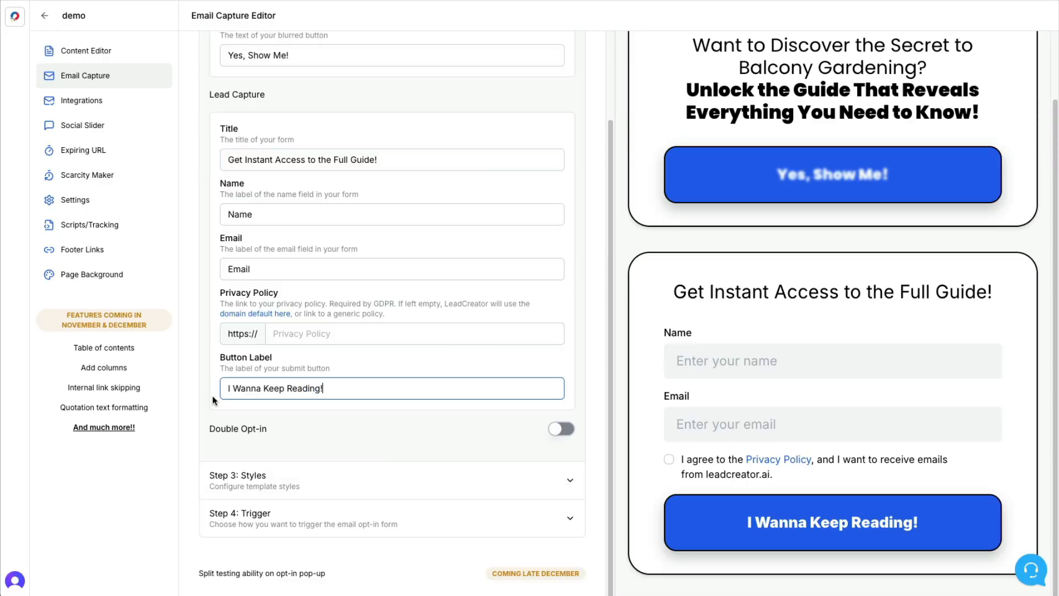
key(ctrl+a)
key(ctrl+v)
scroll(389, 375, up, 1)
scroll(387, 383, up, 4)
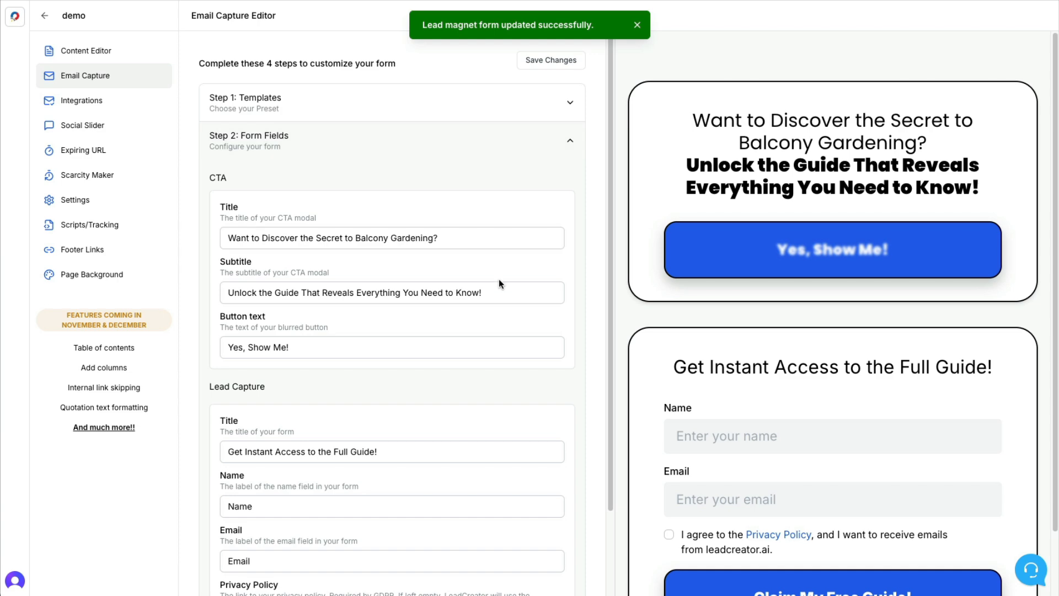
Set the header text position to Left in the email capture form's styles.
scroll(499, 279, down, 4)
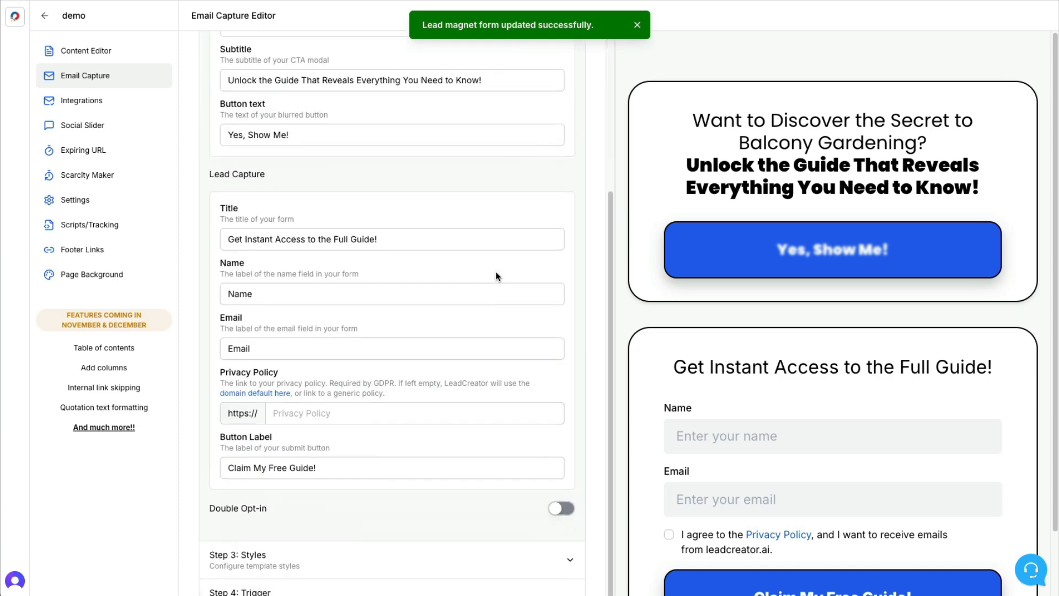
click(456, 566)
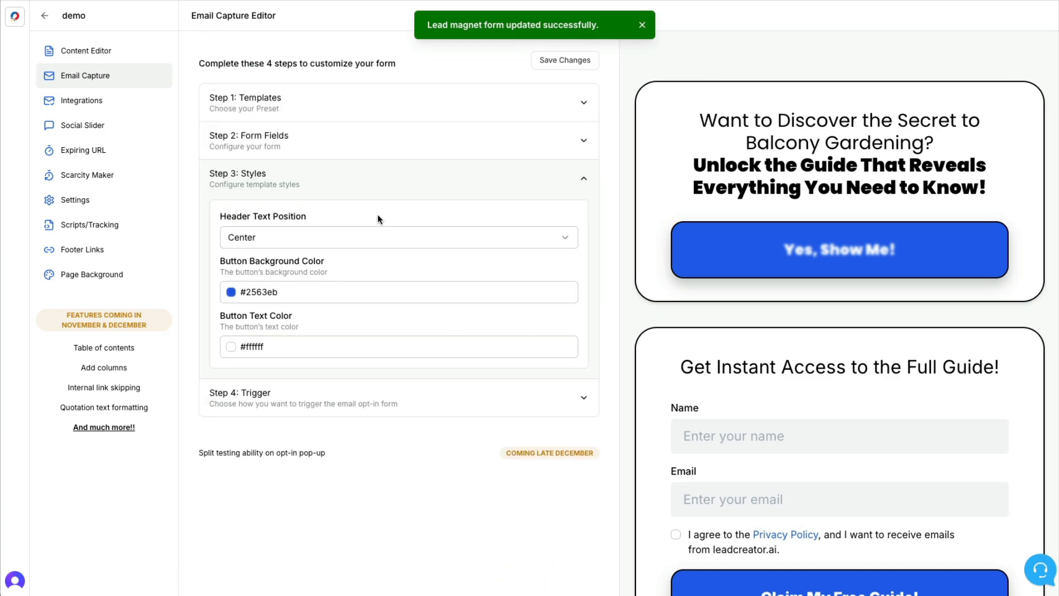
click(274, 245)
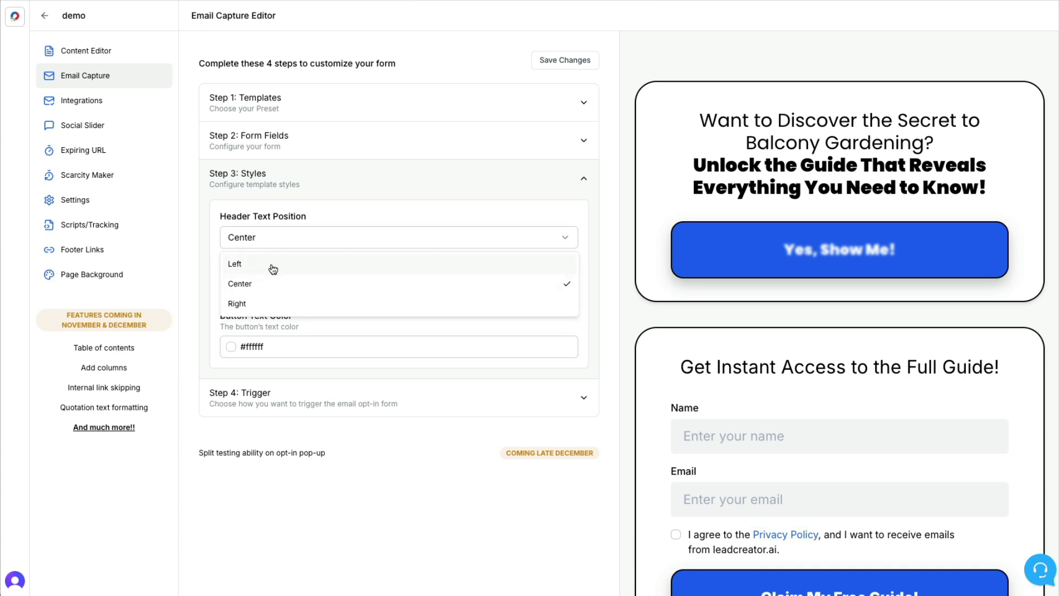
click(272, 266)
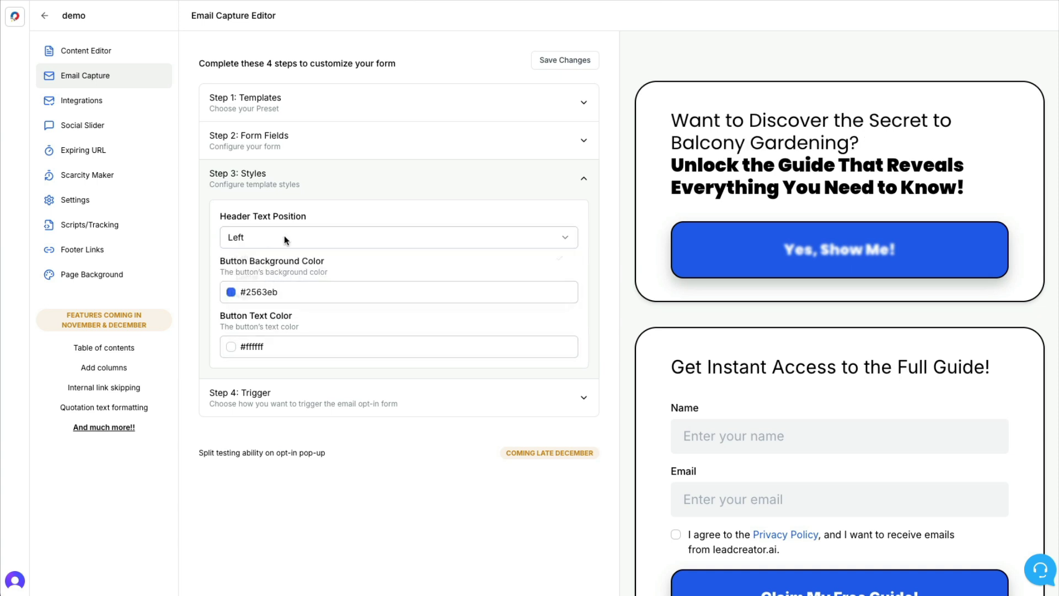
Set the header text position to Center in the email capture form's styles.
click(283, 237)
click(260, 302)
click(276, 237)
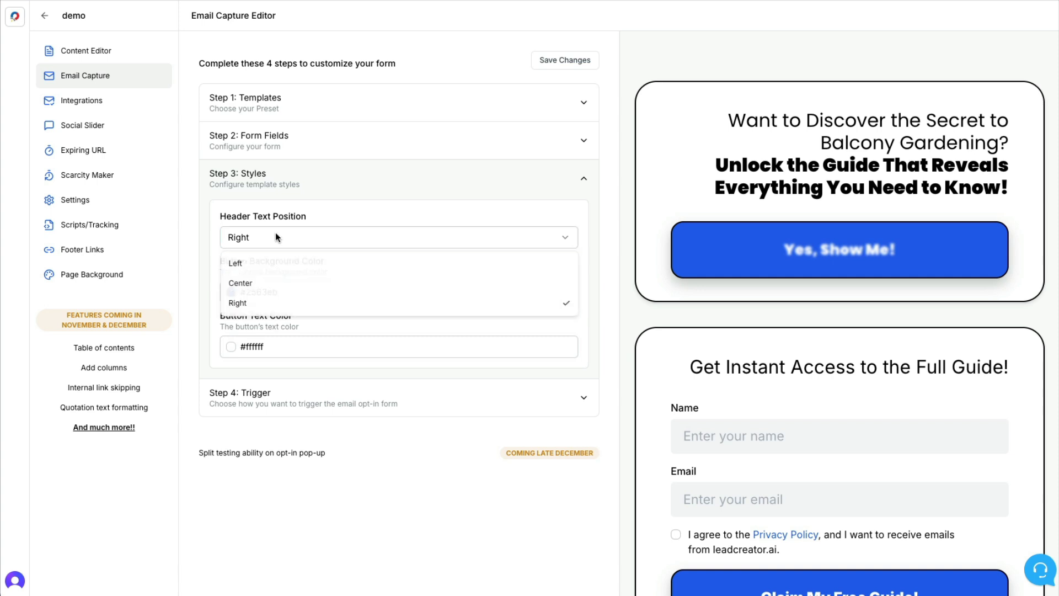
click(261, 283)
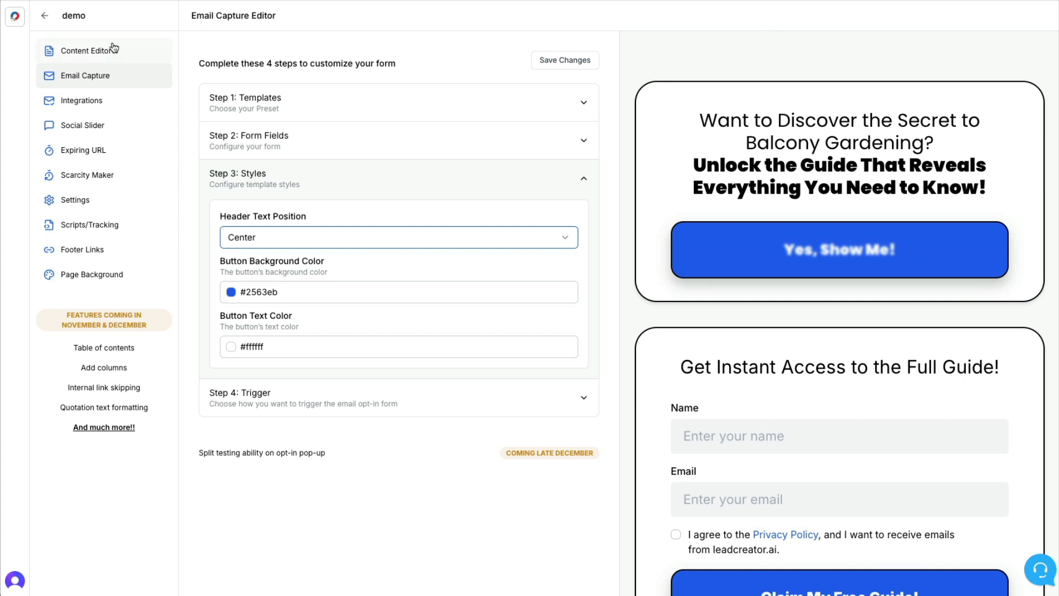
Copy the hex code of the green title's text color in the Content Editor.
click(83, 53)
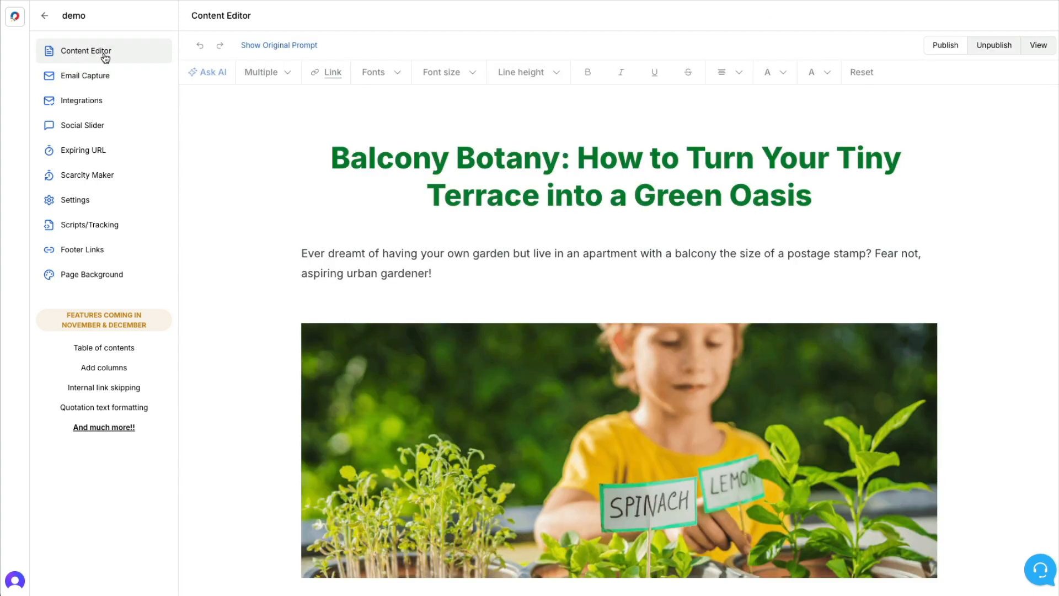
drag(690, 156, 735, 160)
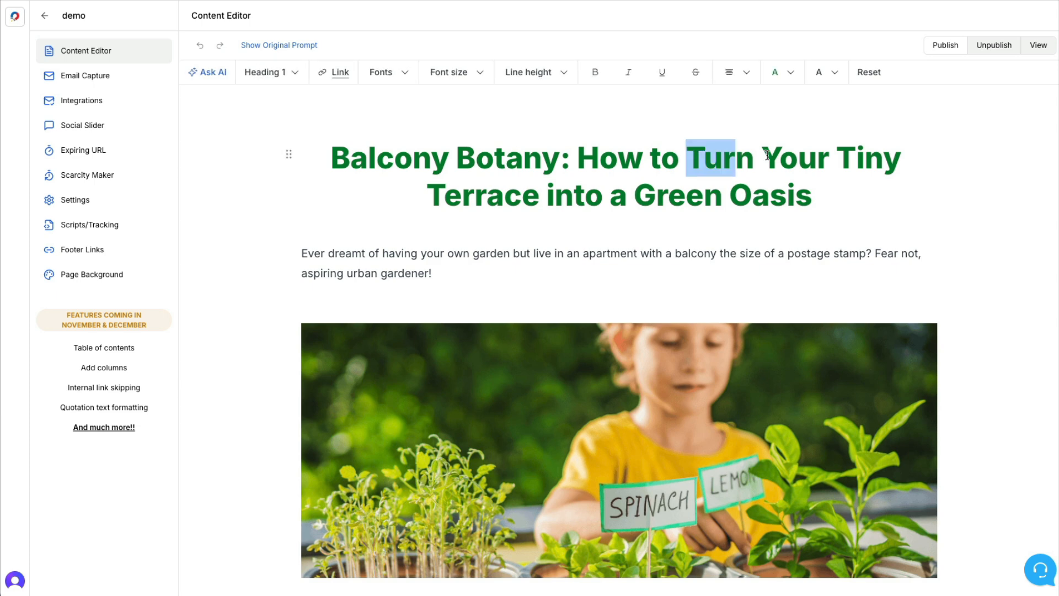
click(793, 77)
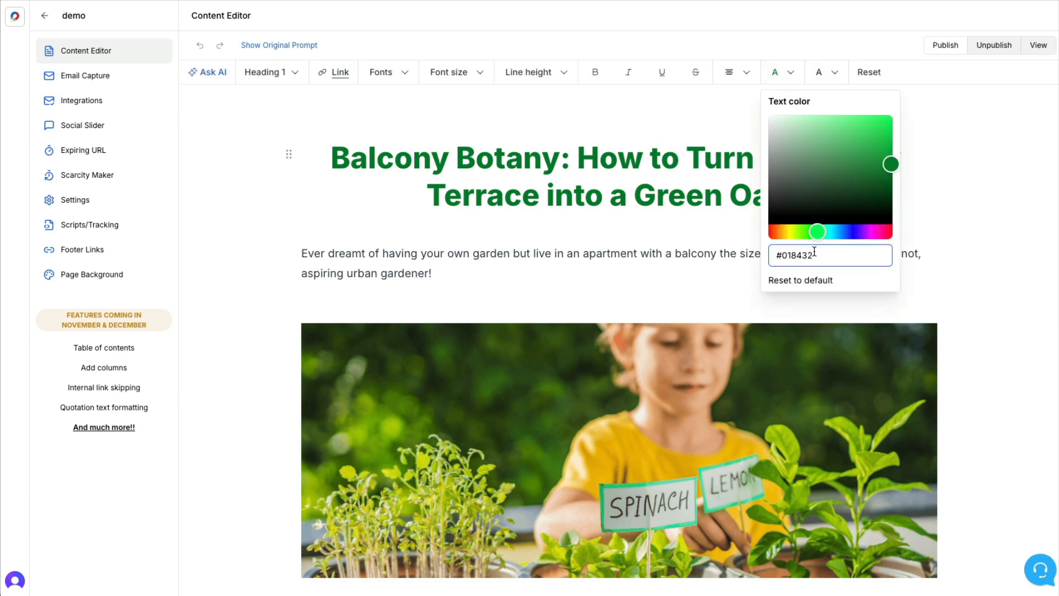
drag(818, 255, 764, 260)
key(ctrl+c)
Set the button background color to #018432 in the email capture form's styles.
click(85, 75)
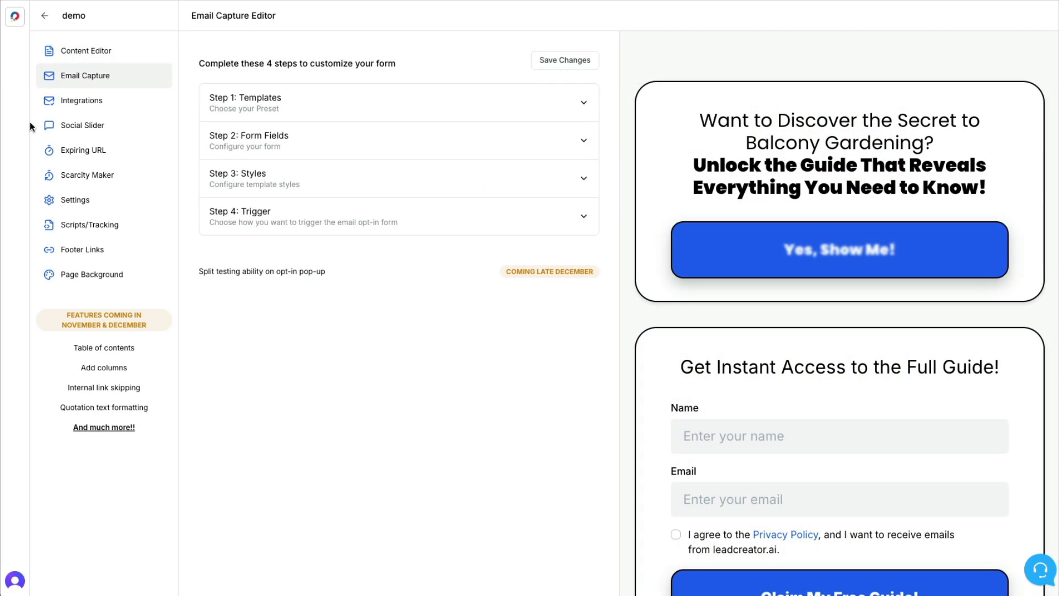
click(319, 183)
drag(281, 292, 239, 293)
key(ctrl+v)
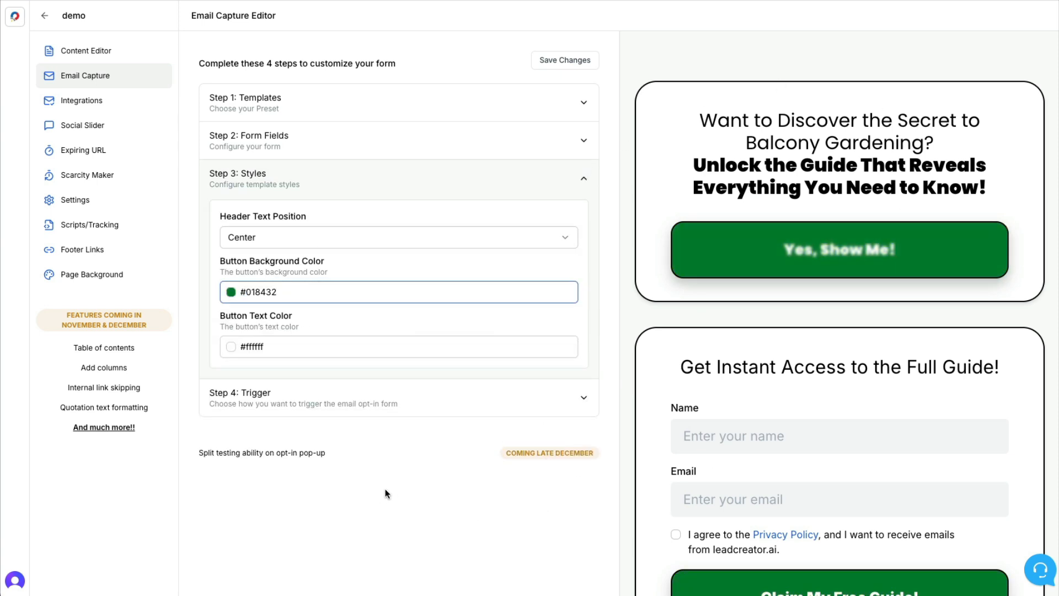
Set the email opt-in form's trigger to Half Page Blur and save the form changes.
scroll(386, 490, down, 1)
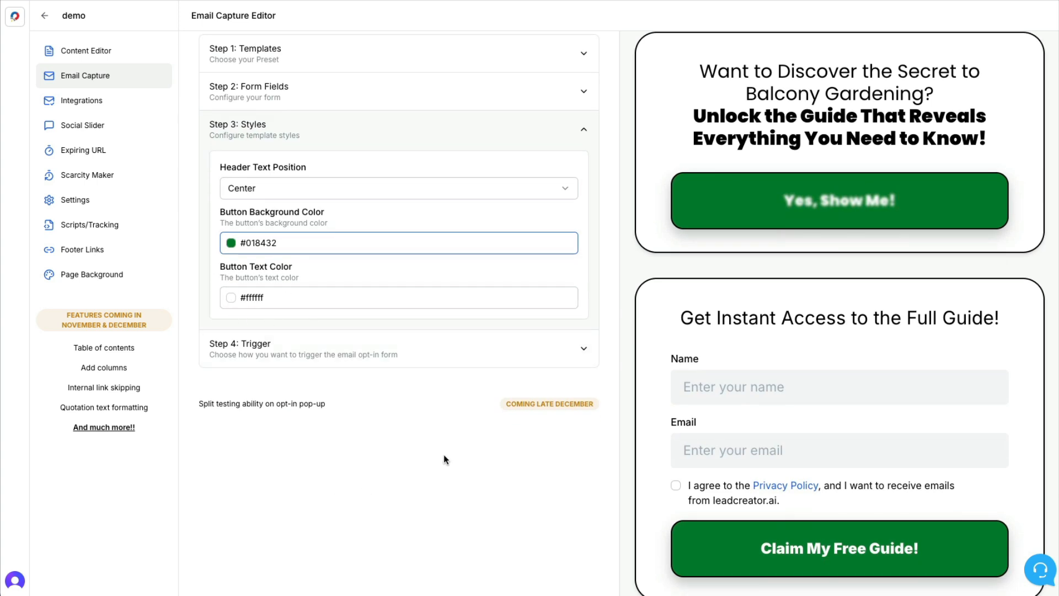
click(454, 354)
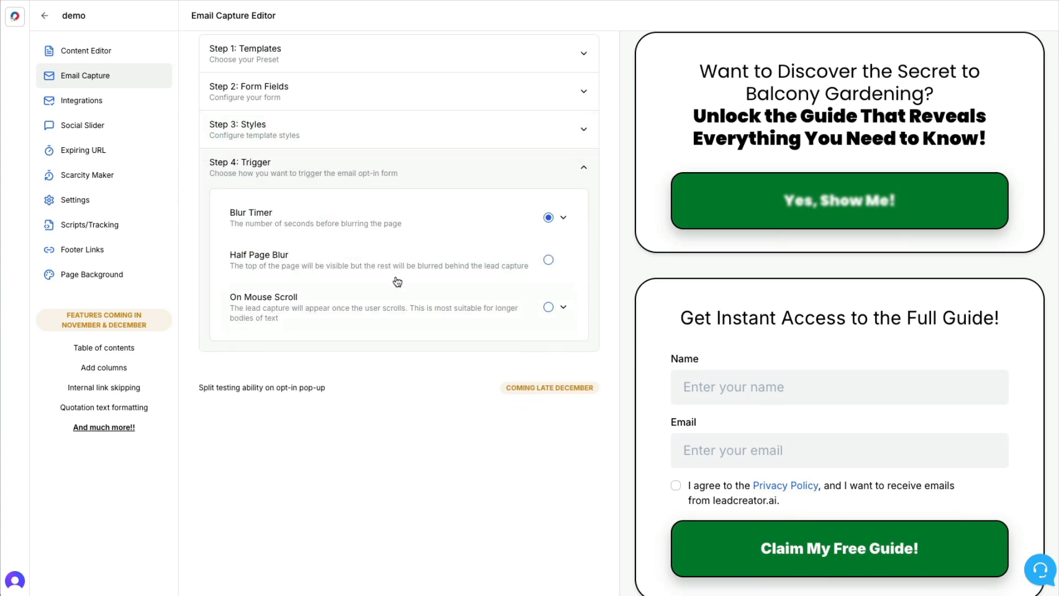
click(562, 219)
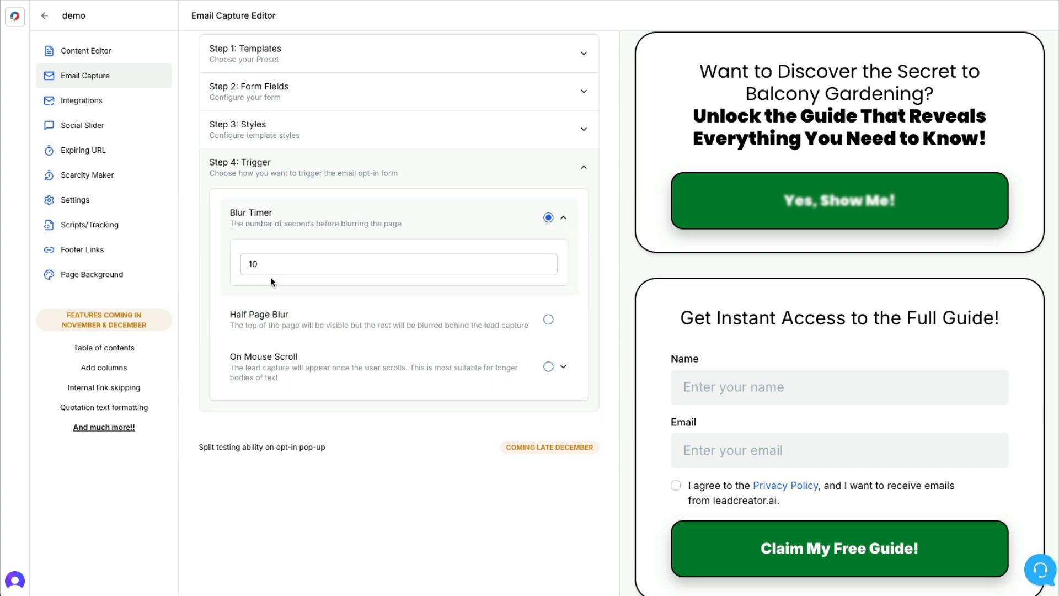
click(549, 320)
click(548, 366)
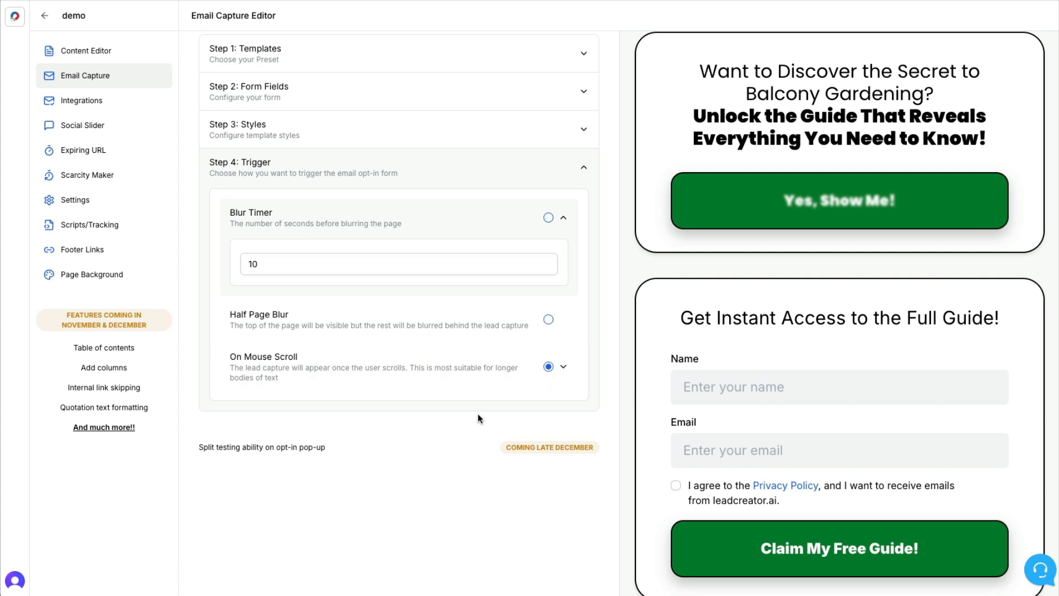
click(563, 367)
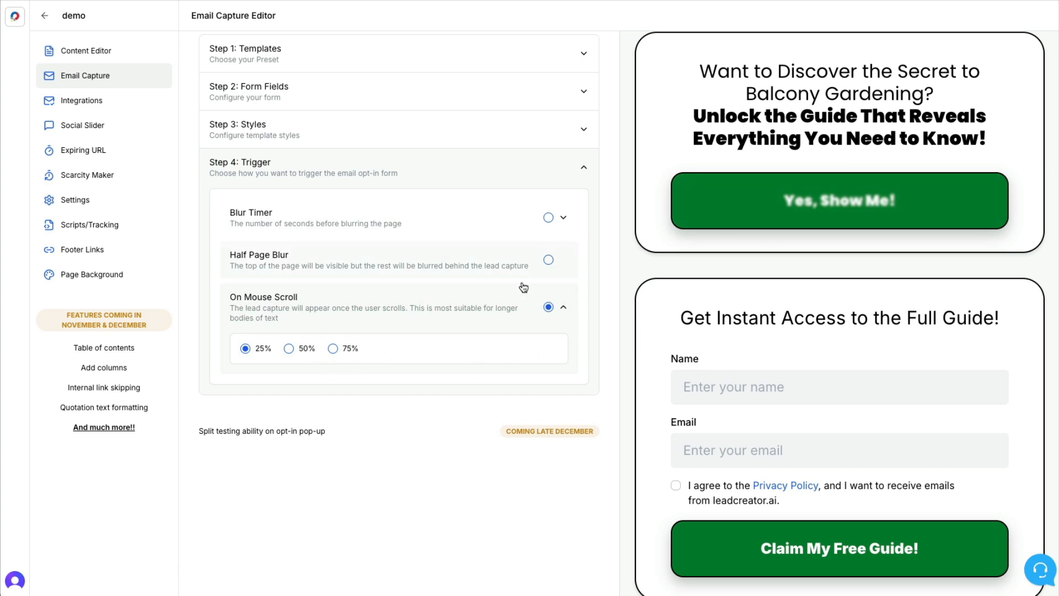
click(546, 262)
scroll(481, 267, up, 1)
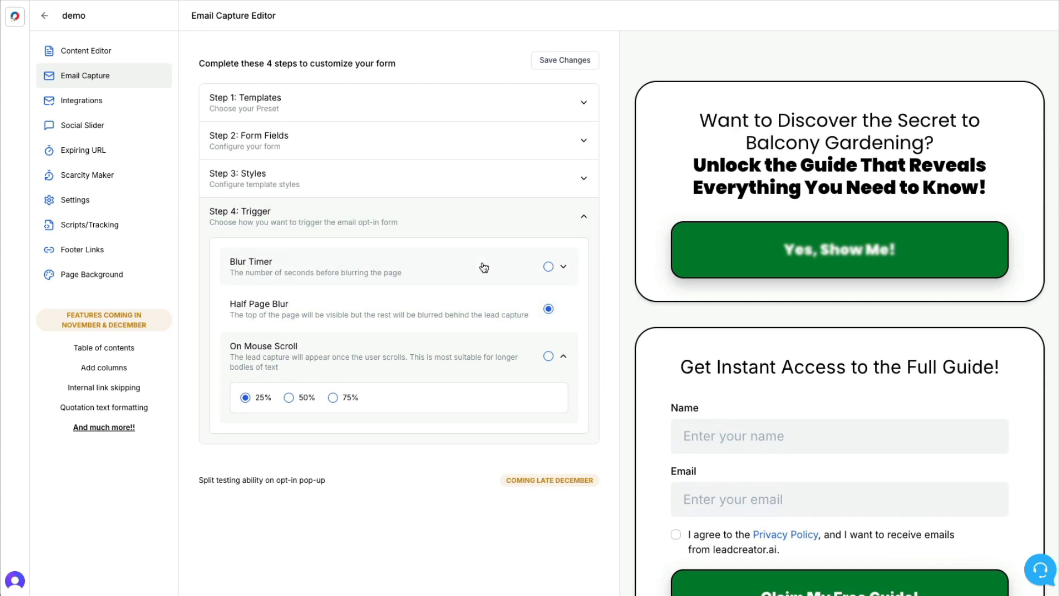
click(559, 65)
Activate the GetResponse integration for the lead magnet and expand its list settings.
click(81, 107)
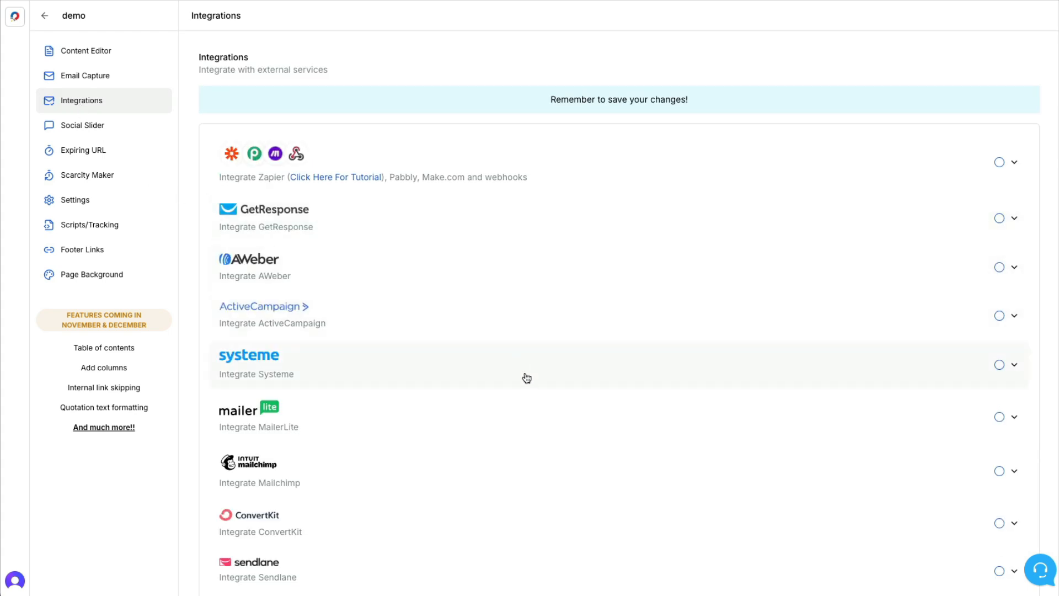
scroll(526, 378, down, 4)
scroll(525, 378, down, 2)
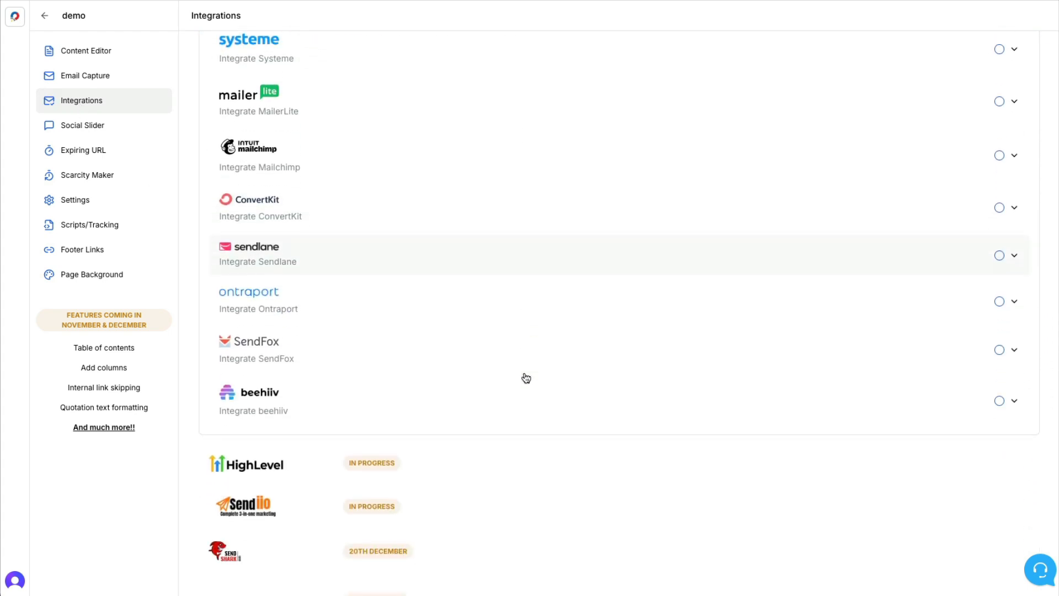
scroll(524, 374, down, 2)
scroll(505, 425, down, 3)
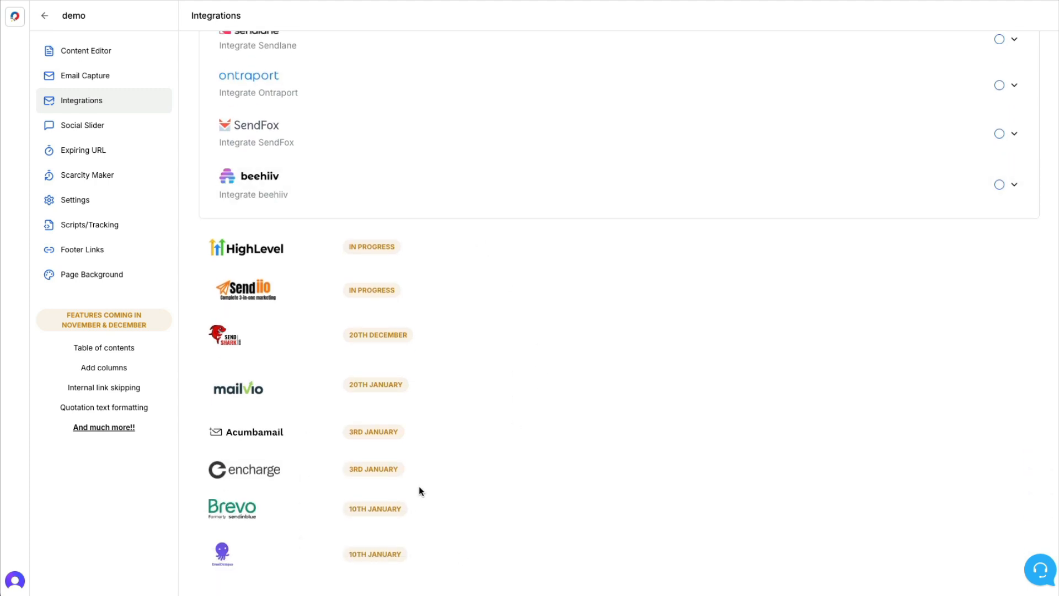
scroll(545, 212, up, 10)
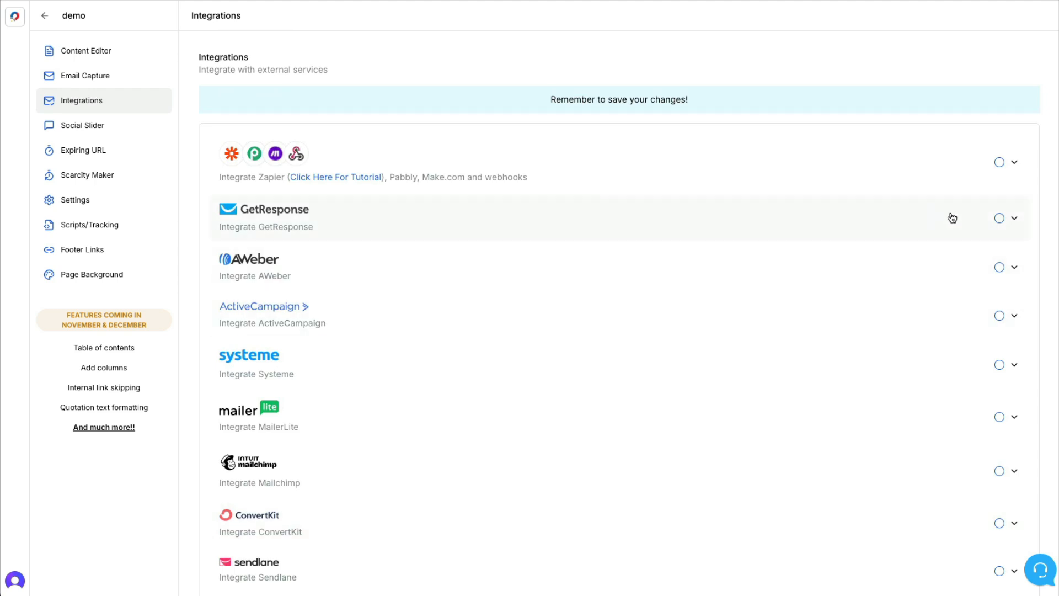
click(999, 219)
click(1014, 219)
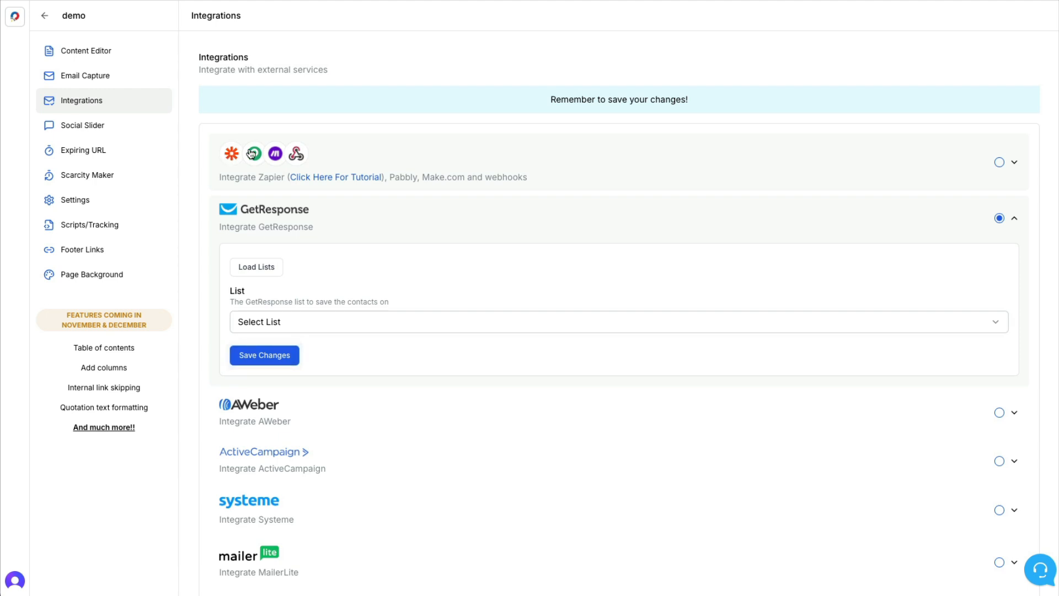
scroll(577, 229, down, 3)
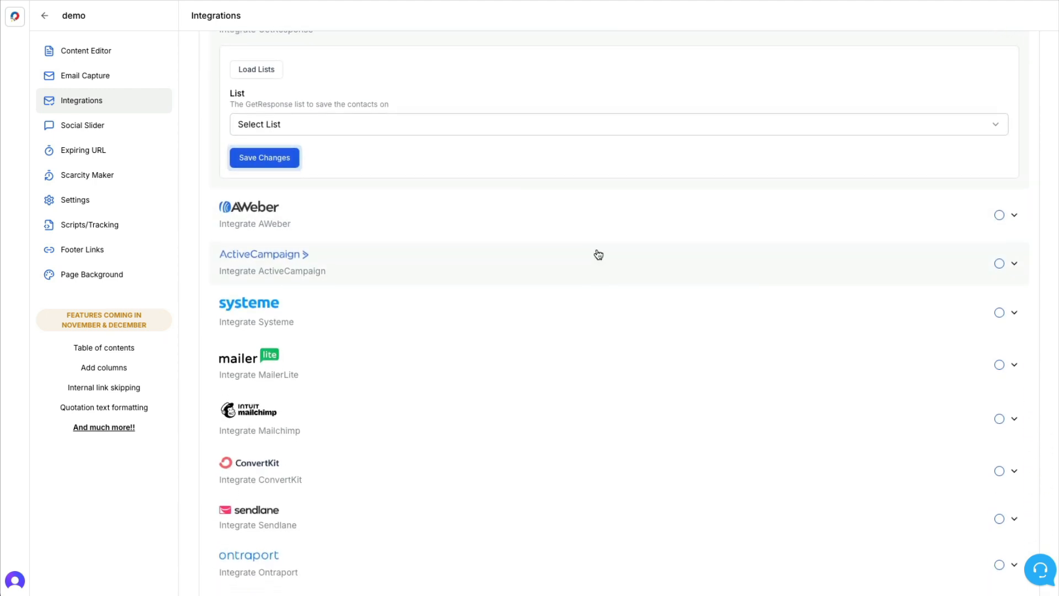
scroll(598, 251, down, 1)
scroll(598, 254, down, 3)
scroll(598, 253, up, 6)
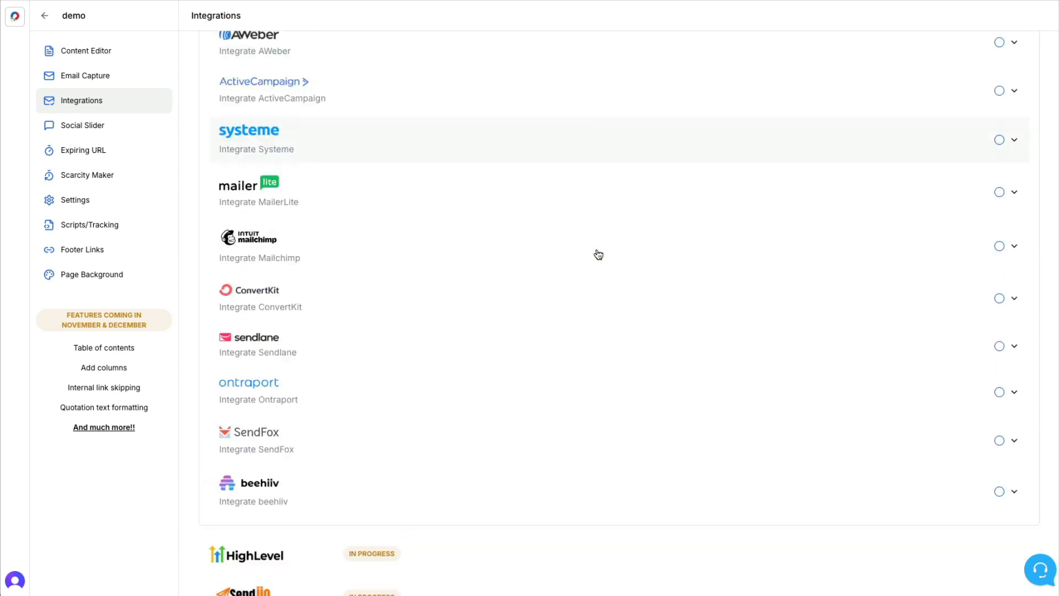
Activate the Social Slider for the lead magnet.
click(83, 126)
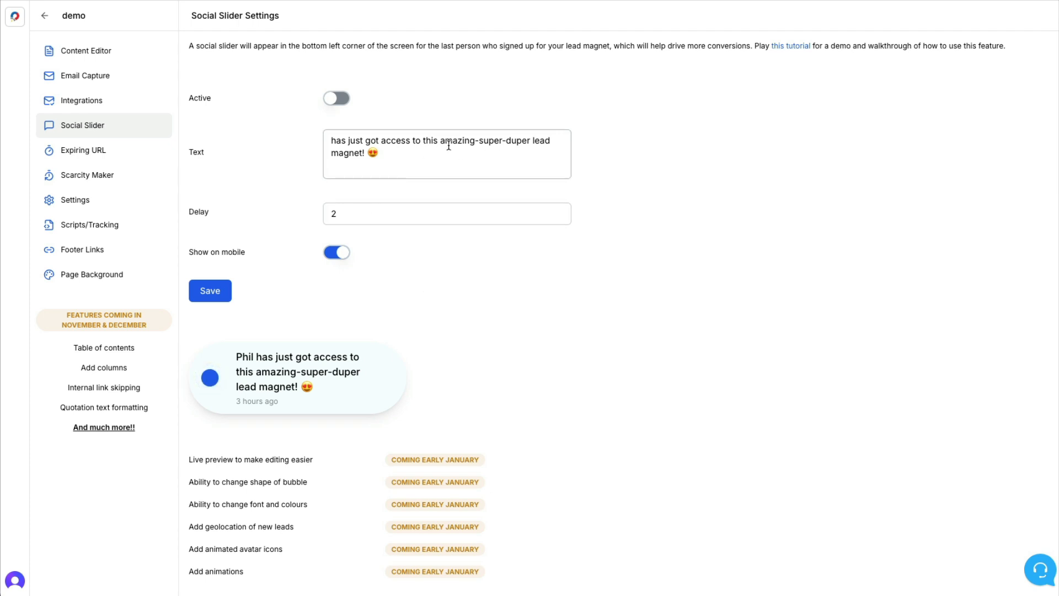
click(341, 99)
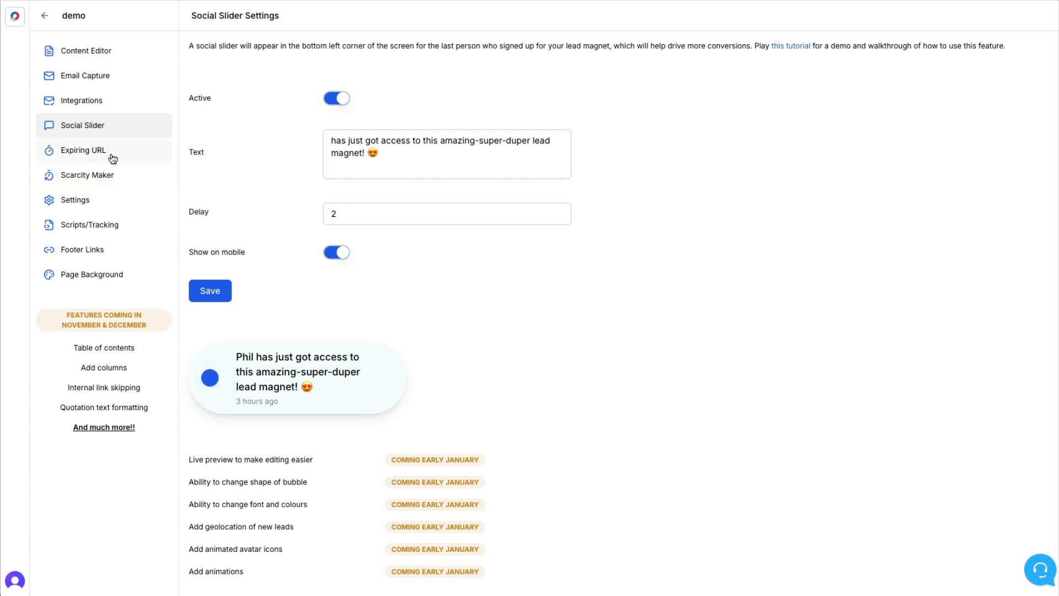
Set the lead magnet's slug to balcony-gardening in its settings and update it.
click(84, 204)
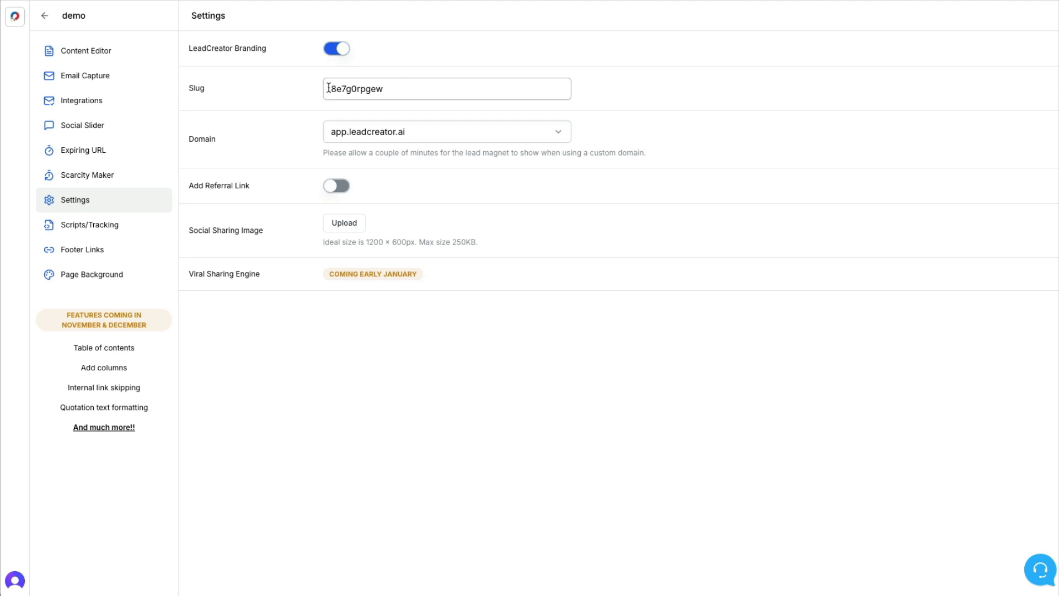
drag(395, 88, 321, 90)
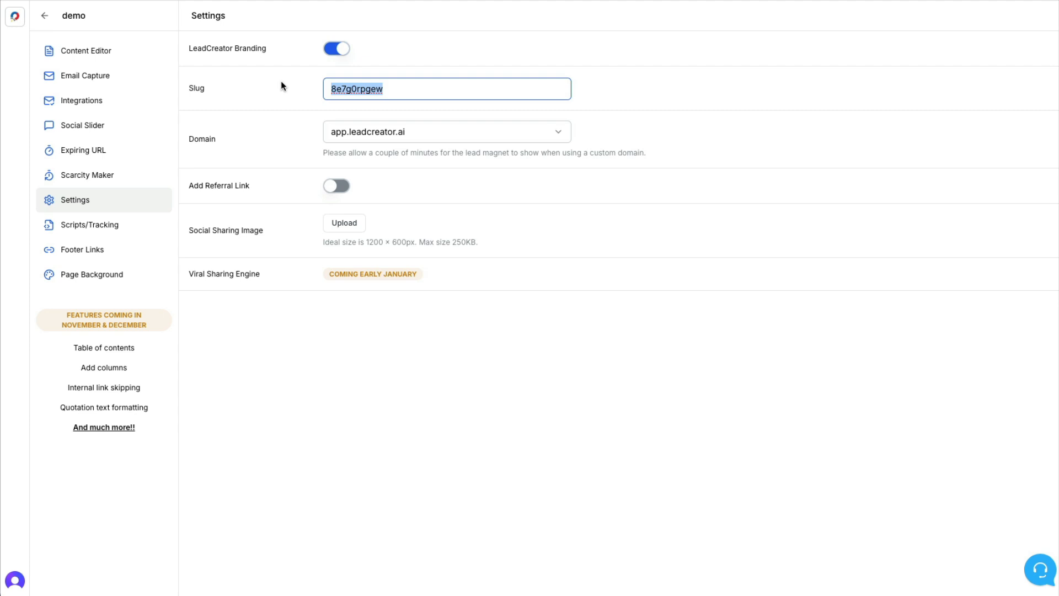
text(balcony-gardening)
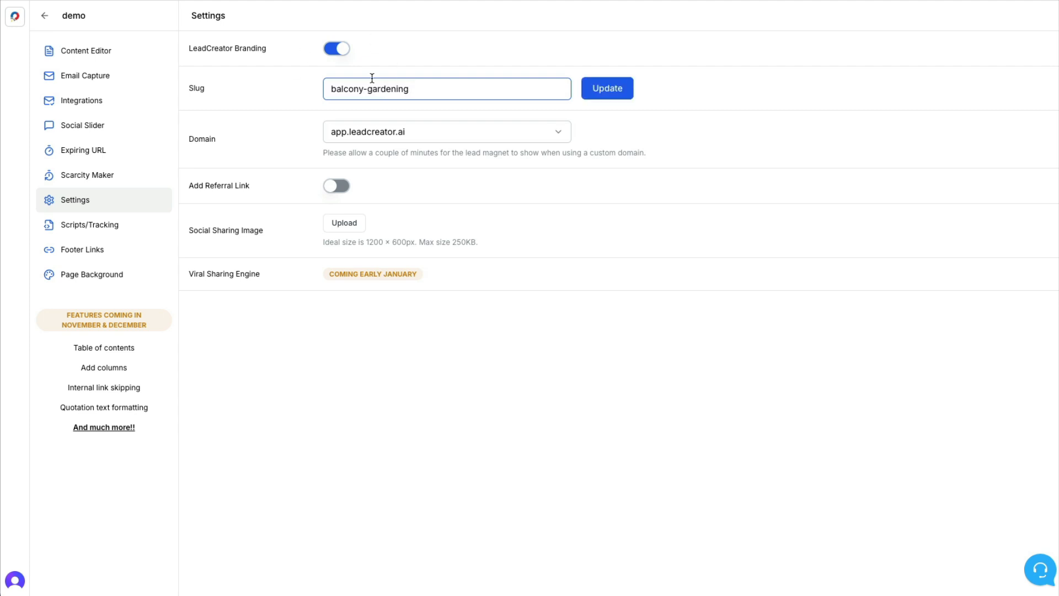
click(607, 88)
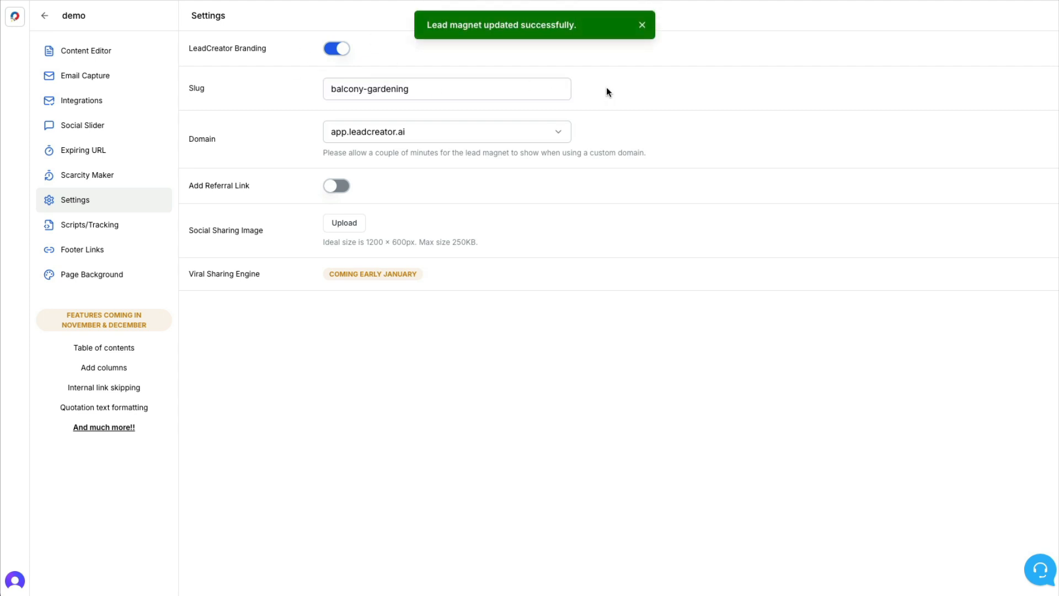
Set the lead magnet's domain to lead.legitimateaffiliatetraining.com and update it.
click(445, 129)
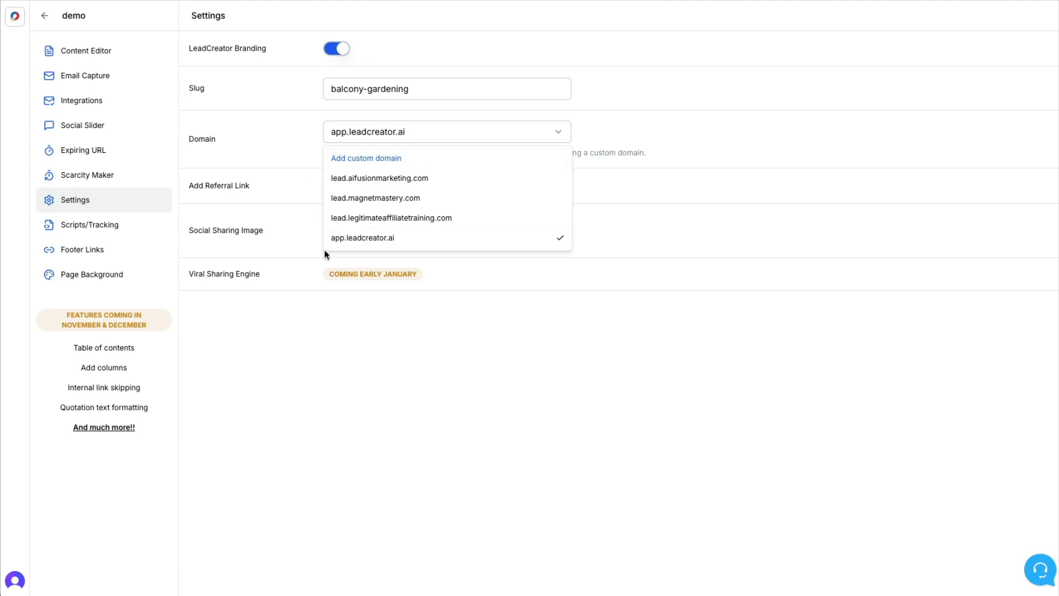
click(406, 219)
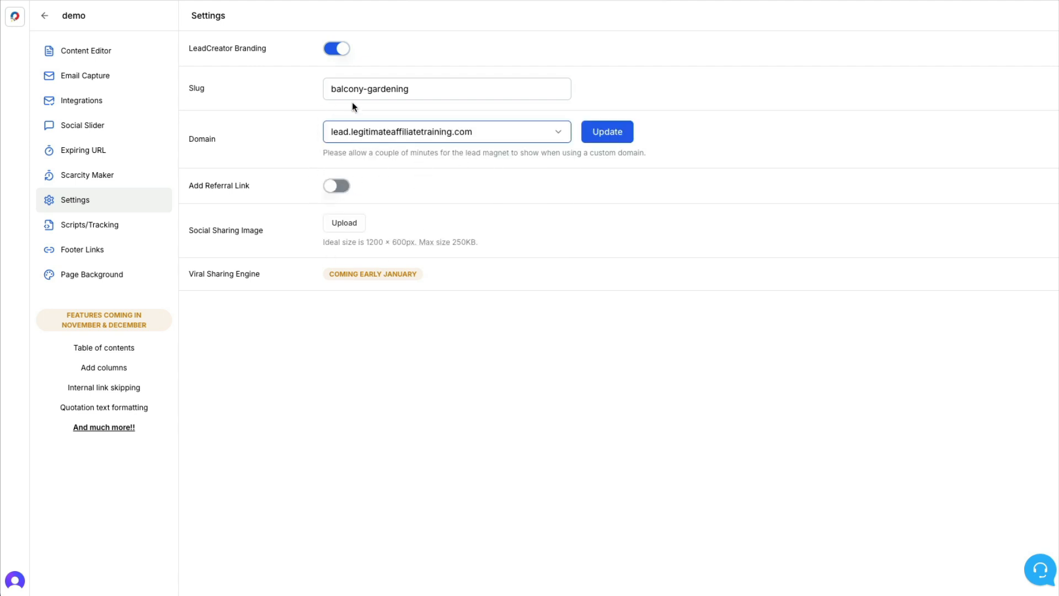
click(607, 132)
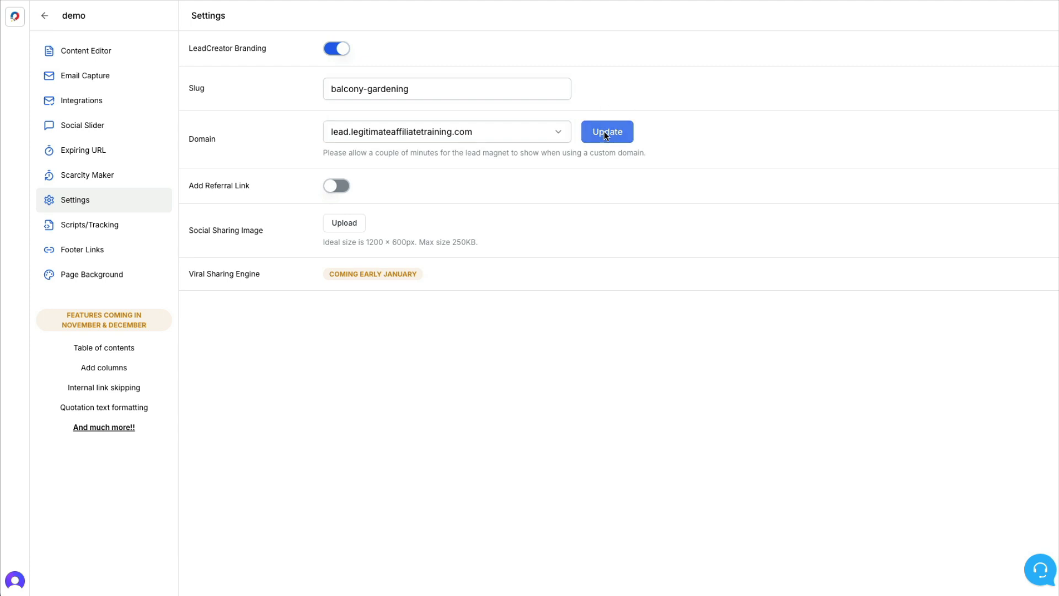
click(342, 188)
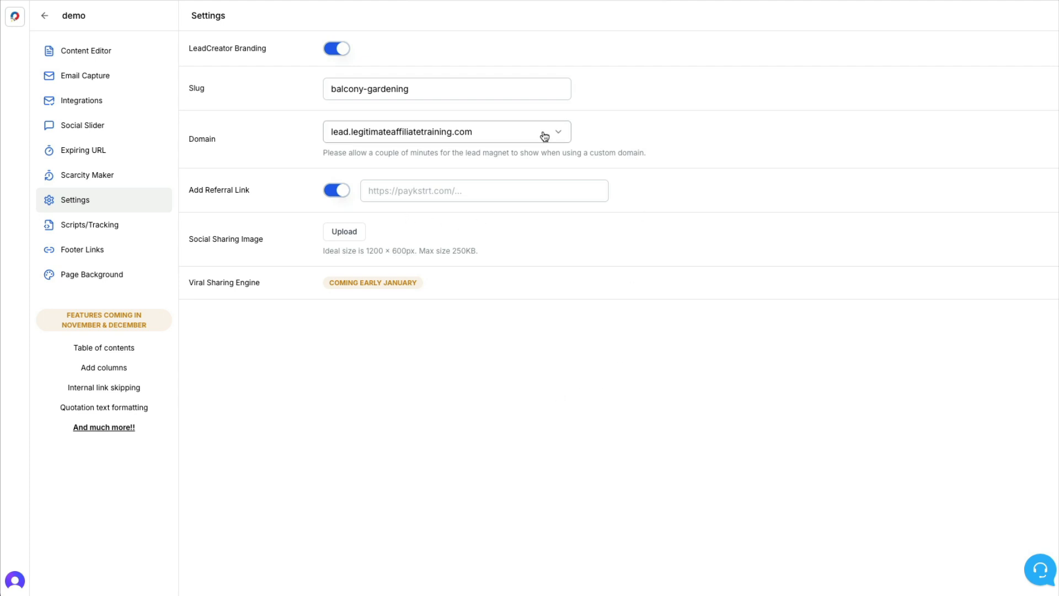
click(372, 190)
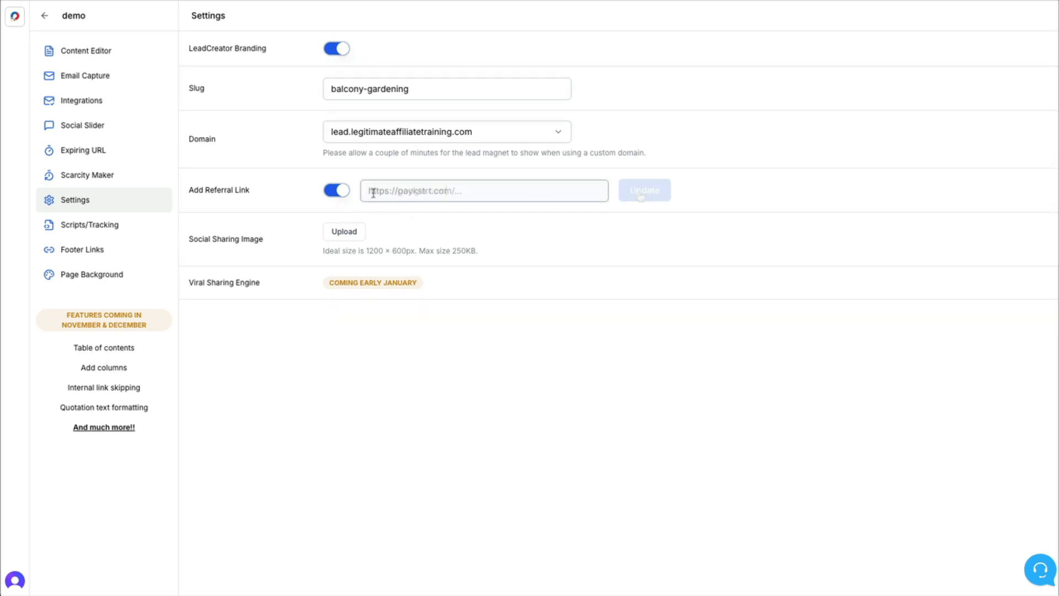
text(https://google.com)
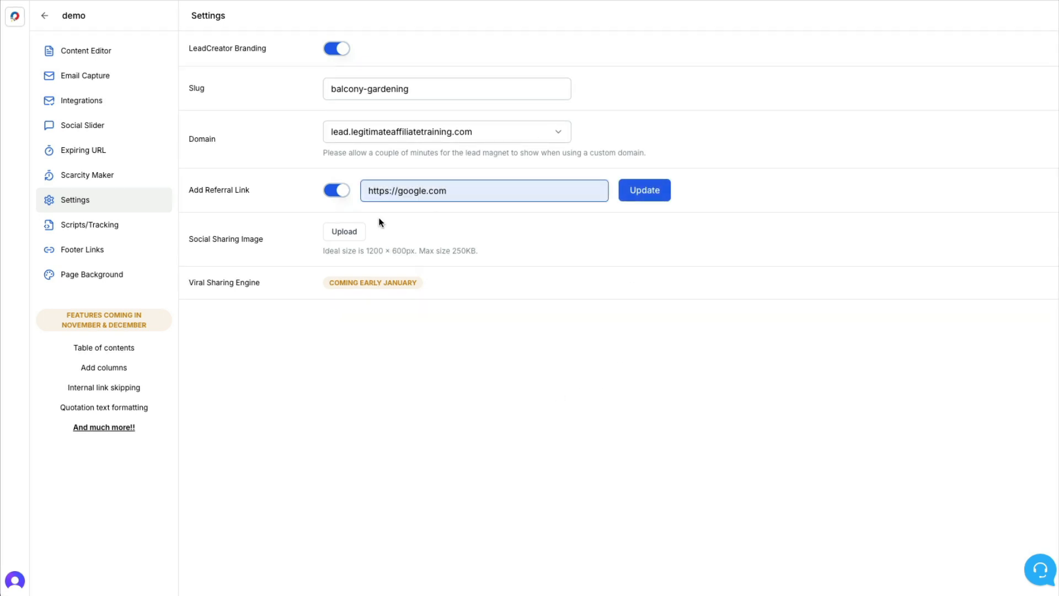
click(645, 192)
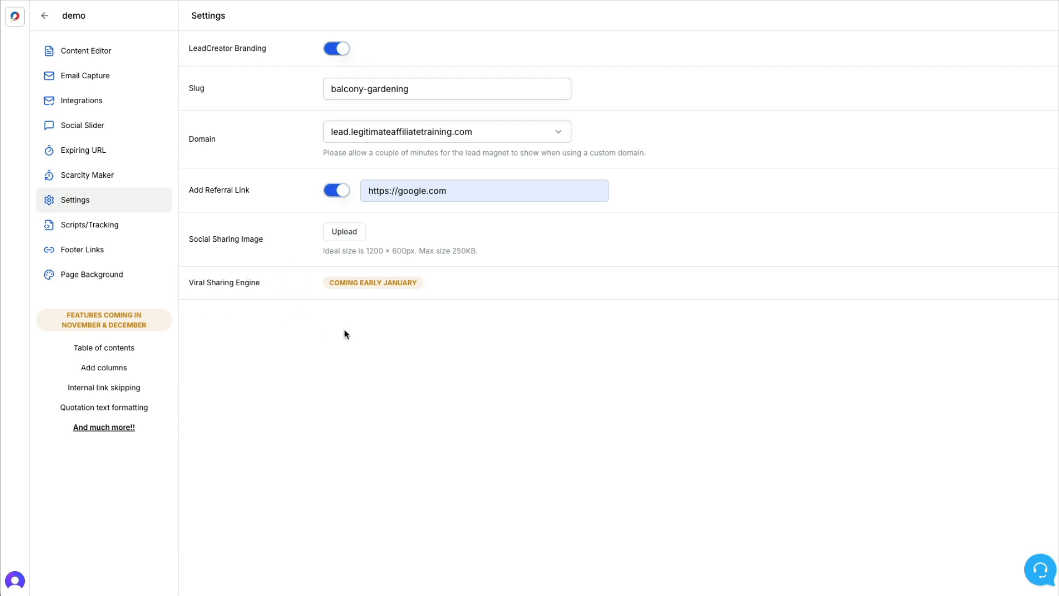
View the lead magnet's Scripts/Tracking settings and its Footer Links settings.
click(93, 227)
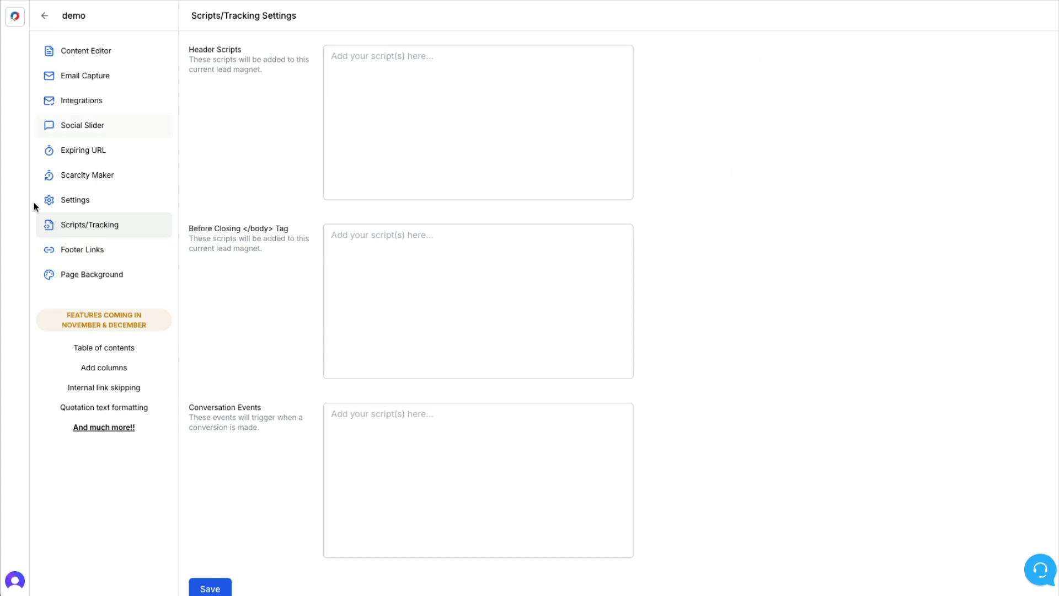
click(75, 251)
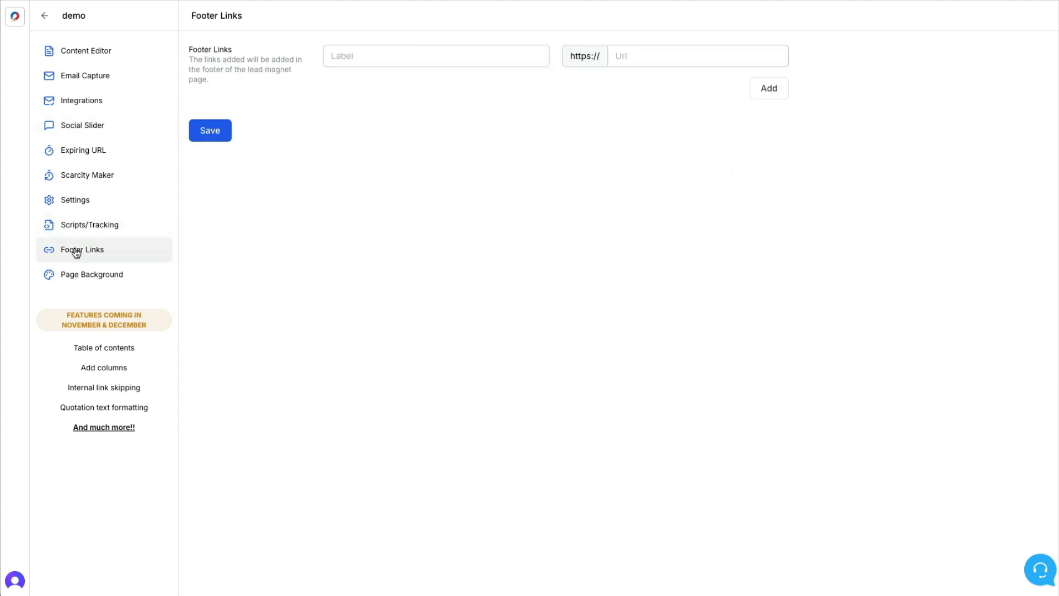
Copy the hex code of the main title's green text color from the content editor for the page background.
click(101, 280)
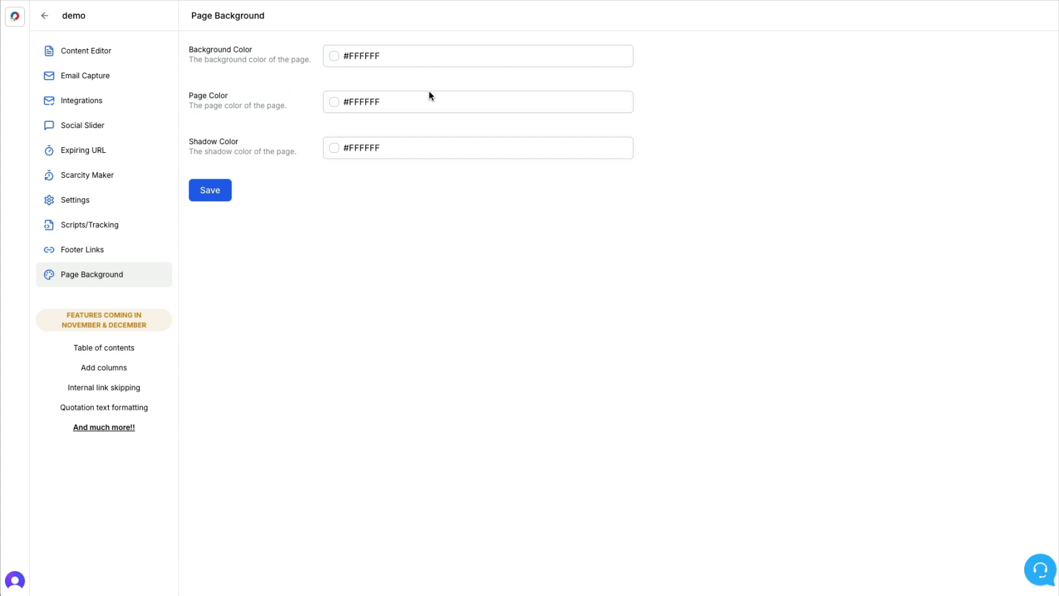
click(74, 51)
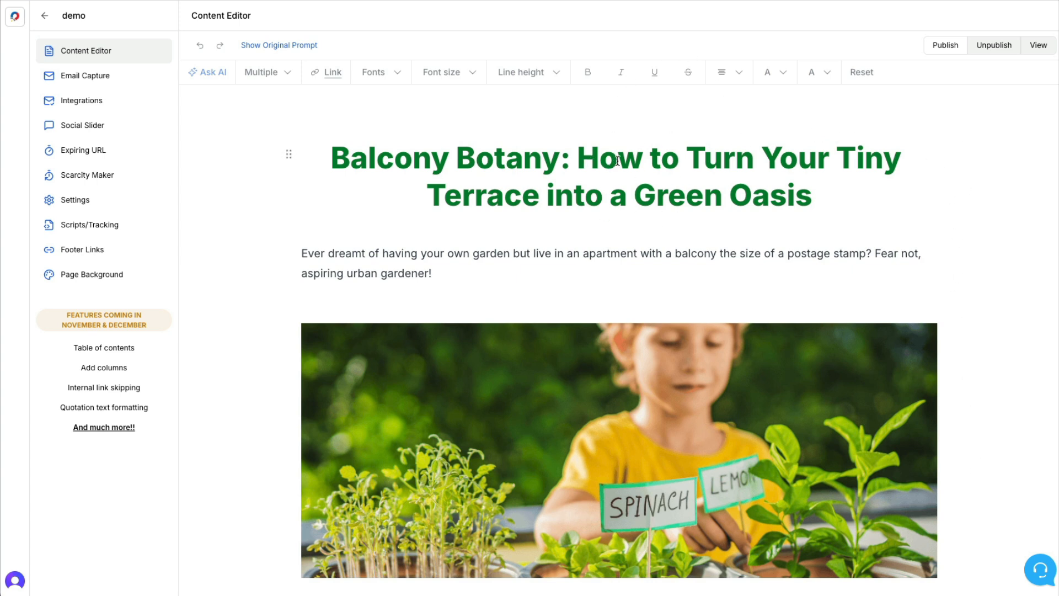
drag(618, 160, 680, 160)
click(787, 73)
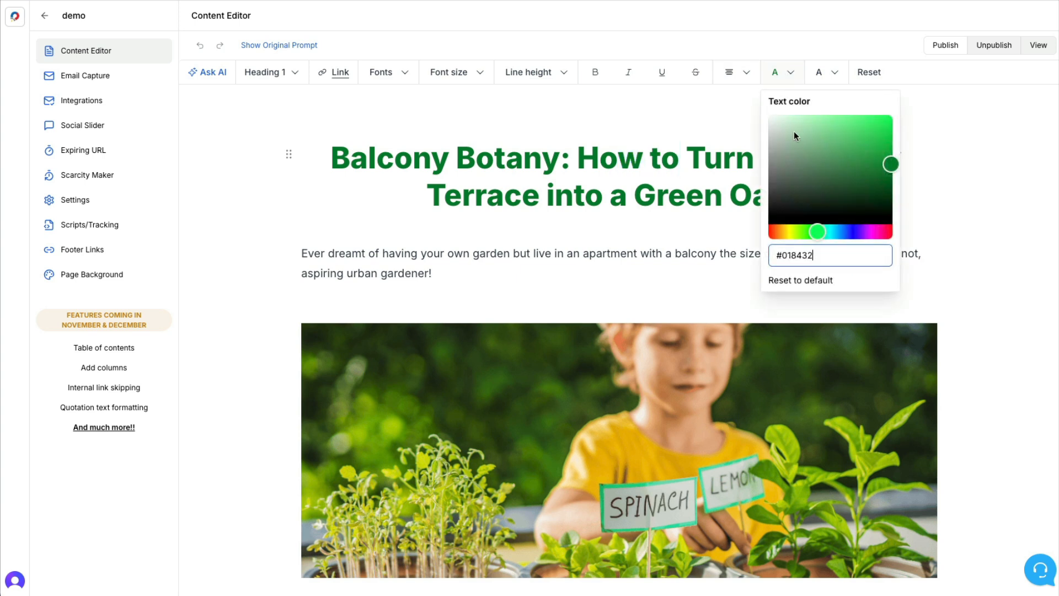
drag(810, 256, 771, 255)
key(ctrl+c)
Apply the copied green #018432 as the page's background color and lighten it to #d1f4de.
click(81, 275)
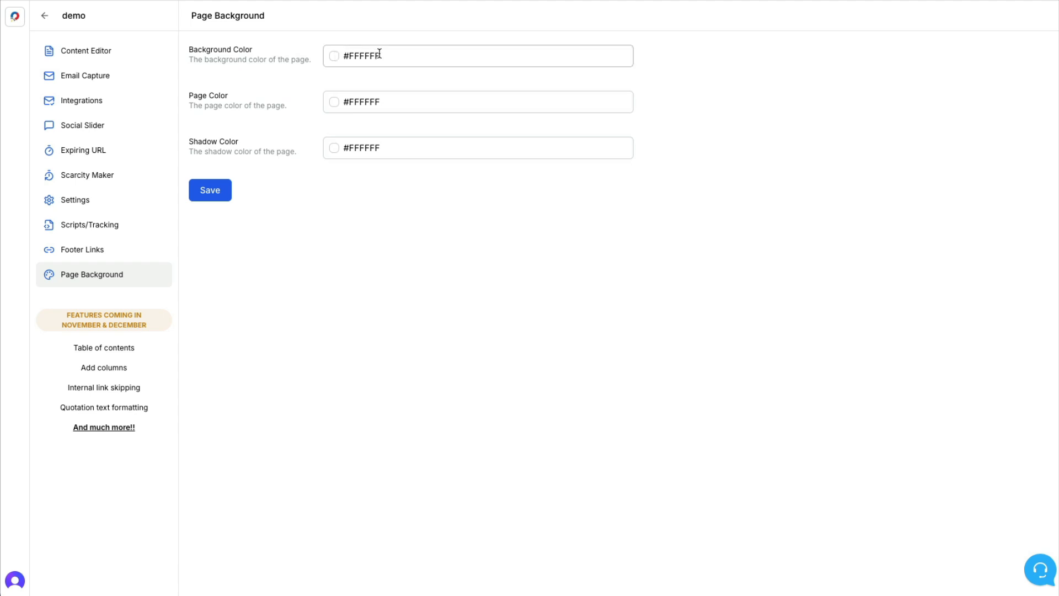
drag(379, 53, 340, 55)
key(ctrl+v)
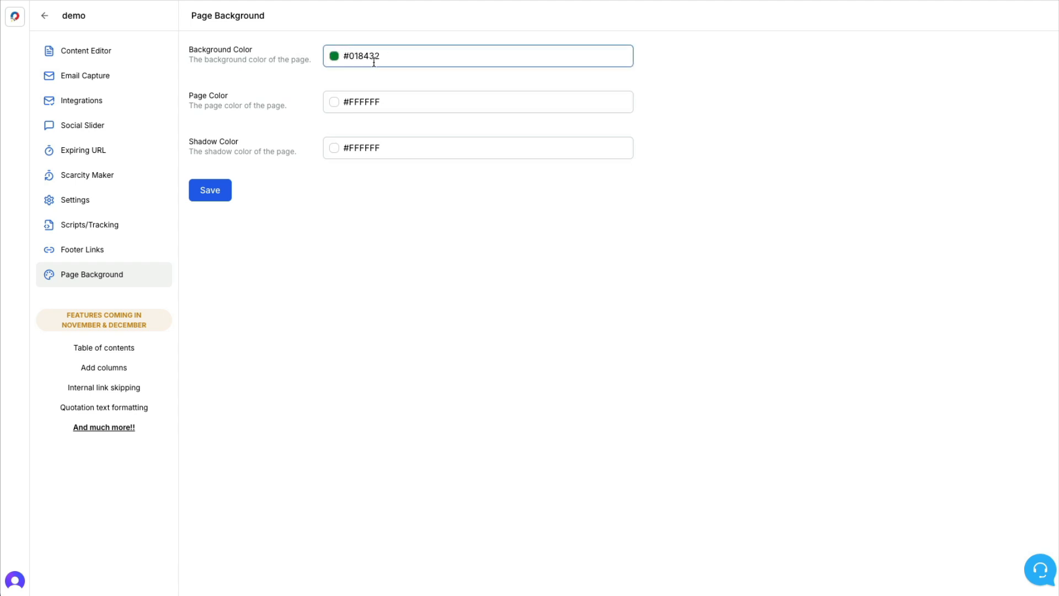
click(334, 58)
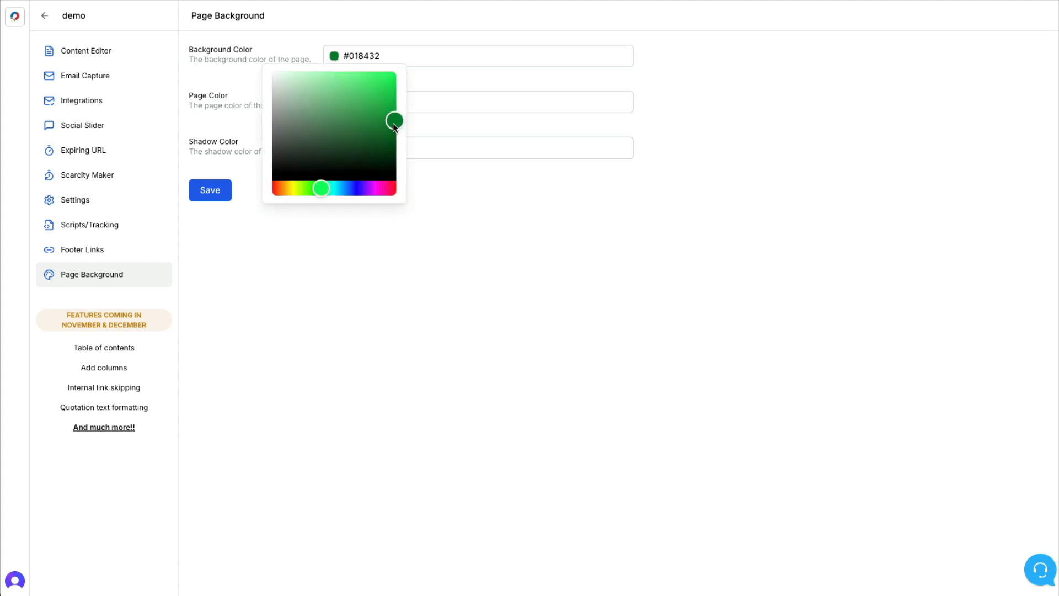
drag(394, 126, 290, 79)
click(330, 244)
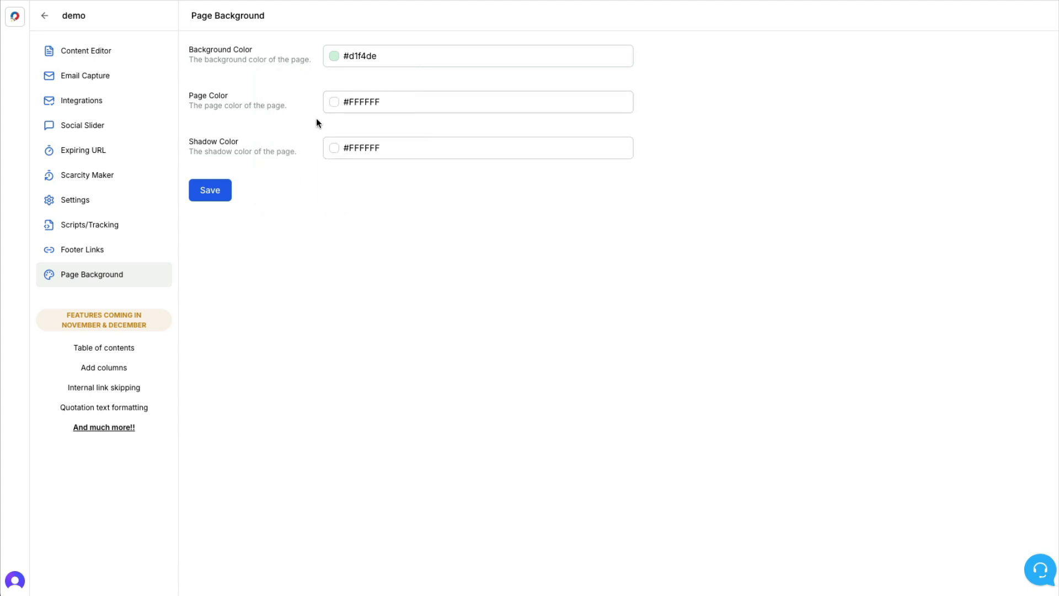
Set the page's shadow color to light gray #c7c7c7 and save the page background settings.
click(332, 148)
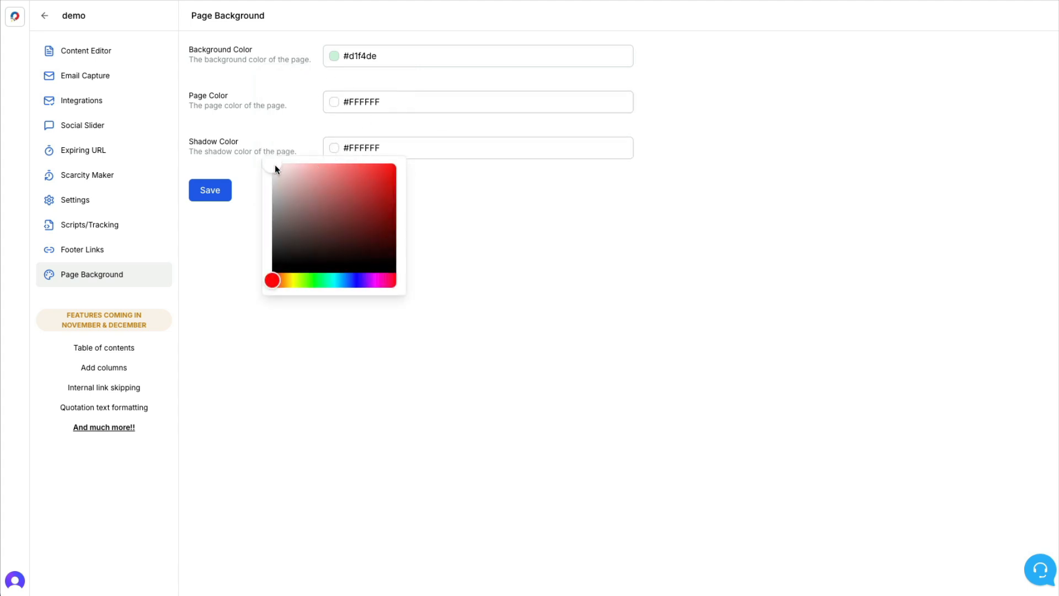
drag(274, 165, 259, 188)
click(475, 283)
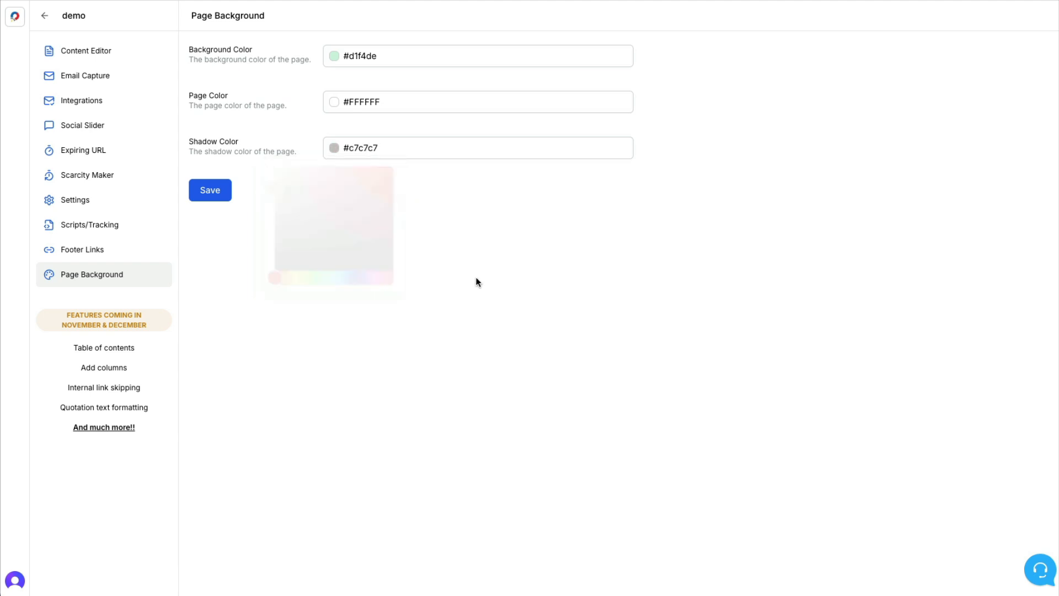
click(209, 192)
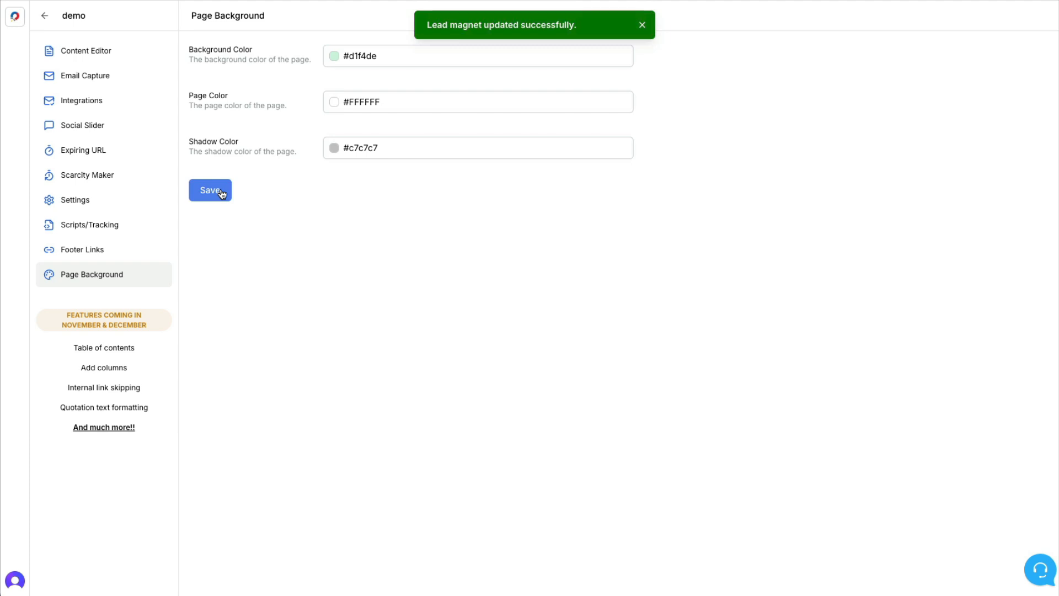
Publish the balcony gardening lead magnet from the content editor and open its live page.
click(87, 56)
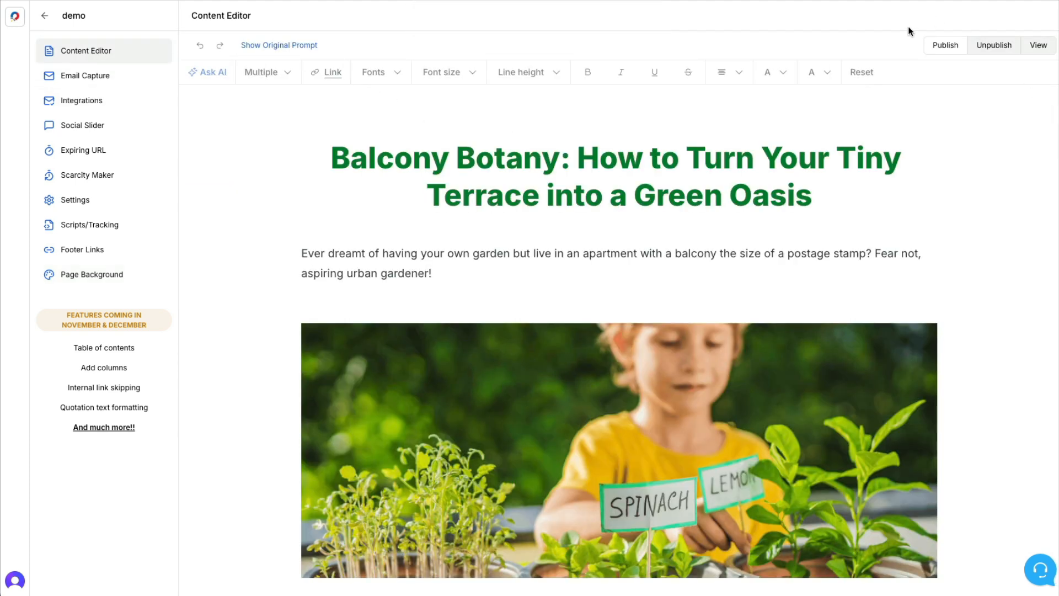
click(942, 50)
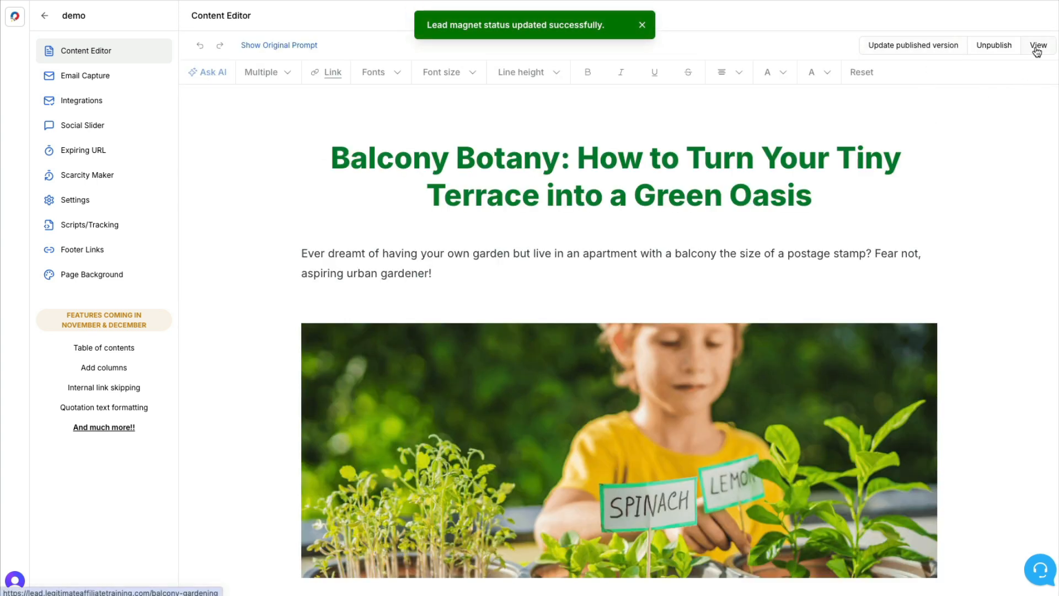
click(1038, 50)
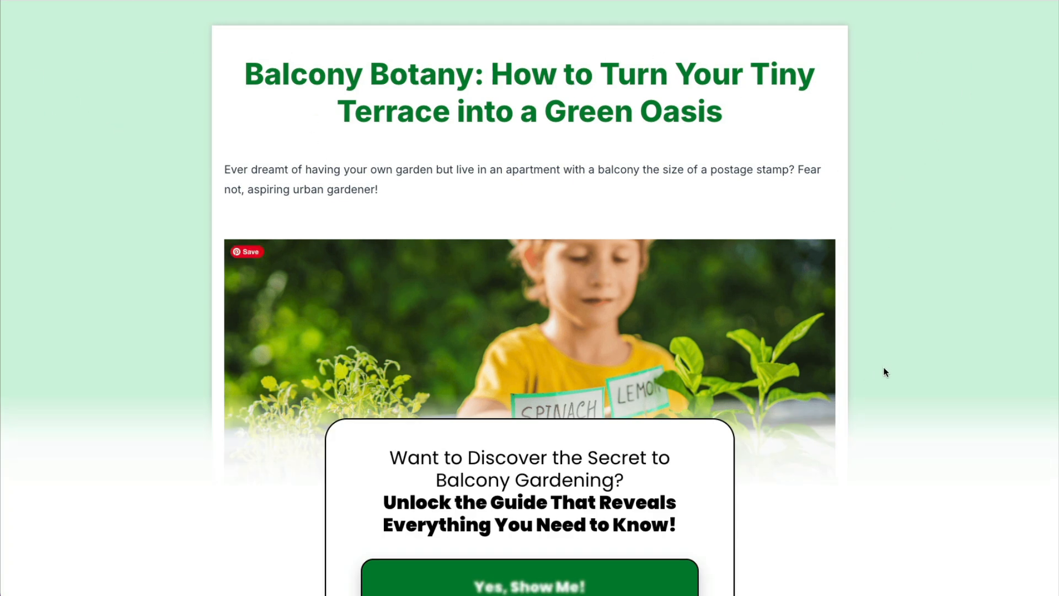
Unlock the full guide on the live page by submitting a name and email and agreeing to the privacy policy.
scroll(892, 488, down, 3)
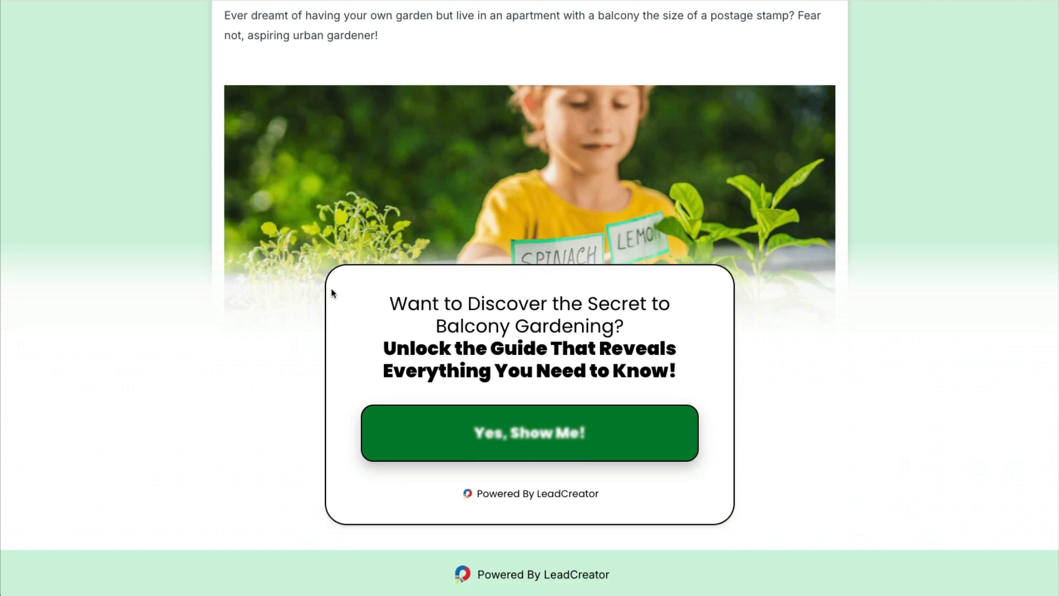
click(512, 435)
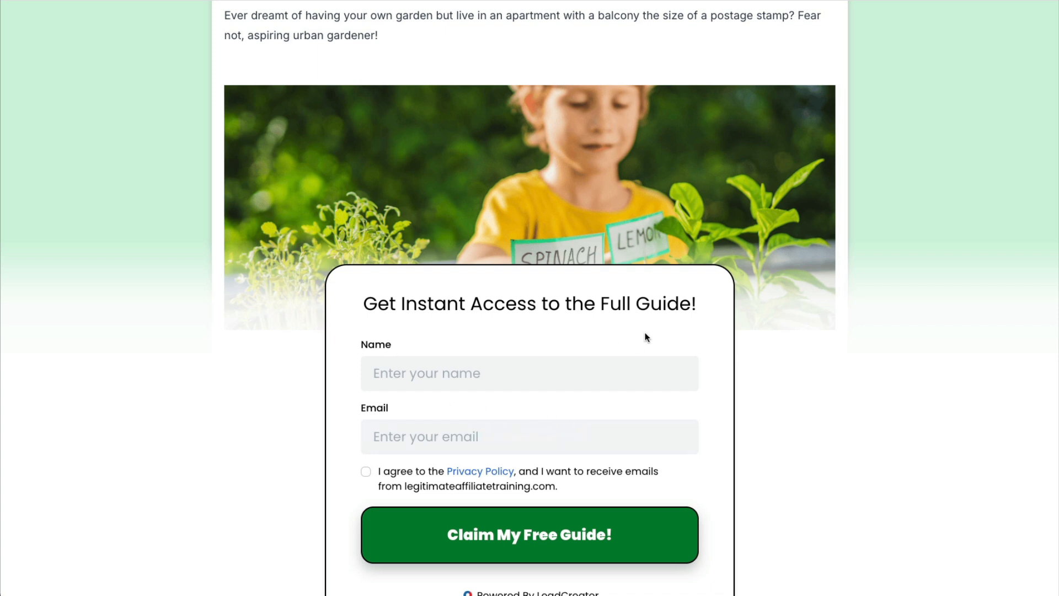
scroll(903, 371, down, 2)
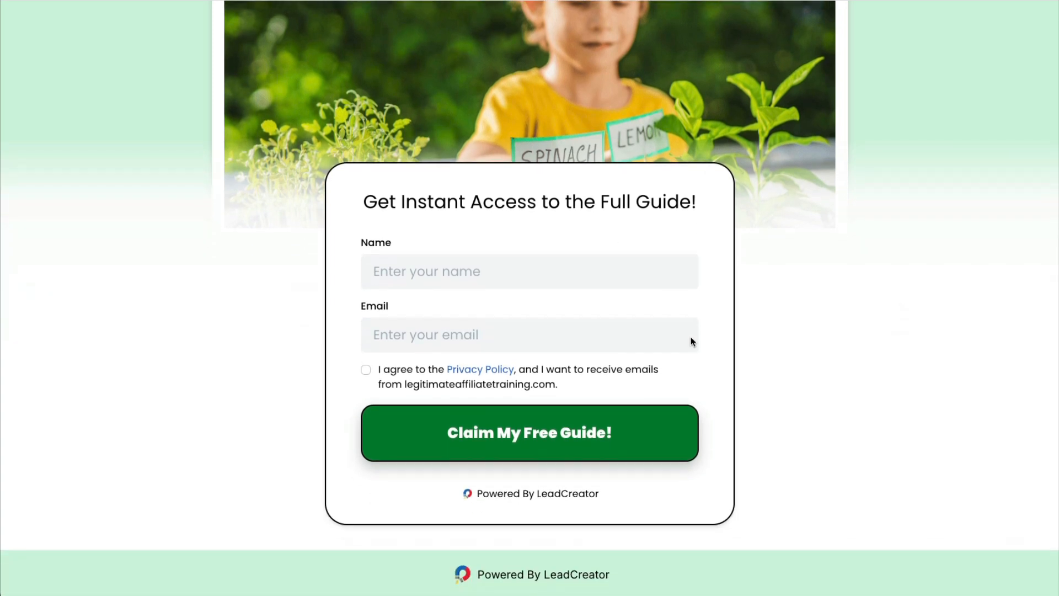
click(373, 272)
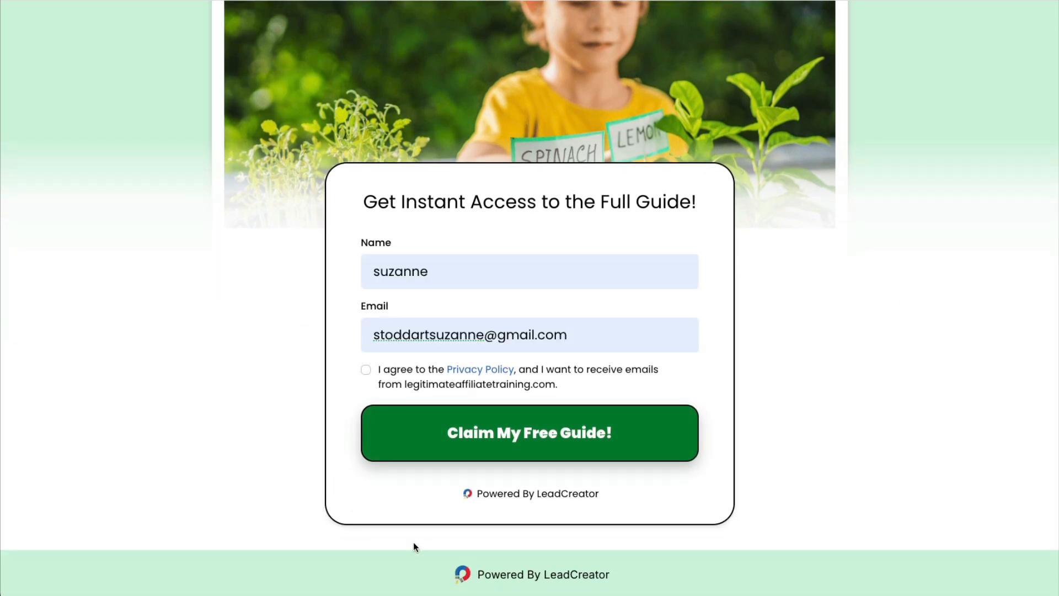
click(366, 372)
click(585, 449)
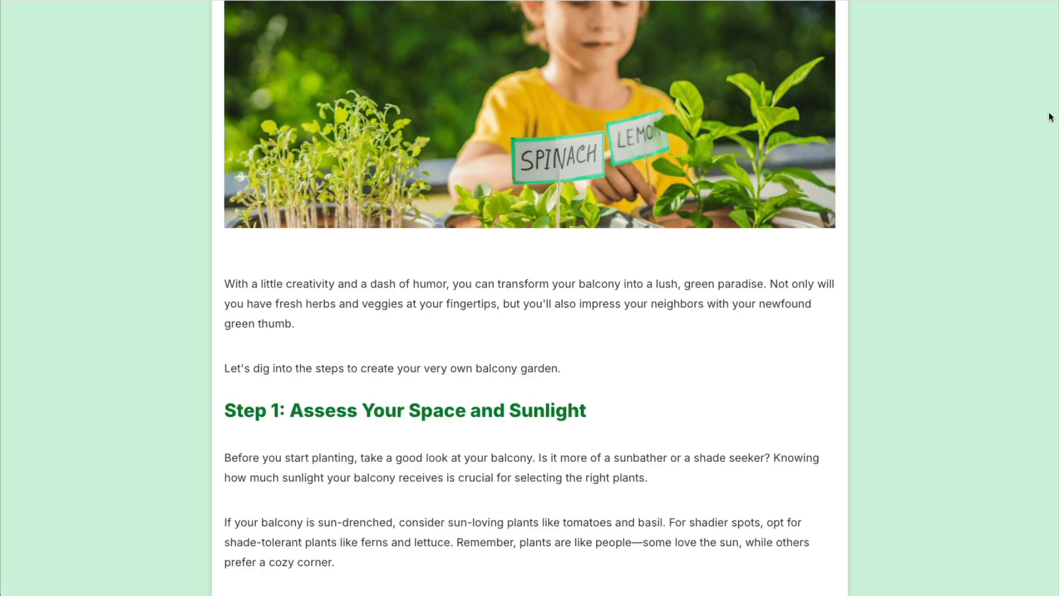
Look through the unlocked guide and test its "Click Here To Check It Out" button.
scroll(744, 425, down, 13)
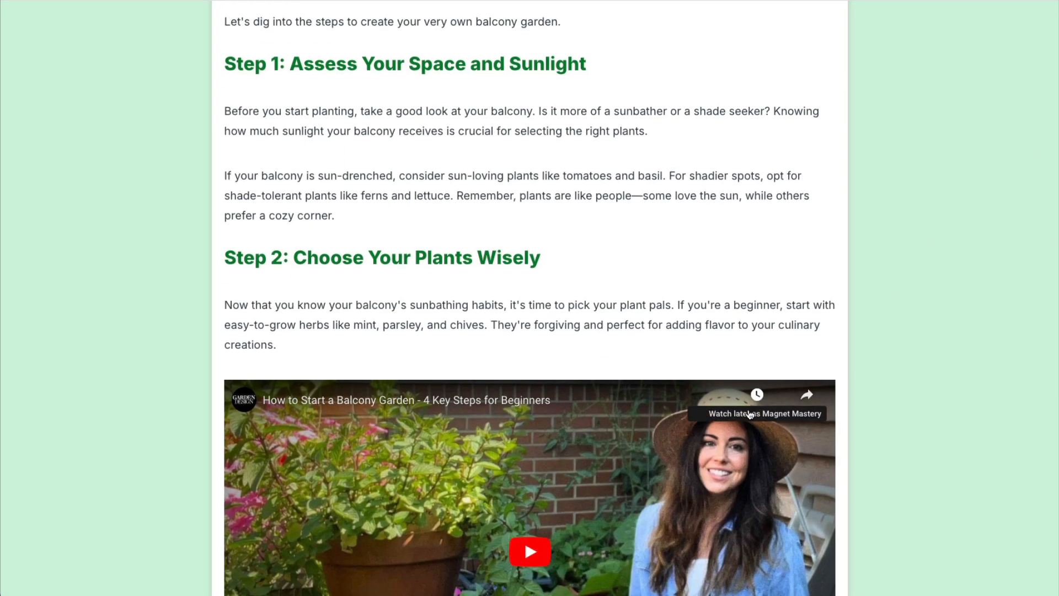
scroll(748, 412, down, 14)
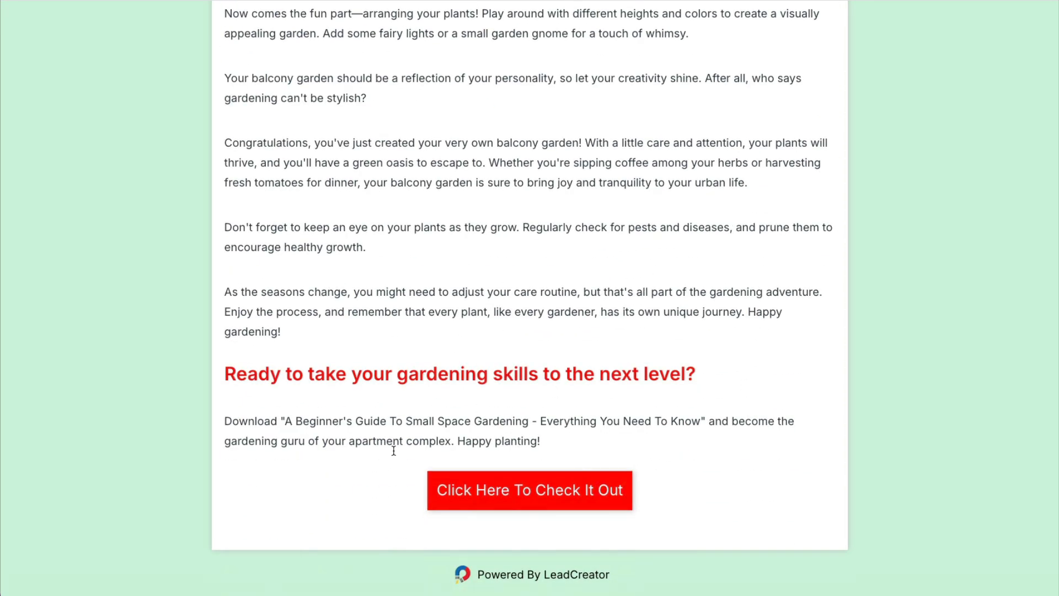
click(516, 491)
scroll(575, 290, up, 10)
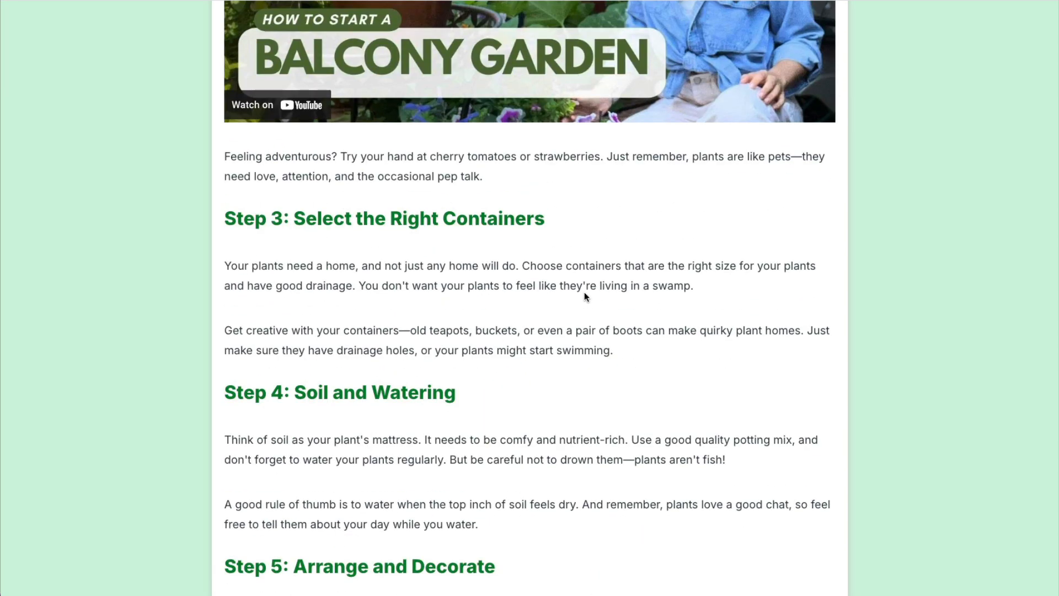
scroll(585, 298, up, 8)
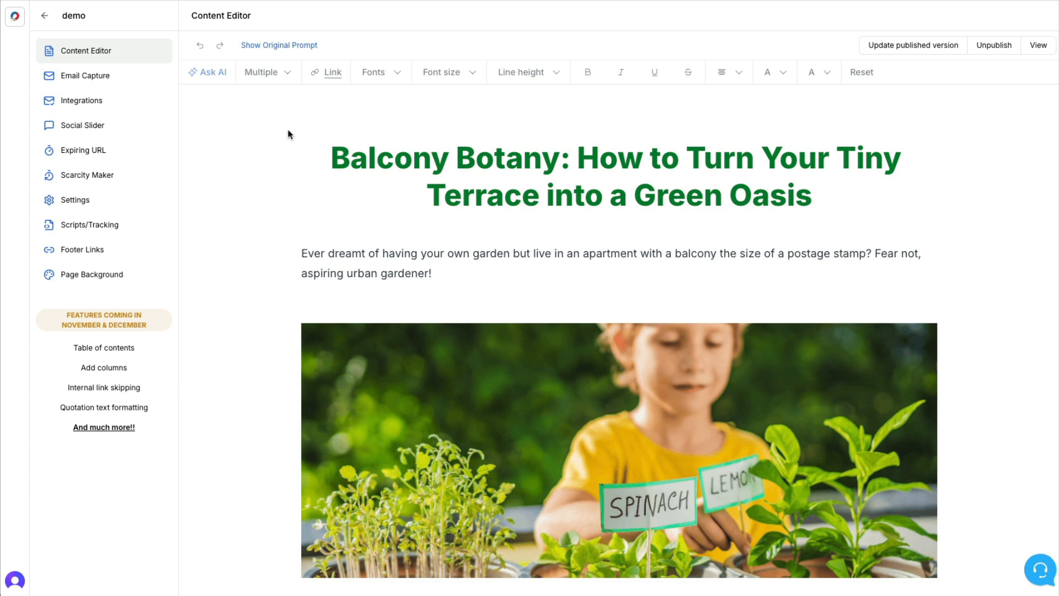
Browse the list of lead magnets and reopen the balcony gardening demo in the content editor.
click(45, 19)
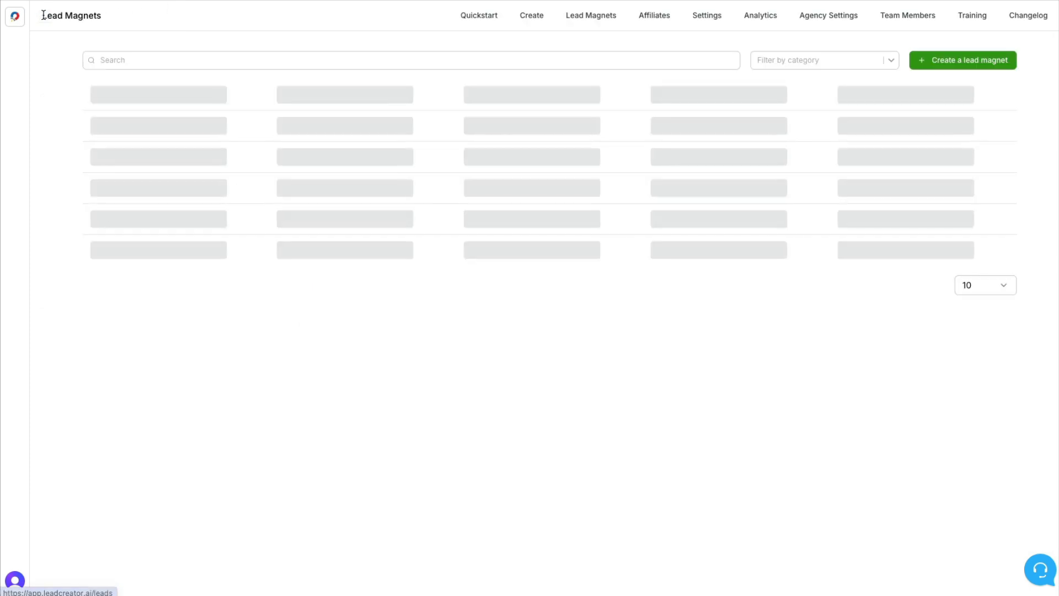
scroll(568, 359, down, 1)
scroll(567, 360, down, 15)
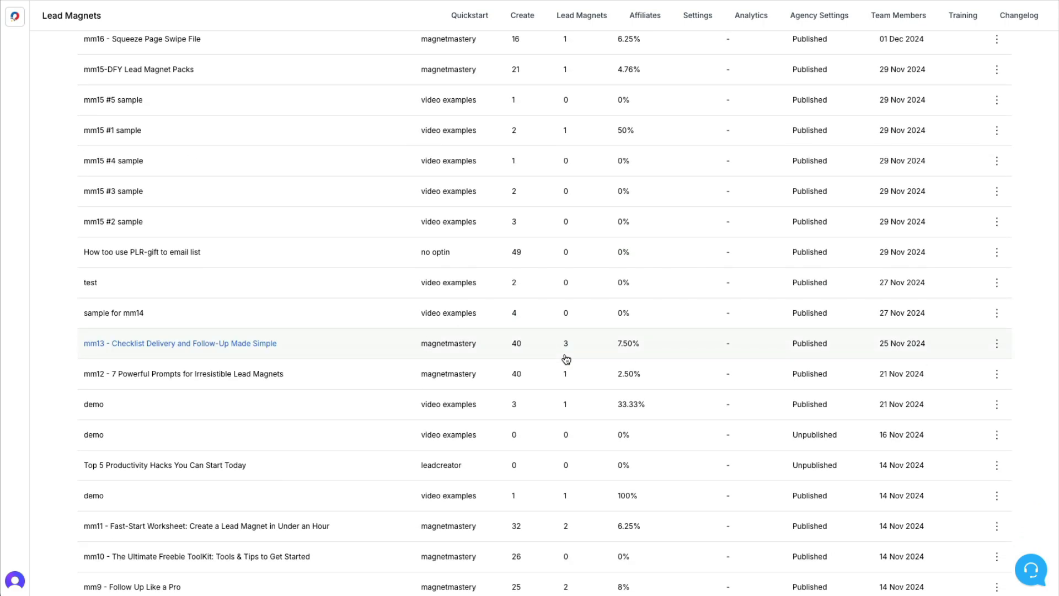
scroll(564, 361, up, 15)
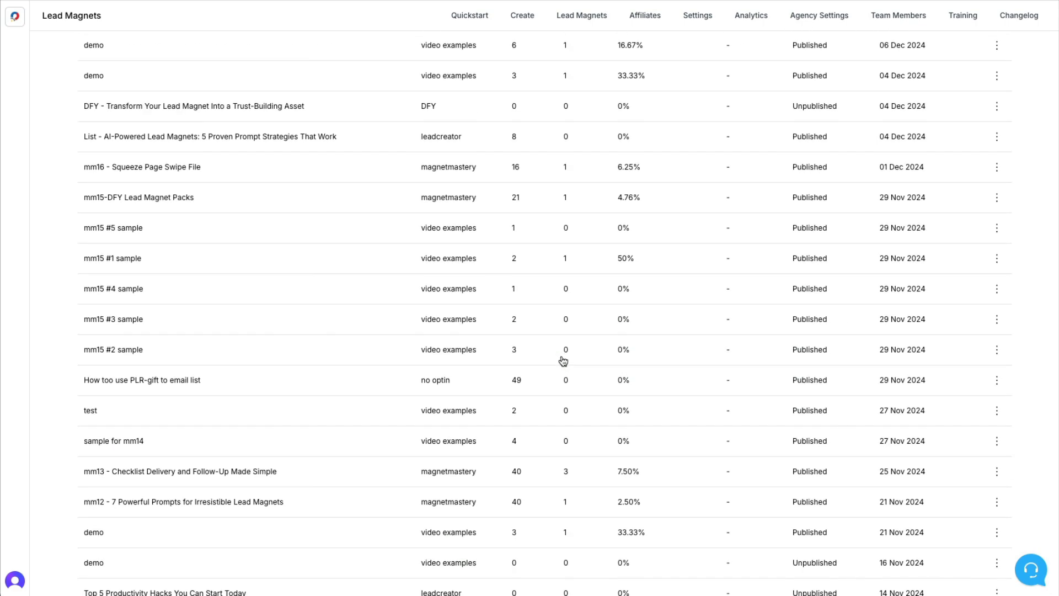
click(284, 119)
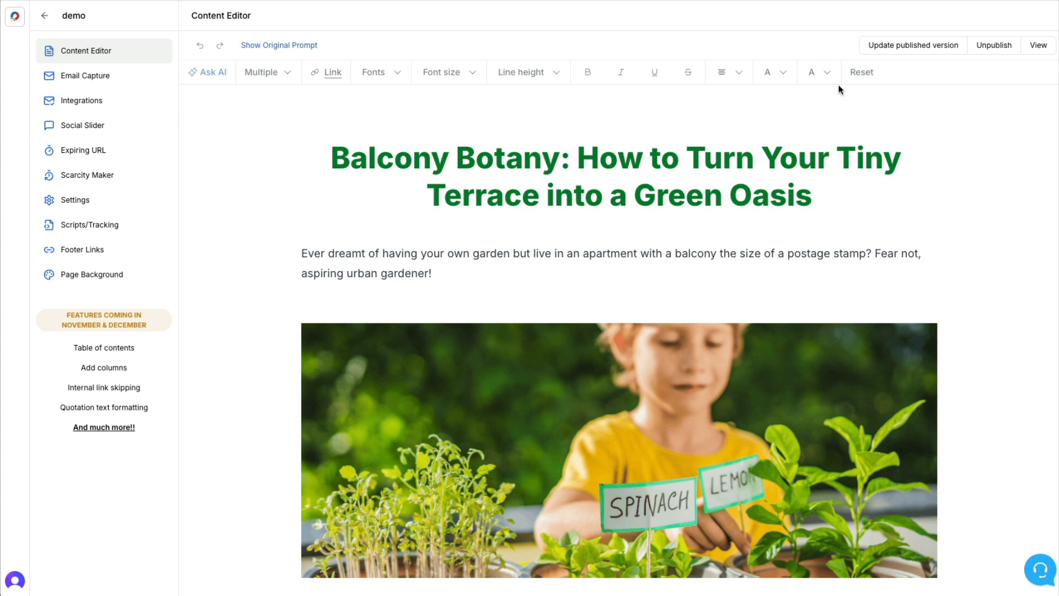
scroll(865, 284, down, 1)
scroll(865, 283, down, 2)
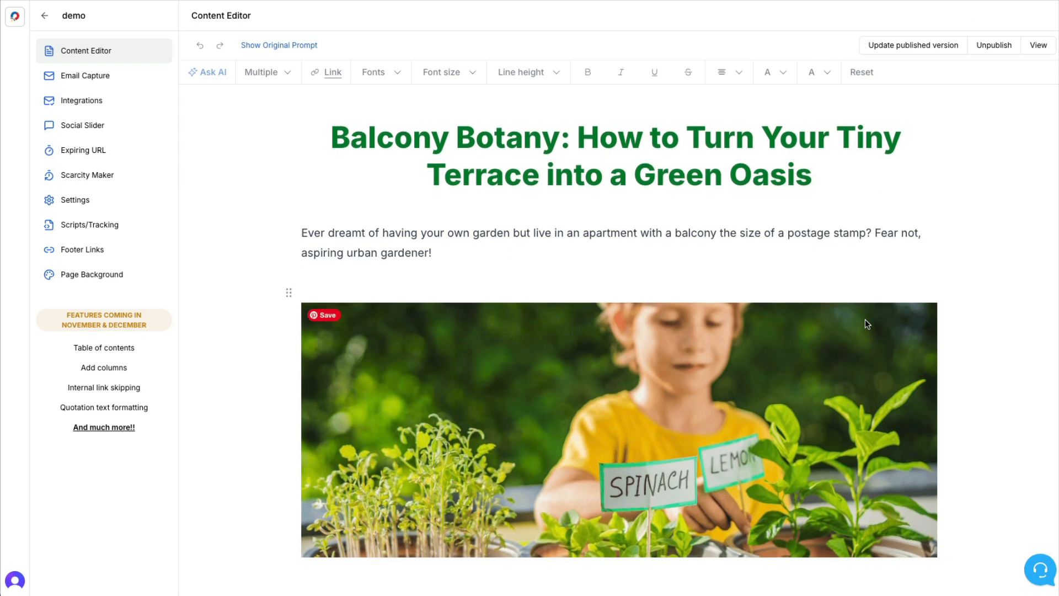
scroll(865, 321, down, 1)
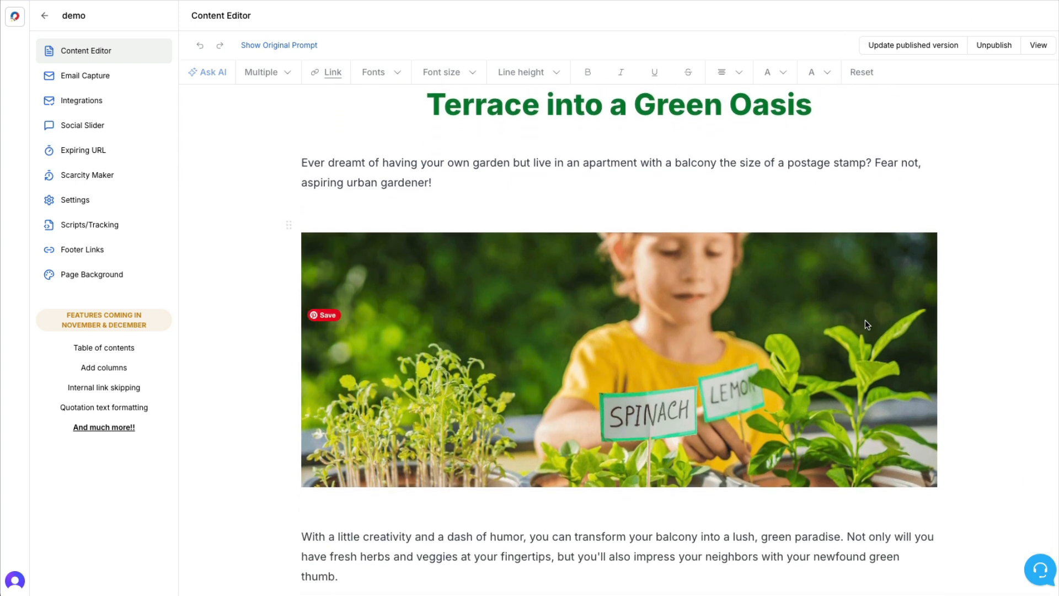
scroll(865, 320, down, 3)
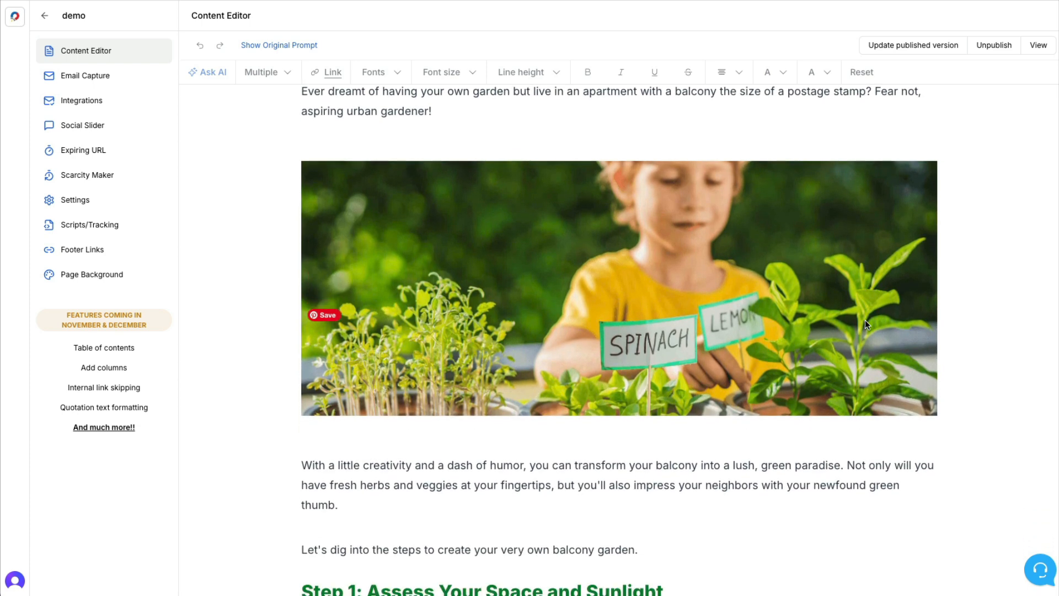
scroll(865, 319, down, 2)
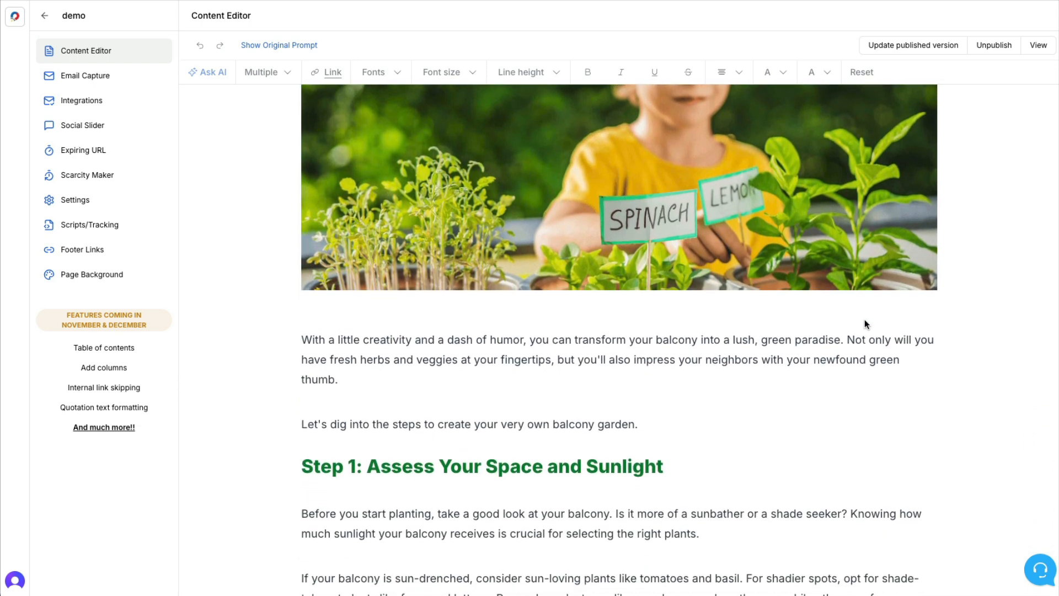
scroll(864, 318, down, 2)
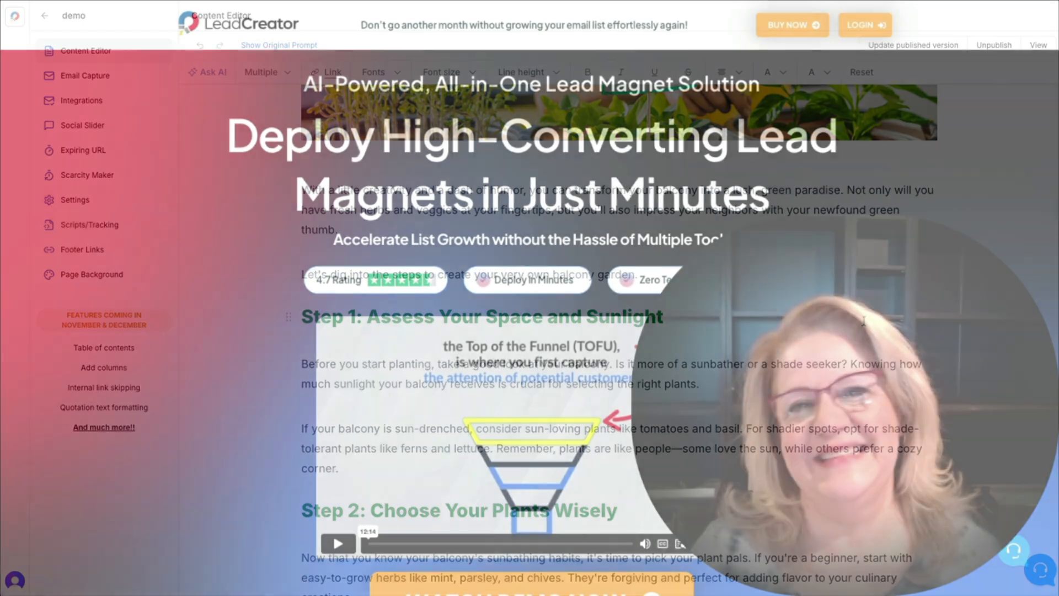